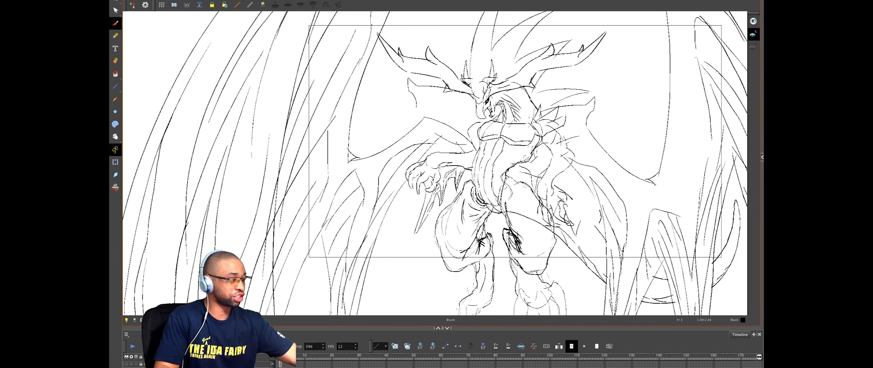
pyautogui.moveTo(608, 82)
pyautogui.mouseDown()
pyautogui.moveTo(614, 116)
pyautogui.moveTo(626, 79)
pyautogui.mouseUp()
pyautogui.press('super+z')
pyautogui.moveTo(616, 110); pyautogui.dragTo(588, 156)
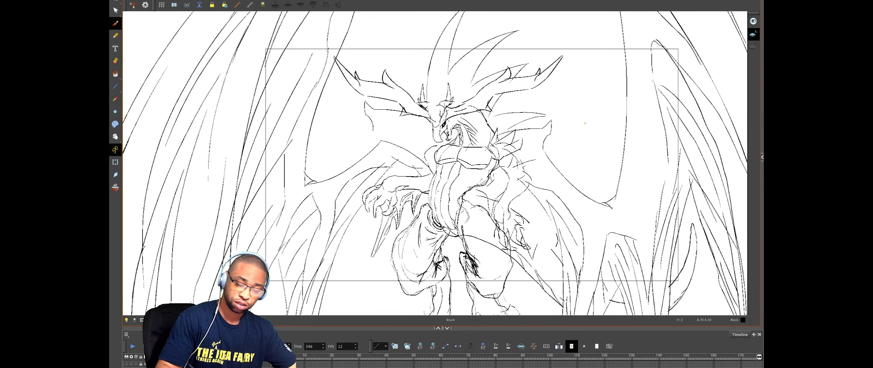
pyautogui.press('2')
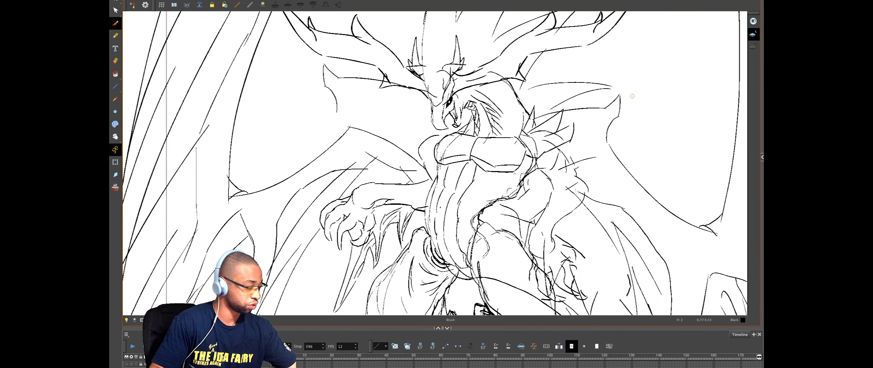
pyautogui.moveTo(636, 102)
pyautogui.mouseDown()
pyautogui.moveTo(669, 100)
pyautogui.moveTo(678, 81)
pyautogui.mouseUp()
pyautogui.hotkey('ctrl', 'z')
# Step: Go to the next drawing with the inked head and turn on onion skin to show the rough body sketch
pyautogui.press('.')
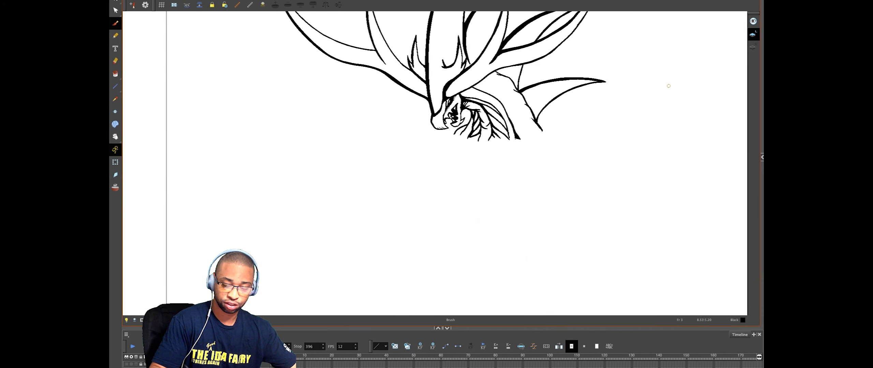
pyautogui.hotkey('alt', 'o')
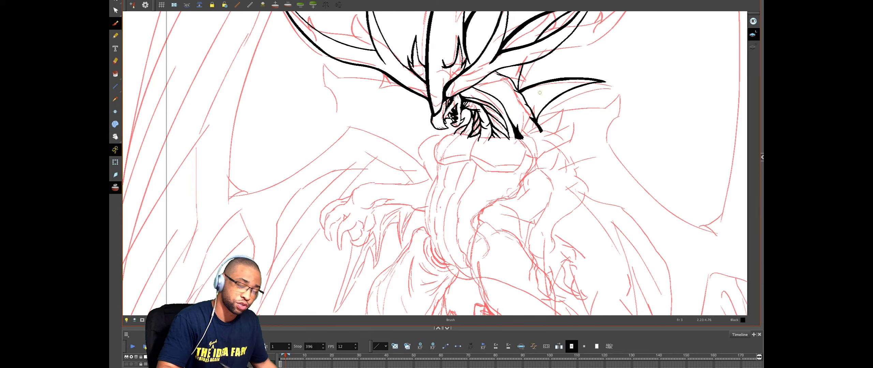
pyautogui.scroll(5, 536, 100)
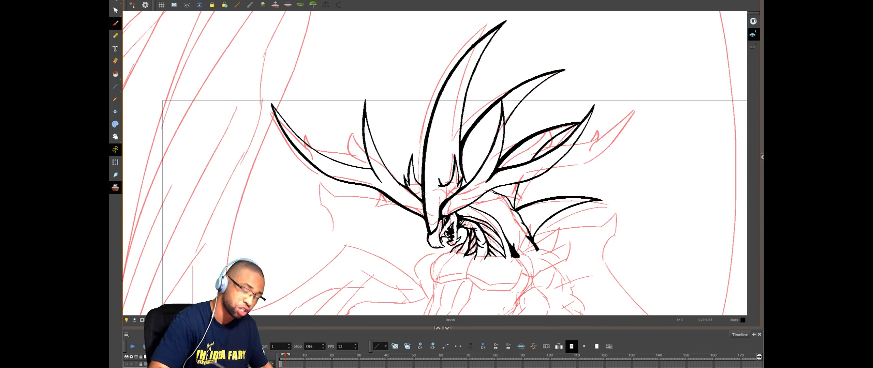
pyautogui.moveTo(605, 207); pyautogui.dragTo(603, 95)
pyautogui.moveTo(519, 204); pyautogui.dragTo(570, 200)
pyautogui.press('2')
pyautogui.moveTo(613, 219); pyautogui.dragTo(610, 238)
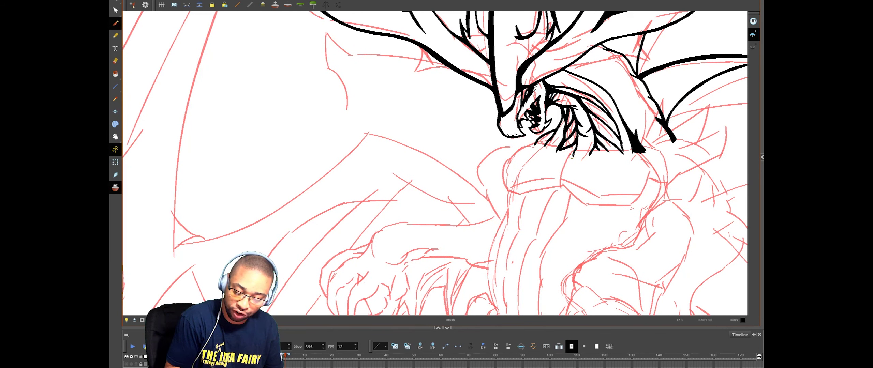
# Step: Ink the chest plate's curved upper edge in black beneath the dragon's neck
pyautogui.moveTo(573, 157)
pyautogui.mouseDown()
pyautogui.moveTo(671, 144)
pyautogui.moveTo(577, 156)
pyautogui.mouseUp()
pyautogui.hotkey('ctrl', 'z')
pyautogui.hotkey('ctrl', 'z')
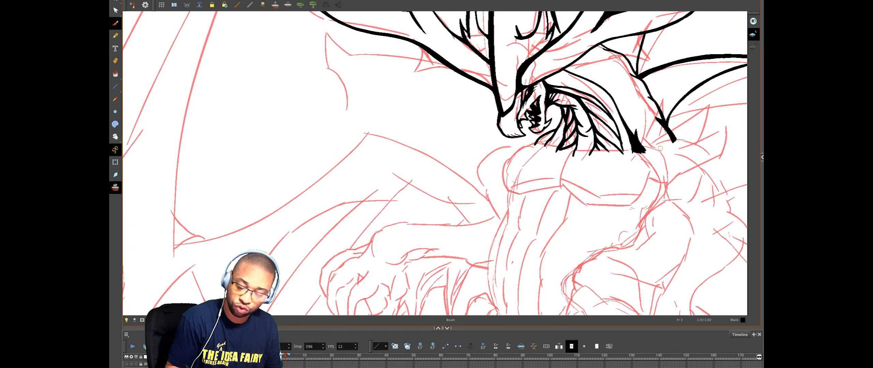
pyautogui.moveTo(661, 149); pyautogui.dragTo(576, 157)
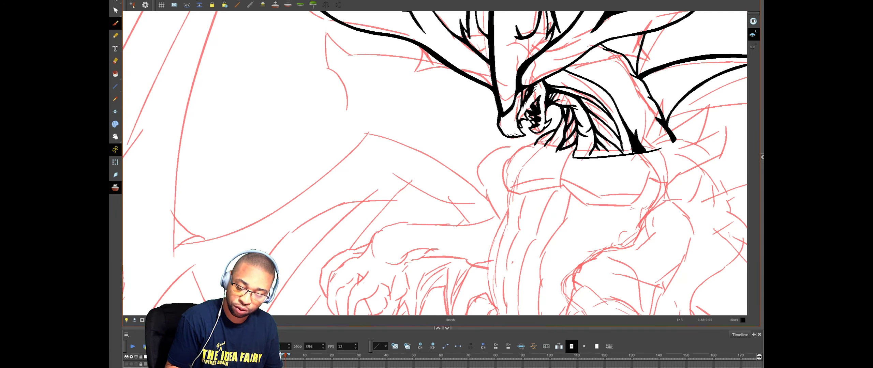
pyautogui.moveTo(534, 144); pyautogui.dragTo(576, 158)
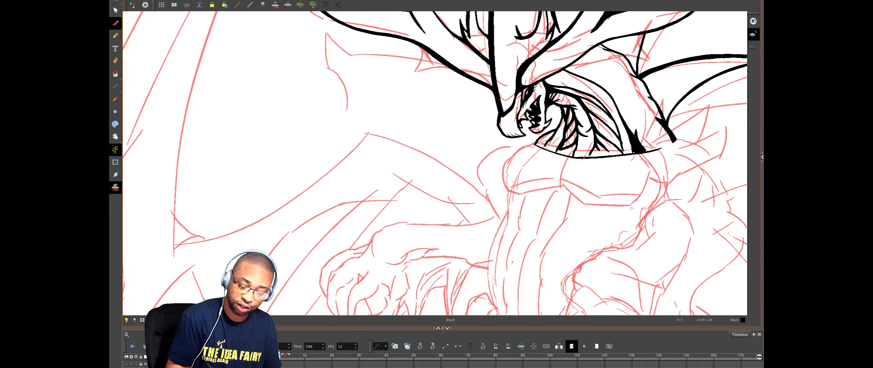
# Step: Undo the left part of the chest plate's upper edge and redraw it to meet the neck and the right part smoothly
pyautogui.press('super+z')
pyautogui.moveTo(532, 144); pyautogui.dragTo(574, 158)
pyautogui.hotkey('alt', 's')
pyautogui.moveTo(533, 145); pyautogui.dragTo(575, 157)
pyautogui.press('super+z')
pyautogui.moveTo(533, 145); pyautogui.dragTo(567, 157)
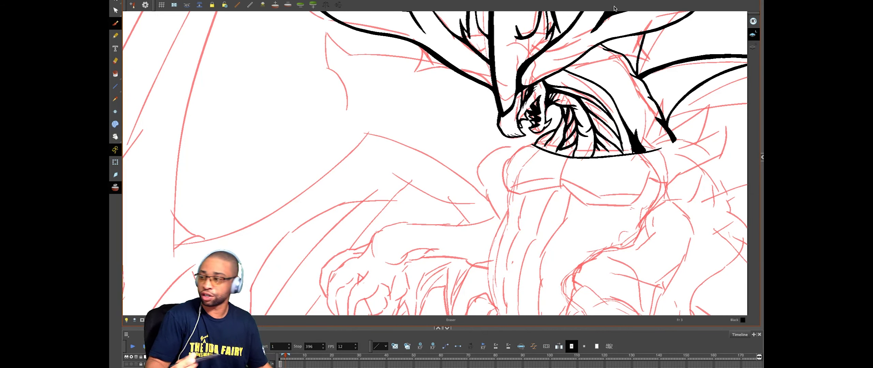
# Step: Extend the tip of the back line, then ink the chest plate's left side and its curved centre dividing line
pyautogui.moveTo(635, 171); pyautogui.dragTo(484, 204)
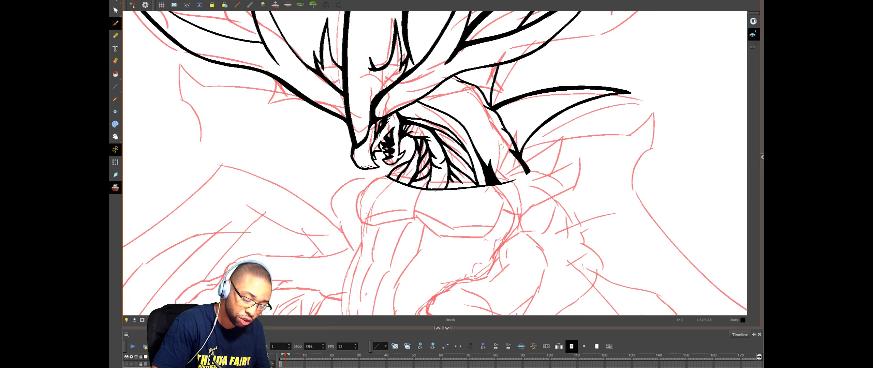
pyautogui.moveTo(526, 172); pyautogui.dragTo(528, 176)
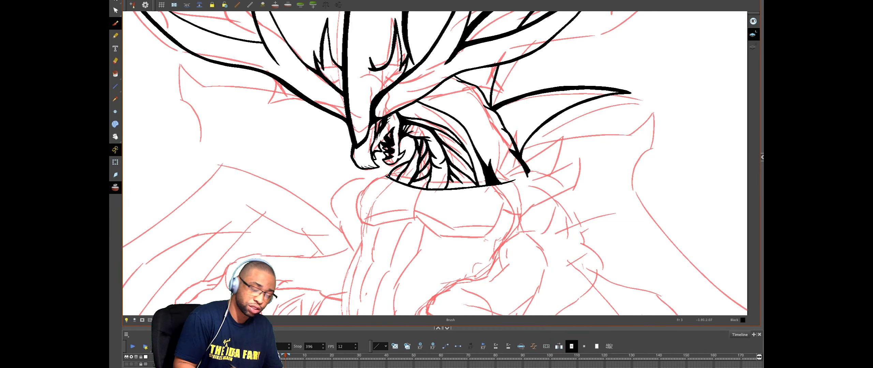
pyautogui.moveTo(387, 175)
pyautogui.mouseDown()
pyautogui.moveTo(363, 193)
pyautogui.moveTo(364, 228)
pyautogui.mouseUp()
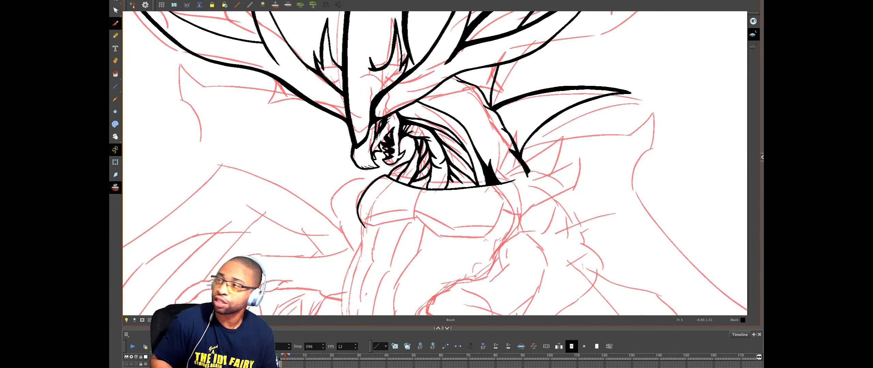
pyautogui.moveTo(424, 191); pyautogui.dragTo(415, 220)
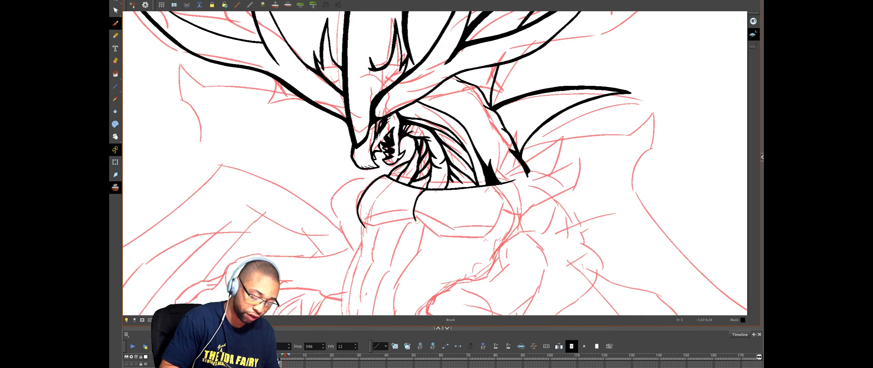
# Step: Ink a second curved line beside the chest plate's centre divider, redrawing it over the first attempt
pyautogui.moveTo(418, 221); pyautogui.dragTo(427, 189)
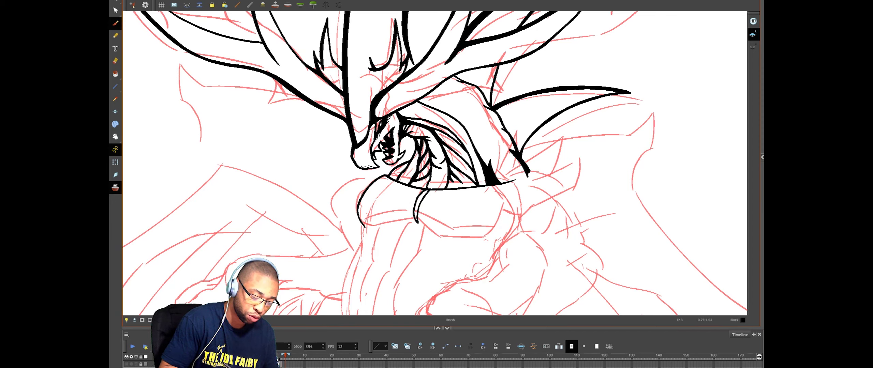
pyautogui.hotkey('ctrl', 'z')
pyautogui.moveTo(422, 200); pyautogui.dragTo(418, 218)
pyautogui.moveTo(424, 195); pyautogui.dragTo(418, 222)
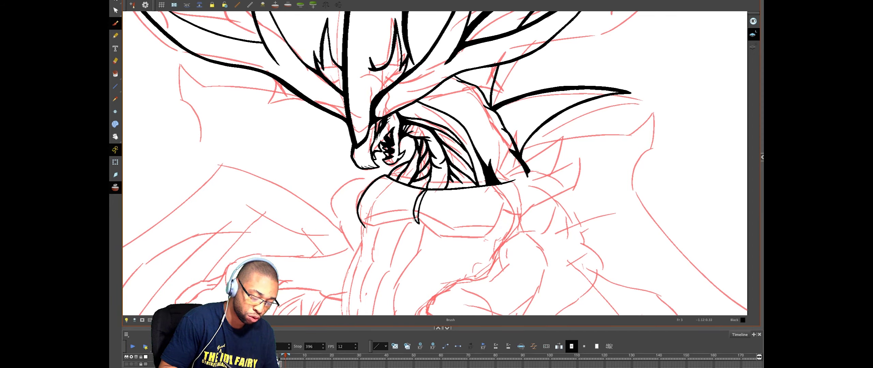
pyautogui.moveTo(415, 217)
pyautogui.mouseDown()
pyautogui.moveTo(423, 190)
pyautogui.moveTo(418, 223)
pyautogui.mouseUp()
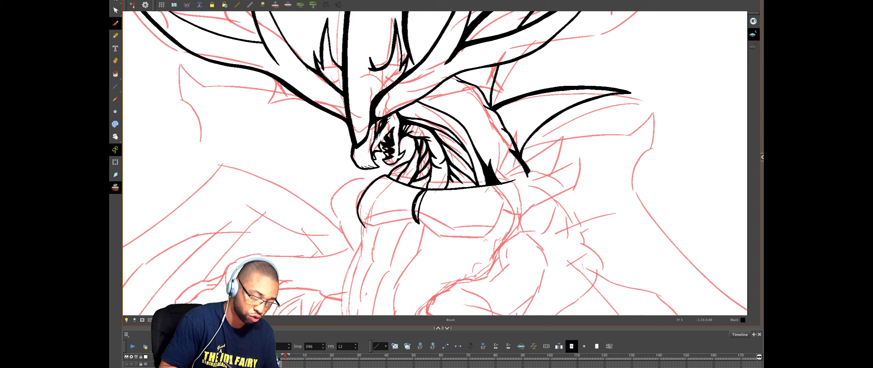
pyautogui.moveTo(427, 190); pyautogui.dragTo(419, 220)
pyautogui.press('super+z')
pyautogui.press('super+z')
pyautogui.press('super+z')
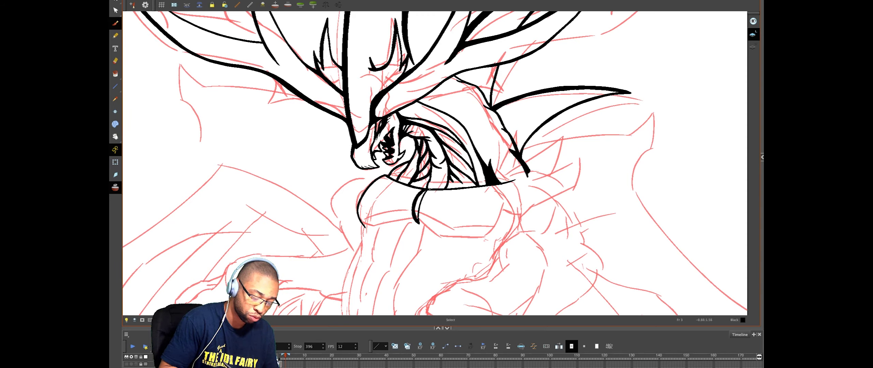
pyautogui.press('super+z')
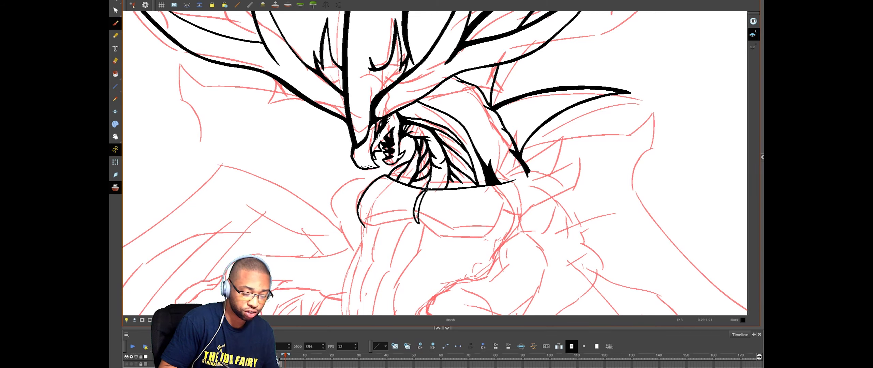
pyautogui.moveTo(420, 193); pyautogui.dragTo(418, 224)
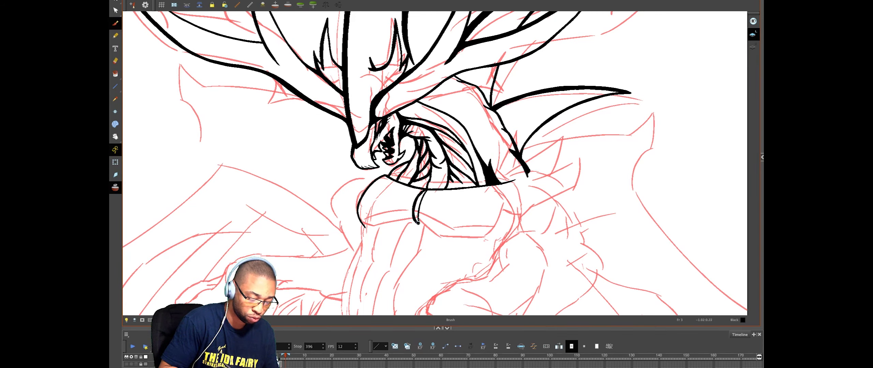
pyautogui.press('super+z')
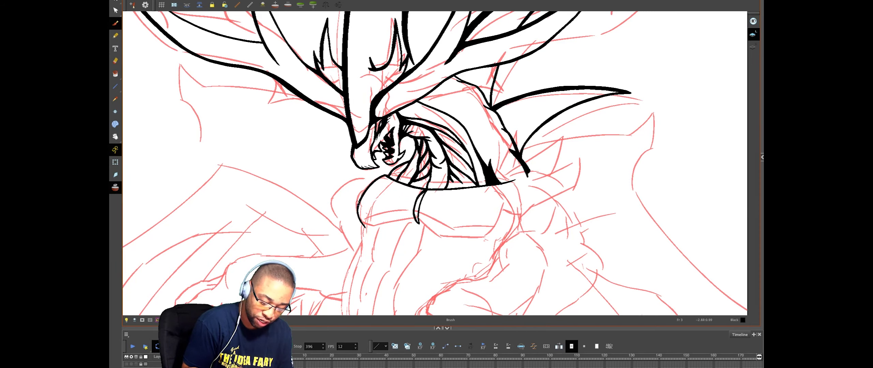
# Step: Ink the chest plate's lower edge on both halves and its rounded right side to close the outline
pyautogui.moveTo(357, 206)
pyautogui.mouseDown()
pyautogui.moveTo(370, 228)
pyautogui.moveTo(418, 222)
pyautogui.mouseUp()
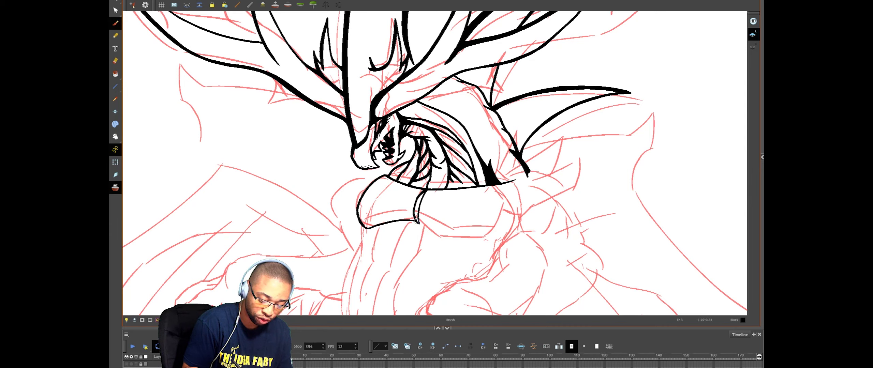
pyautogui.moveTo(368, 228); pyautogui.dragTo(411, 219)
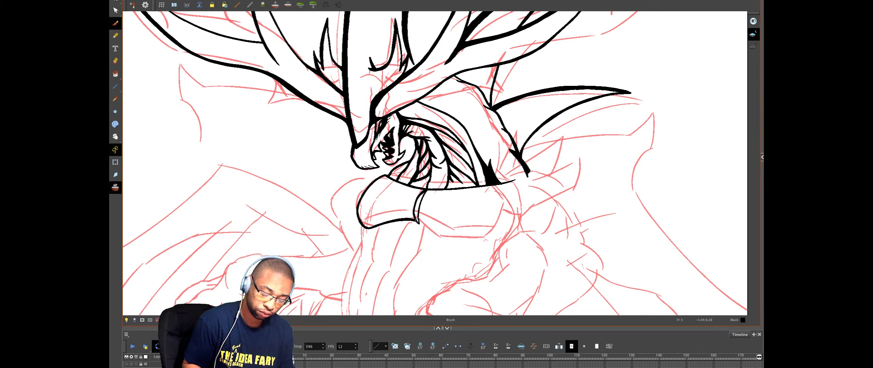
pyautogui.moveTo(422, 222)
pyautogui.mouseDown()
pyautogui.moveTo(457, 239)
pyautogui.moveTo(495, 232)
pyautogui.mouseUp()
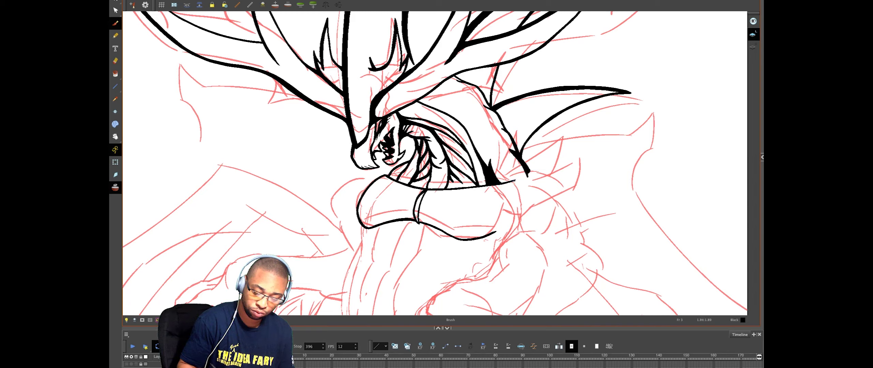
pyautogui.moveTo(517, 181); pyautogui.dragTo(527, 203)
pyautogui.moveTo(523, 214); pyautogui.dragTo(491, 236)
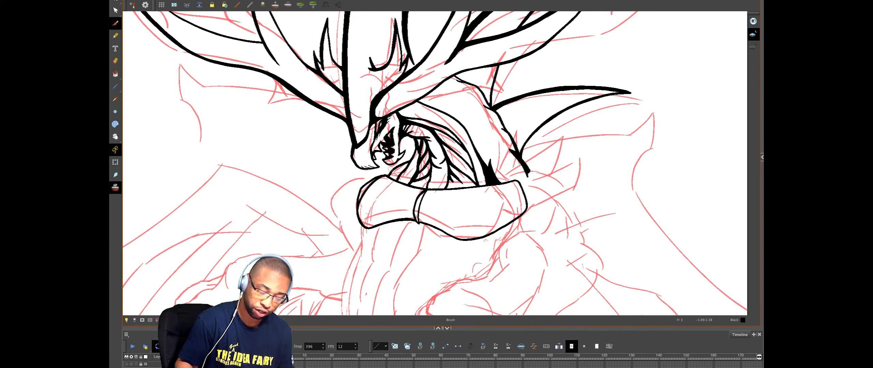
# Step: Erase the chest plate's left side and redraw it as a thicker curve up to the neckline
pyautogui.moveTo(358, 217)
pyautogui.mouseDown()
pyautogui.moveTo(363, 181)
pyautogui.moveTo(384, 176)
pyautogui.moveTo(353, 218)
pyautogui.mouseUp()
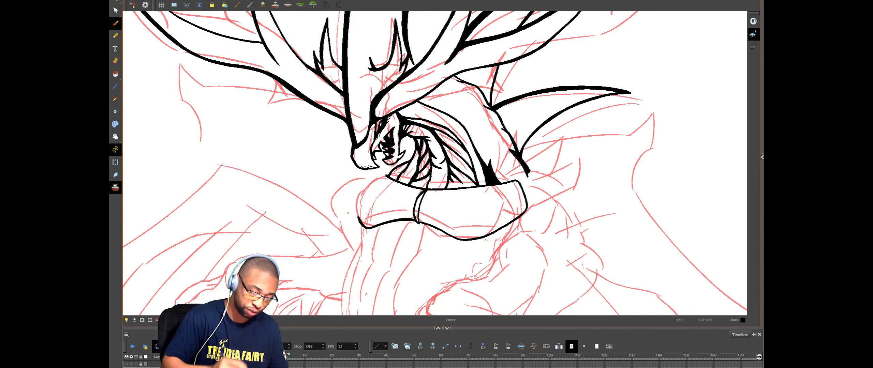
pyautogui.hotkey('alt', 'b')
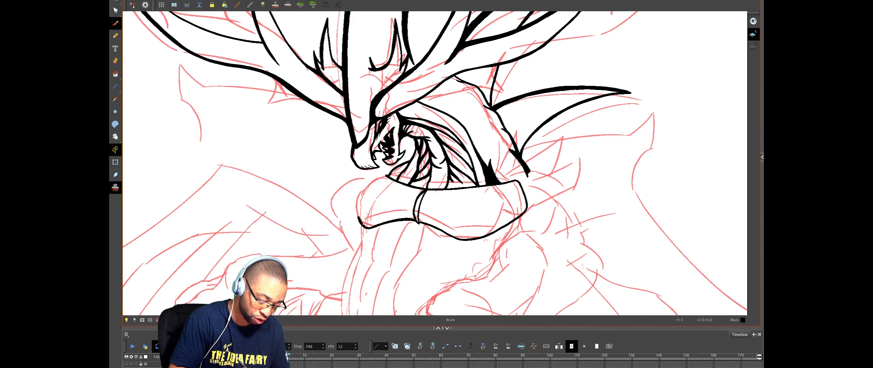
pyautogui.moveTo(359, 215)
pyautogui.mouseDown()
pyautogui.moveTo(362, 186)
pyautogui.moveTo(386, 175)
pyautogui.mouseUp()
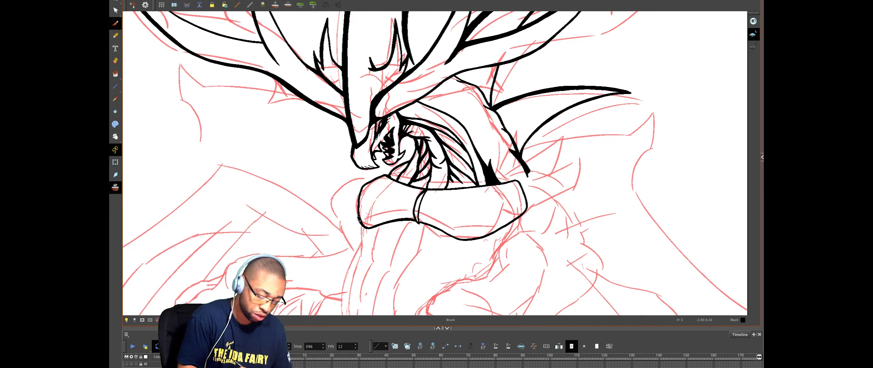
pyautogui.moveTo(358, 215)
pyautogui.mouseDown()
pyautogui.moveTo(366, 185)
pyautogui.moveTo(386, 174)
pyautogui.moveTo(403, 184)
pyautogui.mouseUp()
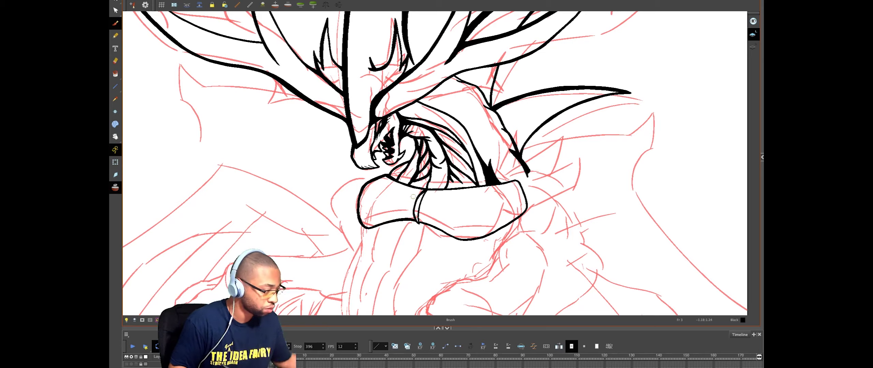
# Step: Add a short diagonal line across the chest plate's lower-left corner and turn off onion skin
pyautogui.hotkey('alt', 'o')
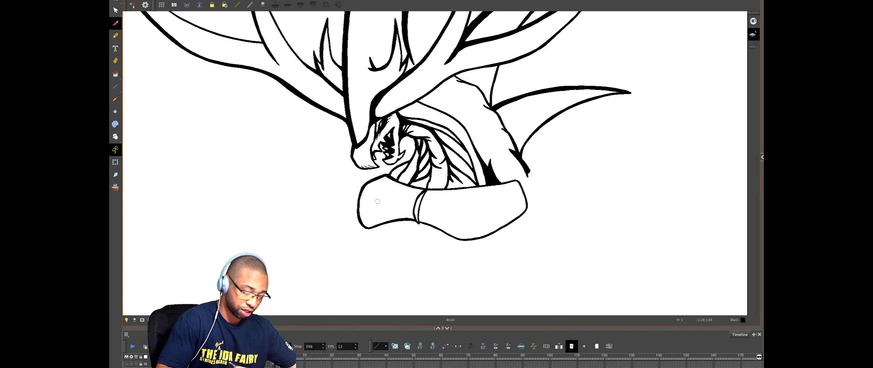
pyautogui.hotkey('alt', 'o')
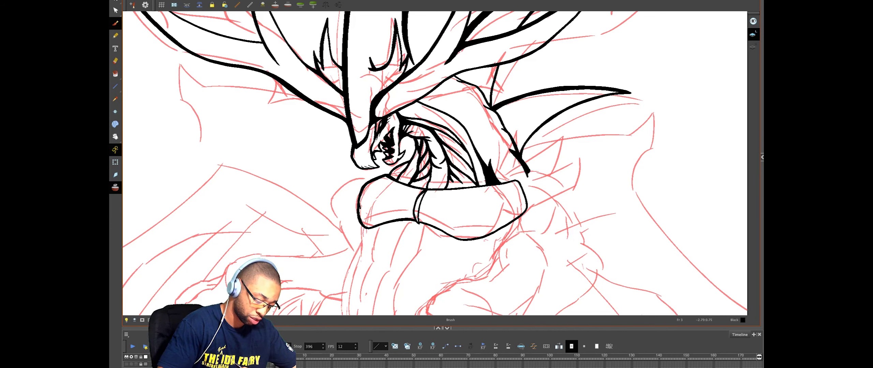
pyautogui.hotkey('alt', 'o')
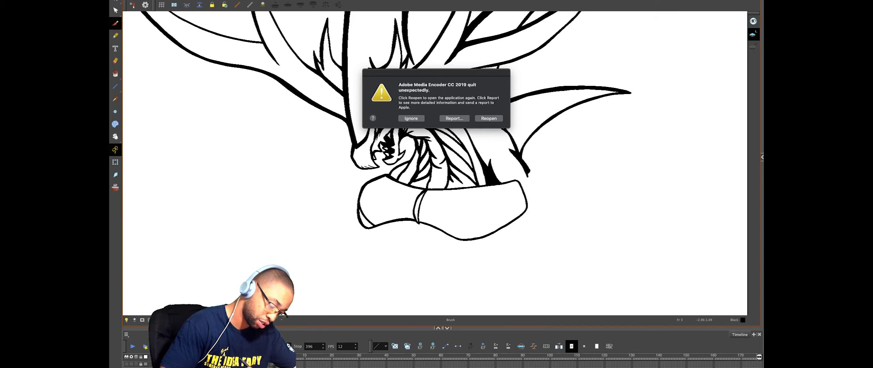
# Step: Close the Adobe Media Encoder crash report without sending it, and erase the chest plate's rounded lower-left corner outside the diagonal line
pyautogui.press('e')
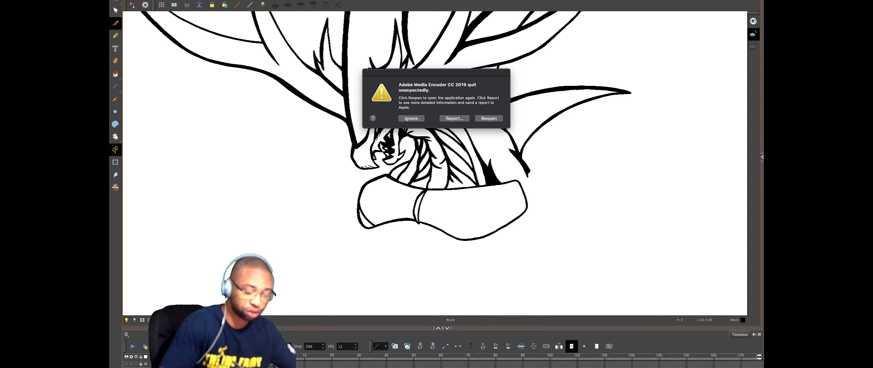
pyautogui.click(419, 119)
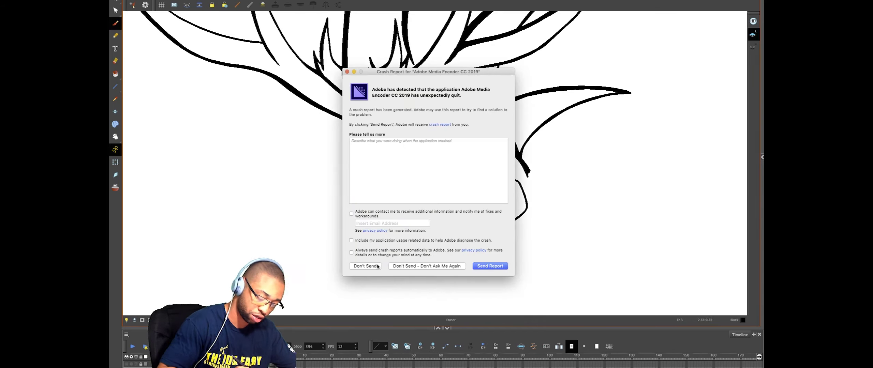
pyautogui.click(375, 266)
pyautogui.moveTo(354, 200)
pyautogui.mouseDown()
pyautogui.moveTo(379, 230)
pyautogui.moveTo(358, 217)
pyautogui.moveTo(377, 236)
pyautogui.mouseUp()
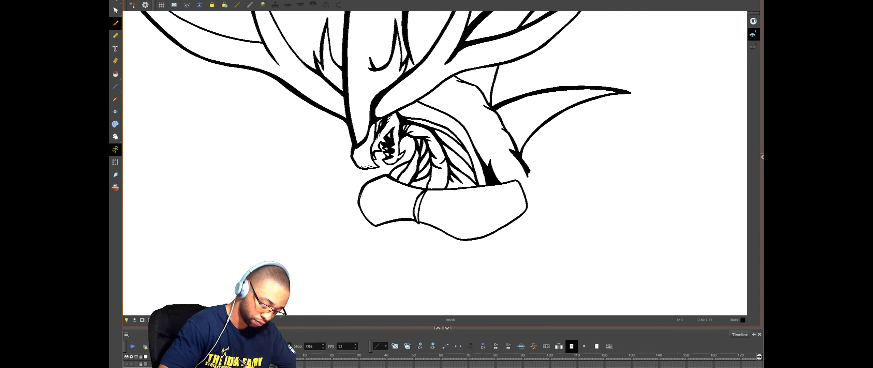
# Step: Thicken the chest plate's lower-left corner, the lower edge of its left half and its left side
pyautogui.moveTo(357, 204); pyautogui.dragTo(375, 226)
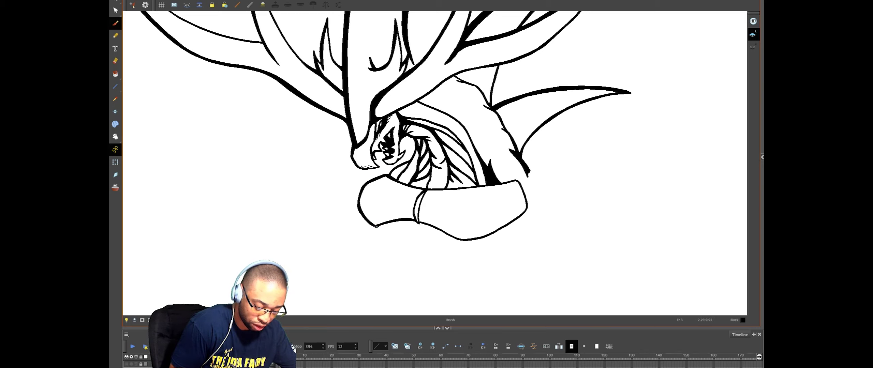
pyautogui.moveTo(389, 222); pyautogui.dragTo(411, 219)
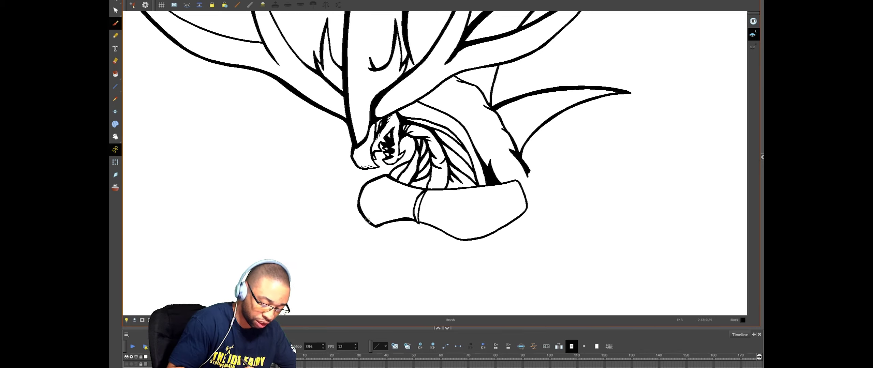
pyautogui.moveTo(360, 208); pyautogui.dragTo(368, 182)
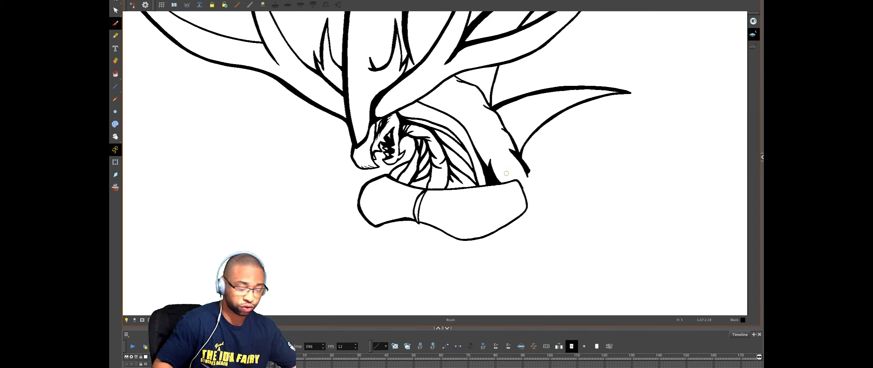
# Step: View the whole inked head and chest plate zoomed out, and return to a close view of the chest plate
pyautogui.press('1')
pyautogui.press('1')
pyautogui.press('1')
pyautogui.press('1')
pyautogui.press('2')
pyautogui.press('2')
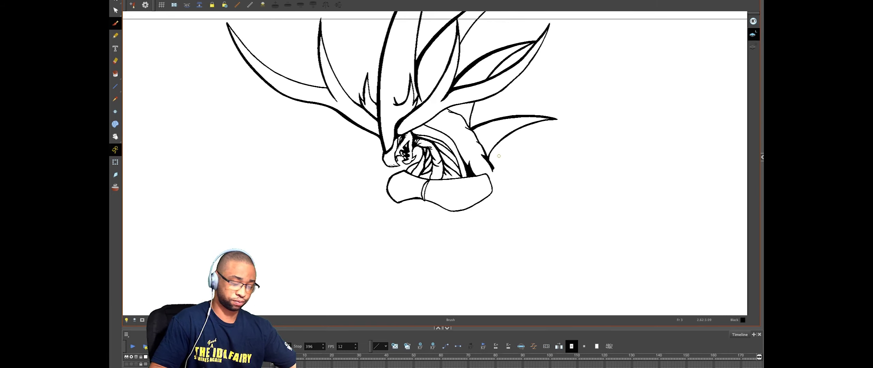
pyautogui.press('2')
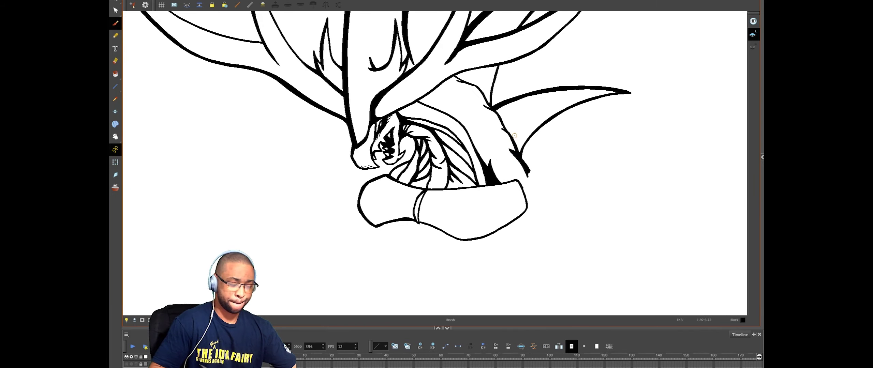
pyautogui.moveTo(556, 228); pyautogui.dragTo(531, 211)
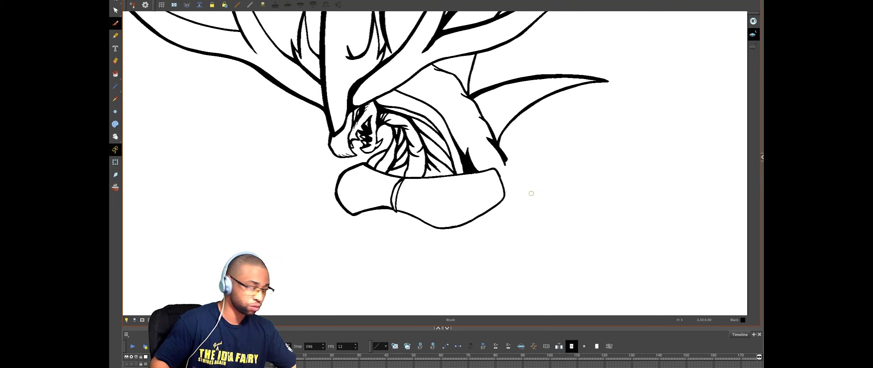
# Step: Turn on onion skin and ink the rounded shoulder plate outline beside the chest plate's right end, redrawing the first stroke
pyautogui.hotkey('alt', 'o')
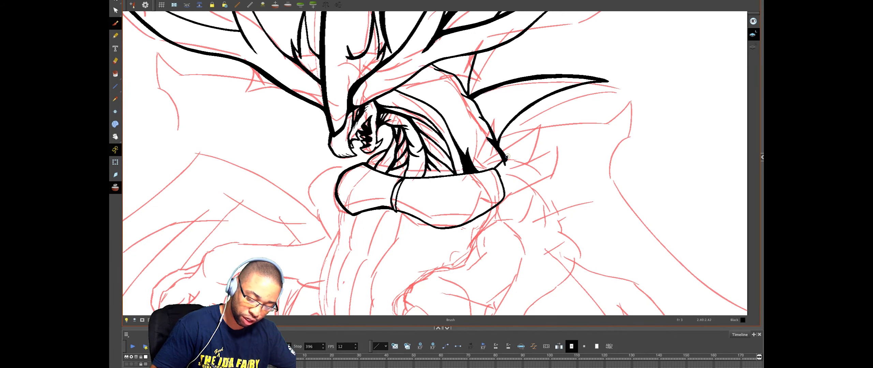
pyautogui.moveTo(508, 156); pyautogui.dragTo(548, 177)
pyautogui.hotkey('ctrl', 'z')
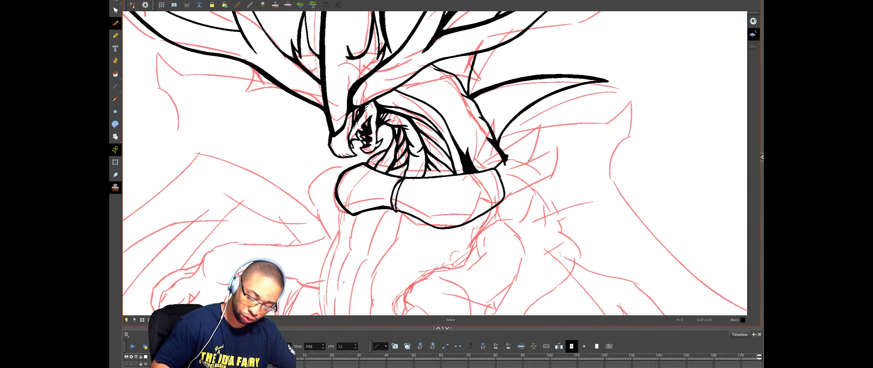
pyautogui.moveTo(508, 155)
pyautogui.mouseDown()
pyautogui.moveTo(545, 178)
pyautogui.moveTo(541, 195)
pyautogui.moveTo(518, 202)
pyautogui.moveTo(504, 194)
pyautogui.mouseUp()
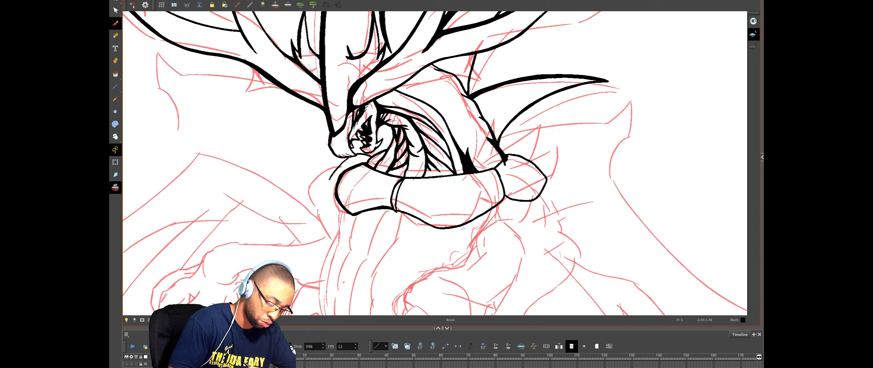
# Step: Ink the curved shoulder plate behind the chest plate's left end up to the jaw, redrawing its first stroke, and turn off onion skin
pyautogui.moveTo(371, 154)
pyautogui.mouseDown()
pyautogui.moveTo(346, 156)
pyautogui.moveTo(327, 187)
pyautogui.mouseUp()
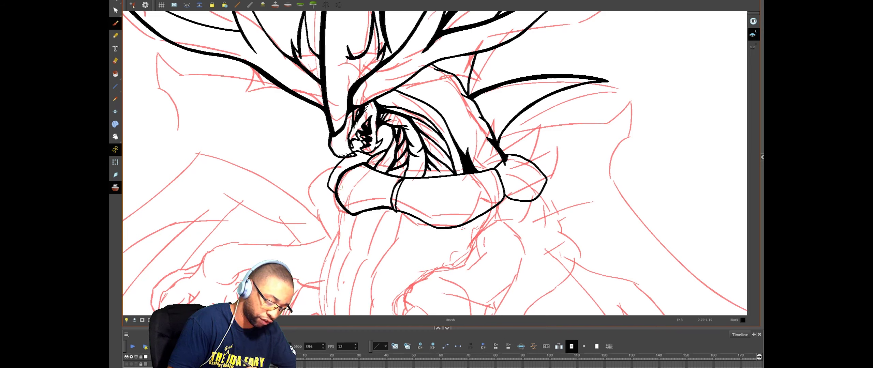
pyautogui.hotkey('ctrl', 'z')
pyautogui.moveTo(368, 153)
pyautogui.mouseDown()
pyautogui.moveTo(332, 164)
pyautogui.moveTo(333, 187)
pyautogui.mouseUp()
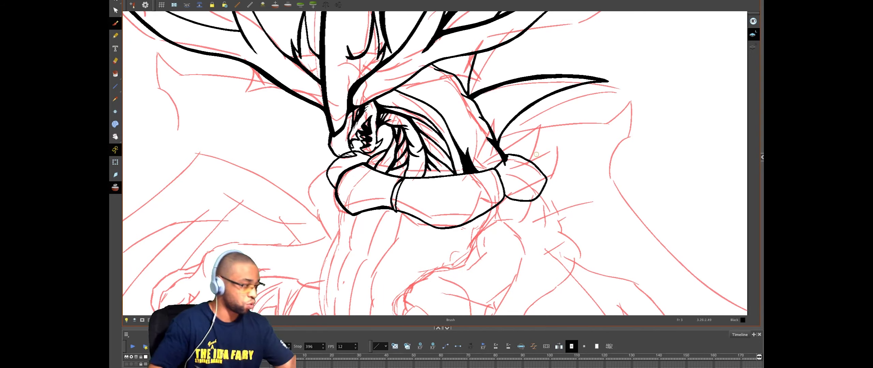
pyautogui.hotkey('alt', 'o')
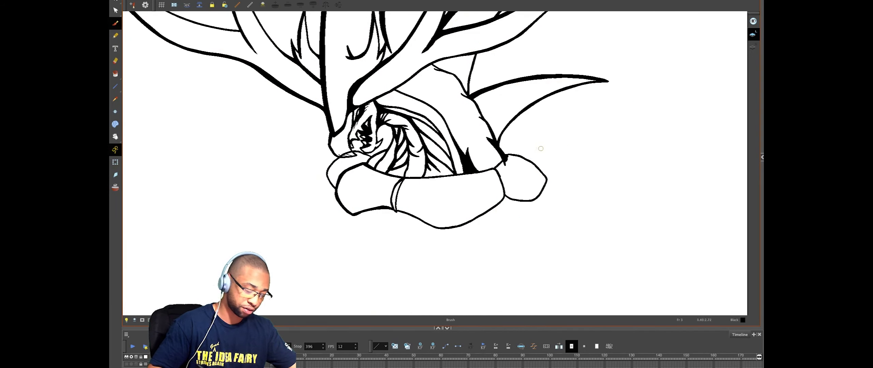
# Step: Thicken the corner where the neck meets the right shoulder plate and fill a black shadow along the neckline beside it
pyautogui.hotkey('alt', 'o')
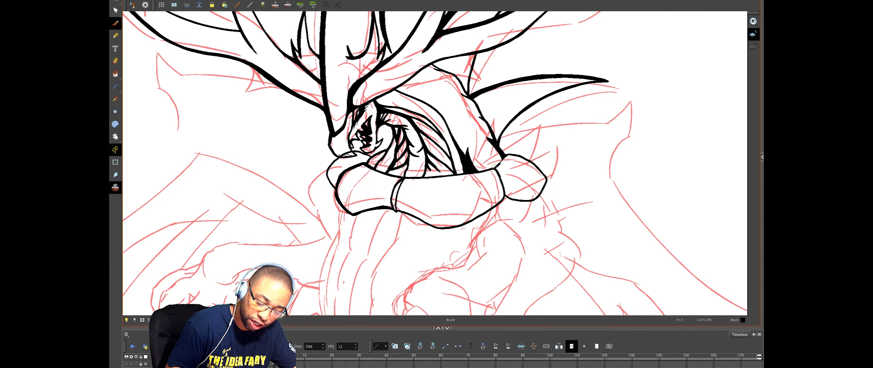
pyautogui.moveTo(495, 168)
pyautogui.mouseDown()
pyautogui.moveTo(508, 157)
pyautogui.moveTo(478, 170)
pyautogui.moveTo(504, 161)
pyautogui.mouseUp()
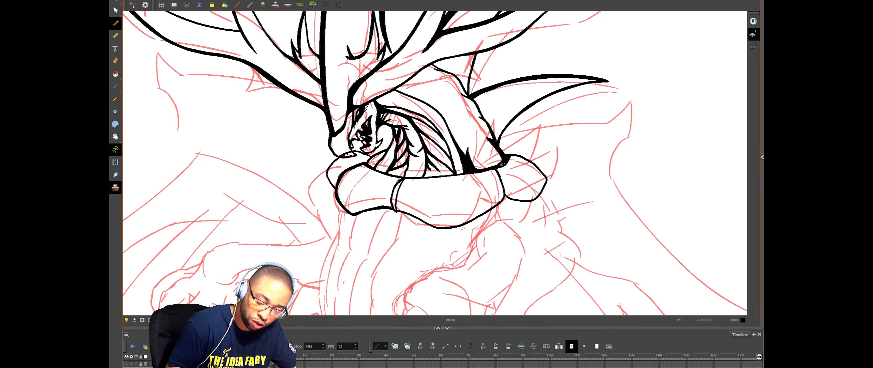
pyautogui.moveTo(468, 149)
pyautogui.mouseDown()
pyautogui.moveTo(489, 166)
pyautogui.moveTo(474, 167)
pyautogui.moveTo(485, 167)
pyautogui.mouseUp()
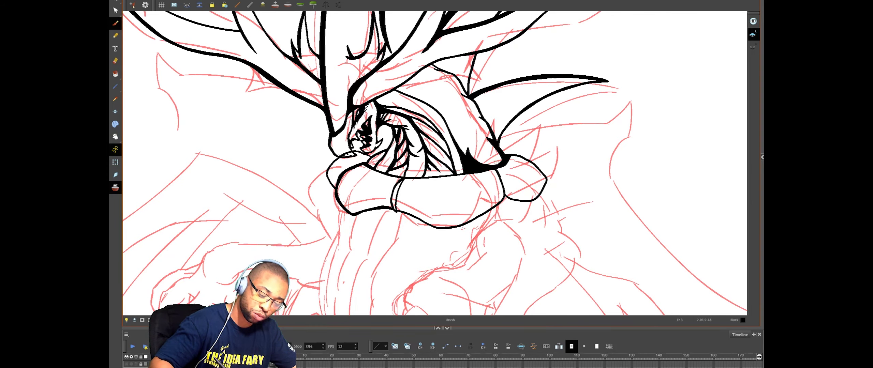
pyautogui.hotkey('alt', 'o')
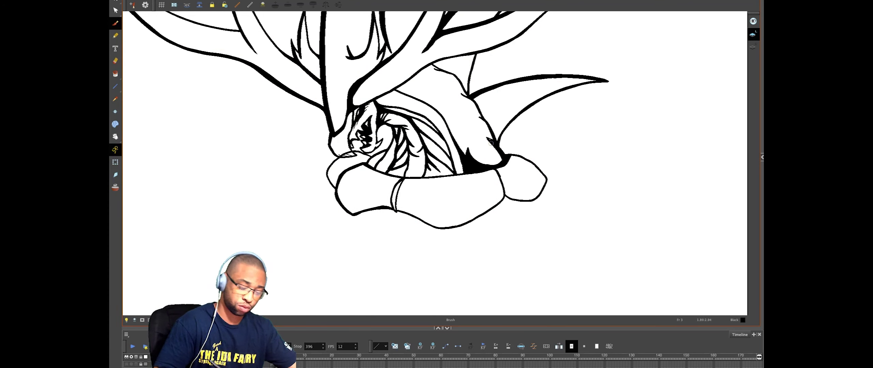
# Step: Ink a curved line across the right shoulder plate from its top to its lower edge, with onion skin on as reference
pyautogui.hotkey('shift', 'l')
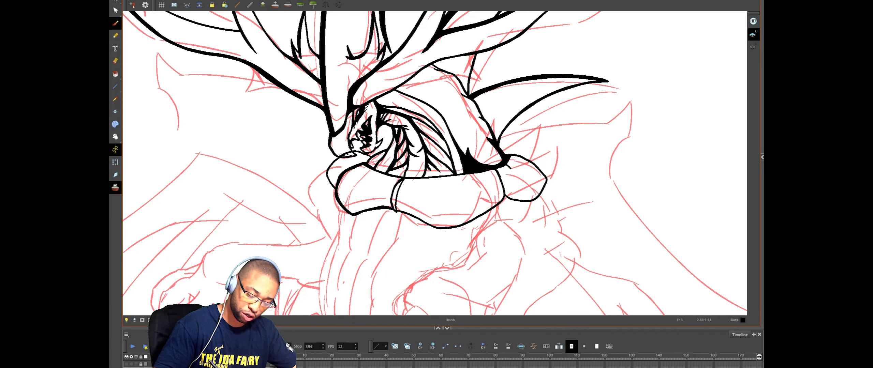
pyautogui.moveTo(515, 172); pyautogui.dragTo(528, 187)
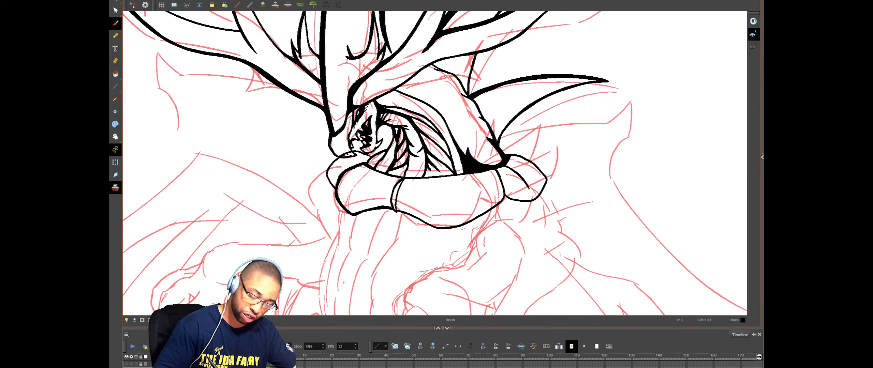
pyautogui.hotkey('shift', 'l')
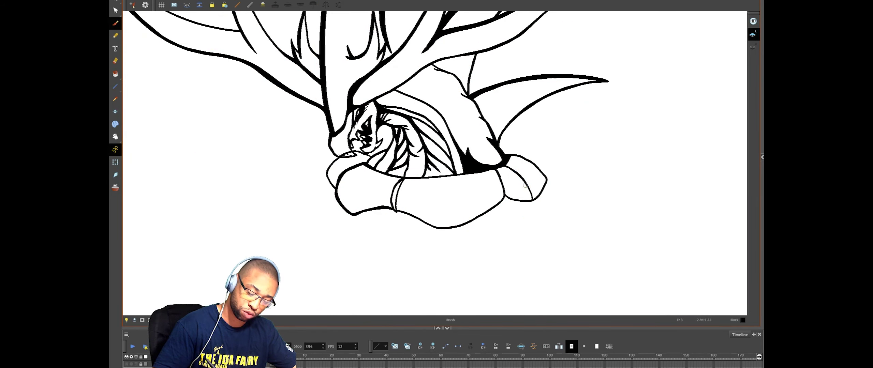
# Step: Thicken the right shoulder plate's outline along its inner and lower edges, and the left shoulder plate's outer curve
pyautogui.hotkey('shift', 'l')
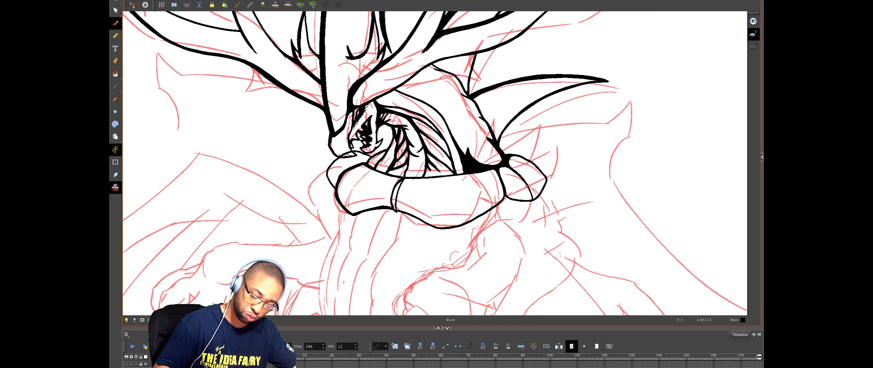
pyautogui.moveTo(524, 202); pyautogui.dragTo(512, 201)
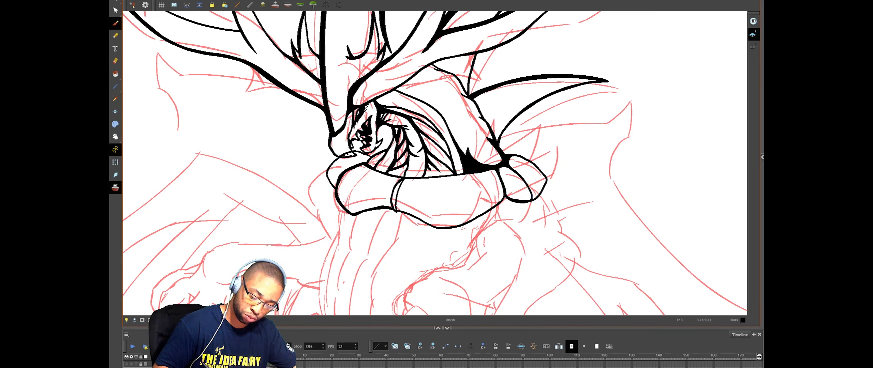
pyautogui.press('s')
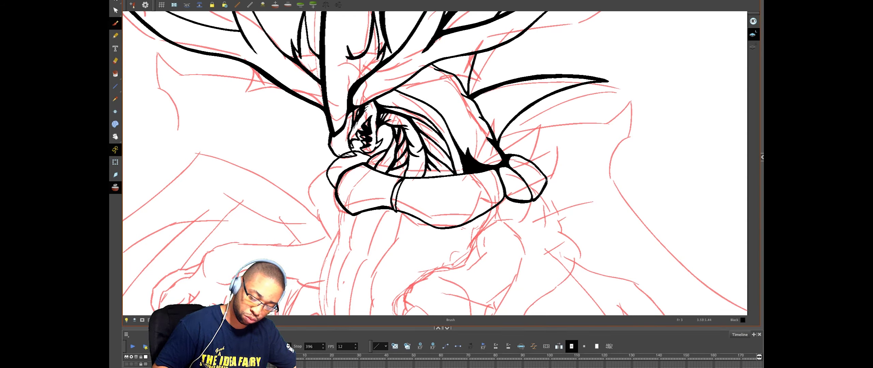
pyautogui.hotkey('alt', 'o')
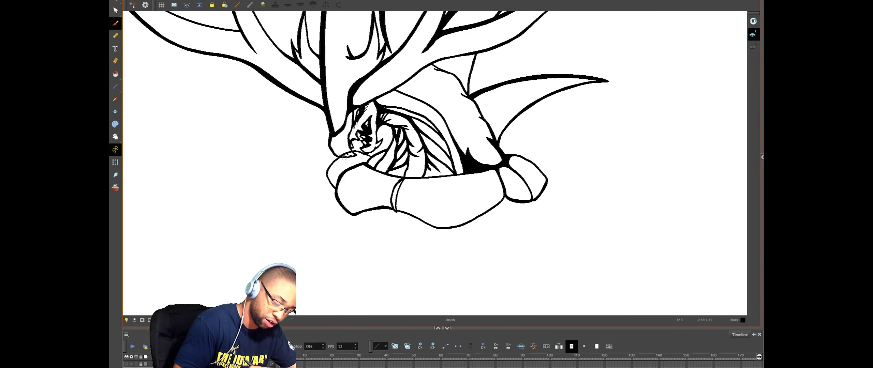
pyautogui.hotkey('alt', 'o')
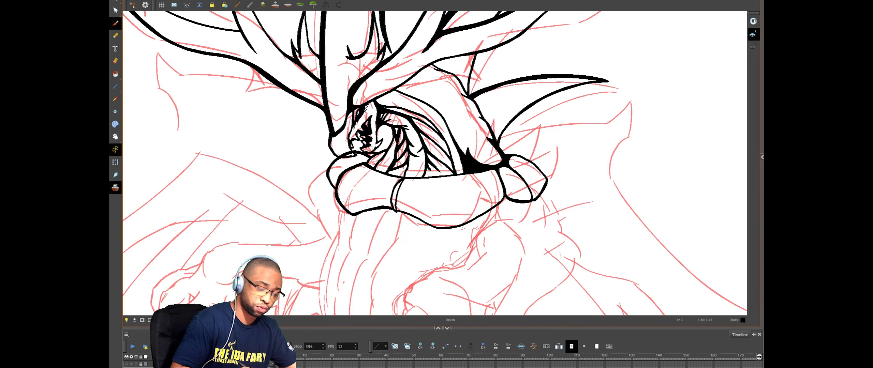
pyautogui.hotkey('alt', 's')
pyautogui.click(376, 150)
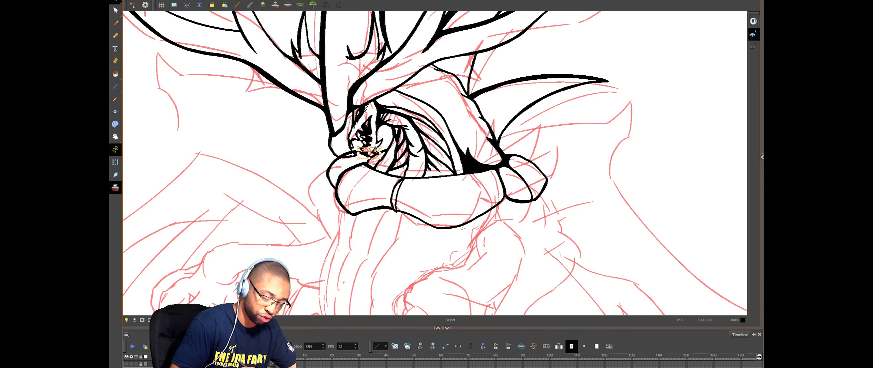
pyautogui.click(332, 165)
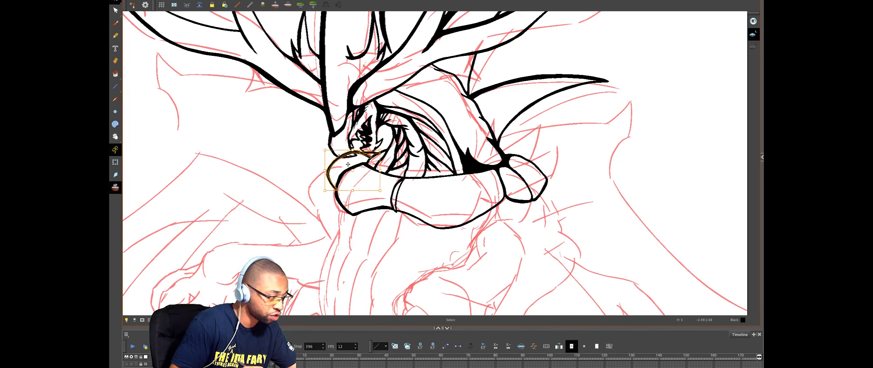
pyautogui.click(307, 227)
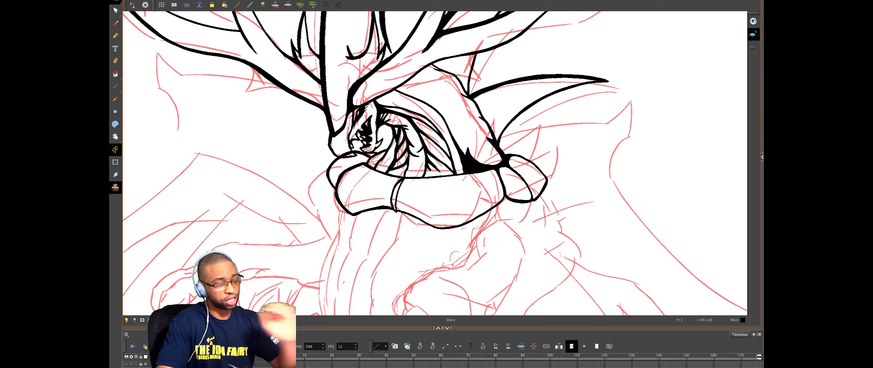
pyautogui.hotkey('alt', 'o')
pyautogui.click(358, 153)
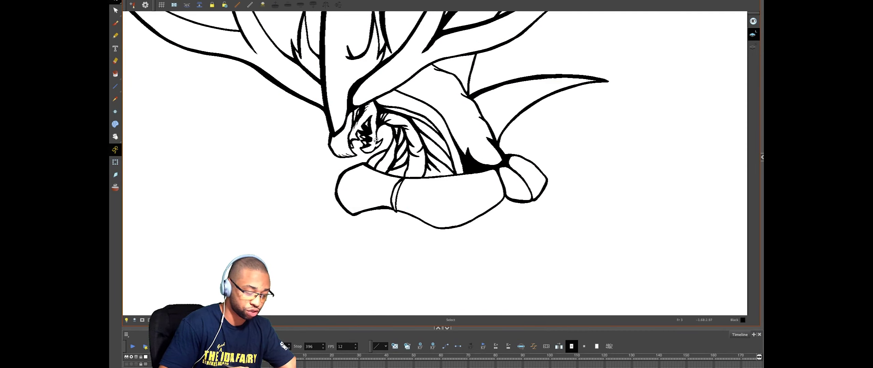
pyautogui.click(557, 101)
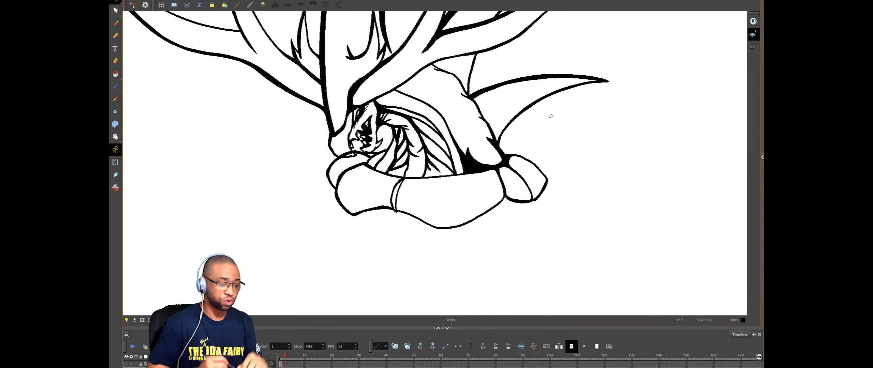
# Step: Switch back to the Brush, turn on onion skin and examine the rough sketch of the body, arms and wings below the chest plate
pyautogui.hotkey('alt', 'b')
pyautogui.hotkey('alt', 'o')
pyautogui.press('space')
pyautogui.moveTo(582, 223); pyautogui.dragTo(555, 129)
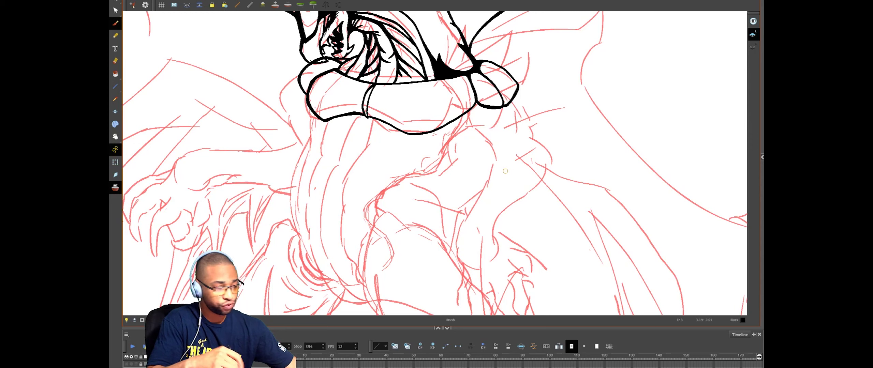
pyautogui.moveTo(505, 171); pyautogui.dragTo(489, 133)
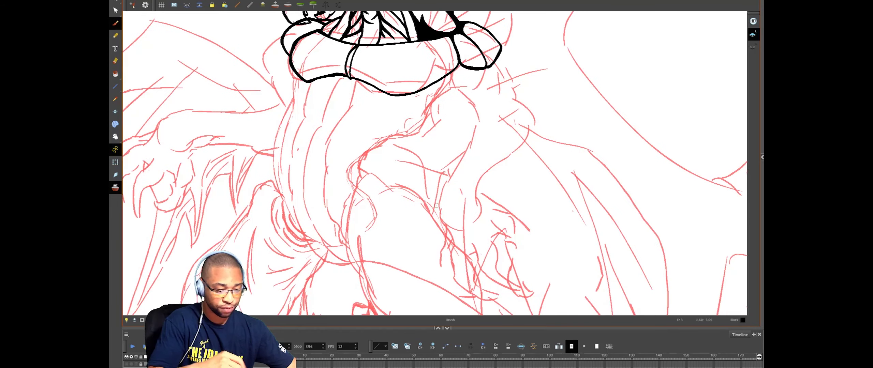
pyautogui.scroll(-6, 436, 206)
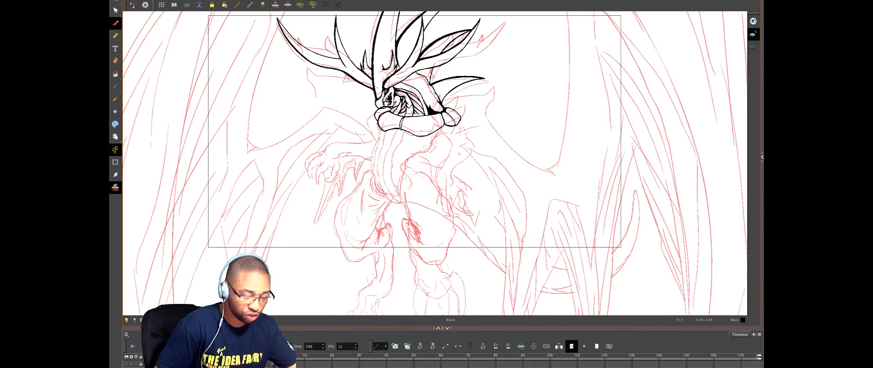
pyautogui.press('2')
pyautogui.press('2')
pyautogui.press('2')
pyautogui.press('2')
pyautogui.moveTo(470, 178); pyautogui.dragTo(521, 237)
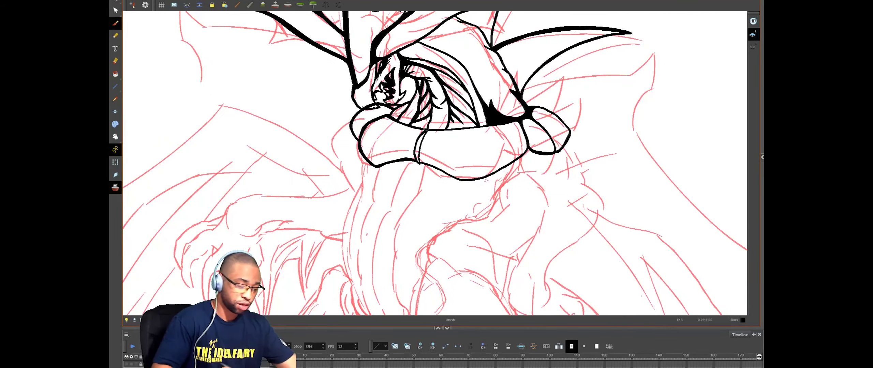
# Step: Ink a short line inside the chest plate's left half, just above and parallel to its lower edge
pyautogui.hotkey('alt', 'o')
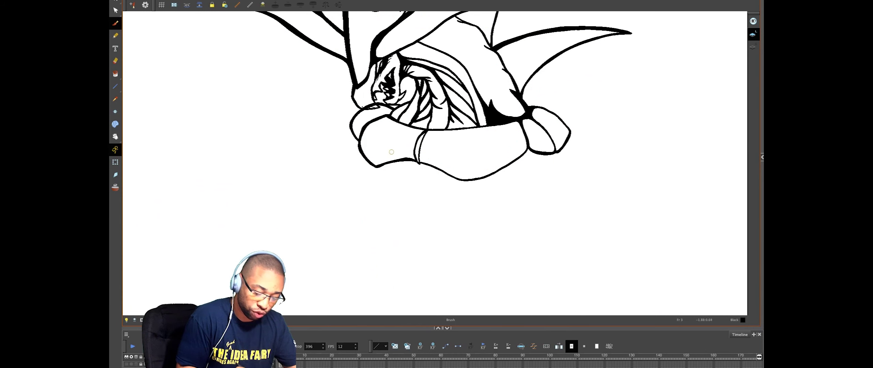
pyautogui.hotkey('alt', 'o')
pyautogui.moveTo(381, 156); pyautogui.dragTo(411, 151)
pyautogui.hotkey('alt', 'o')
pyautogui.hotkey('alt', 'o')
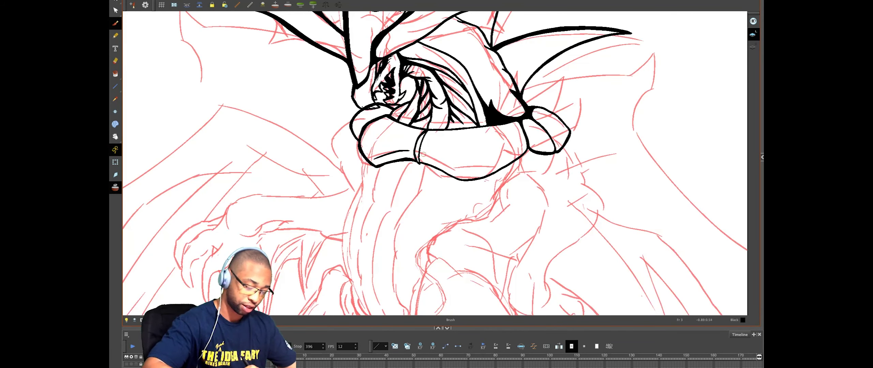
# Step: Ink a long curved line inside the chest plate's right half, following its lower edge up to the right corner
pyautogui.moveTo(429, 155)
pyautogui.mouseDown()
pyautogui.moveTo(468, 175)
pyautogui.moveTo(505, 163)
pyautogui.mouseUp()
pyautogui.hotkey('alt', 'o')
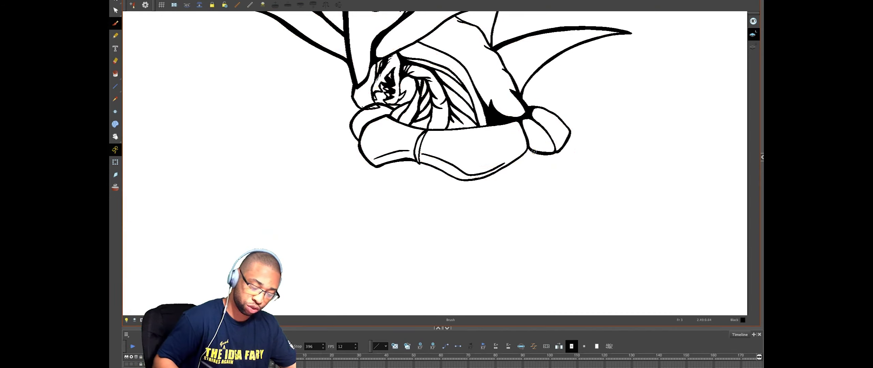
pyautogui.hotkey('ctrl', 'z')
pyautogui.moveTo(423, 154)
pyautogui.mouseDown()
pyautogui.moveTo(466, 168)
pyautogui.moveTo(514, 152)
pyautogui.mouseUp()
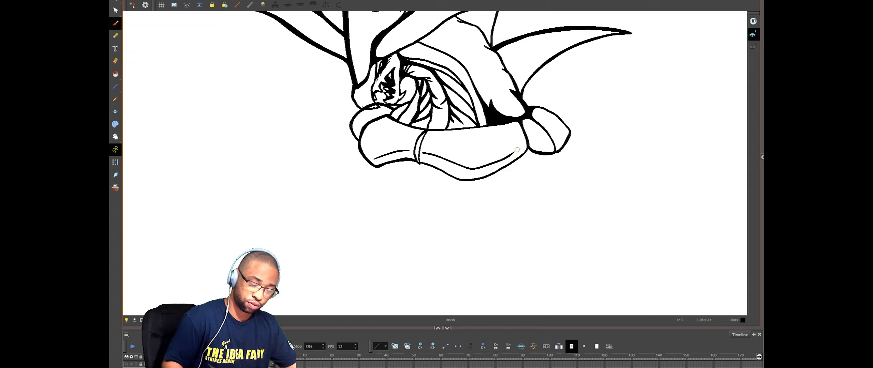
pyautogui.moveTo(499, 161); pyautogui.dragTo(524, 148)
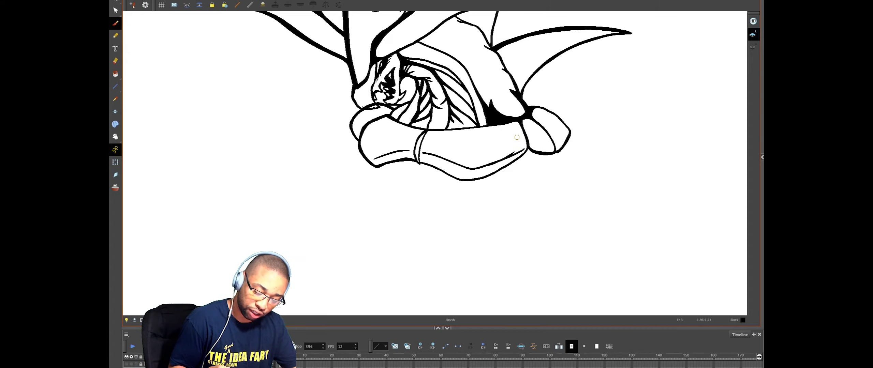
# Step: Remove the short inner line in the chest plate's left half and ink a new one just above the lower edge
pyautogui.hotkey('alt', 'e')
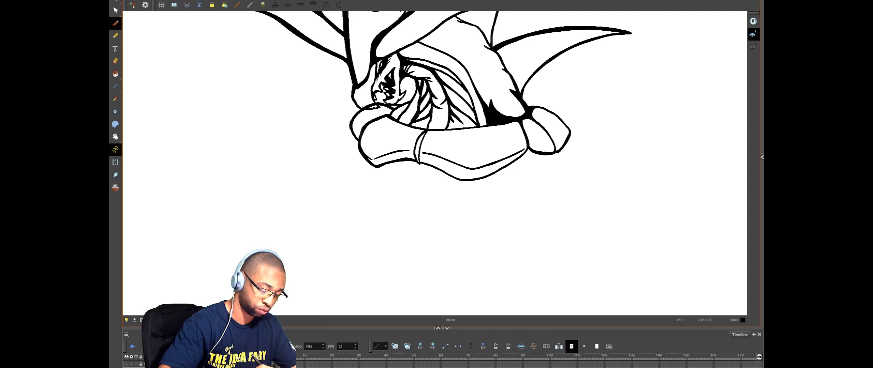
pyautogui.hotkey('alt', 's')
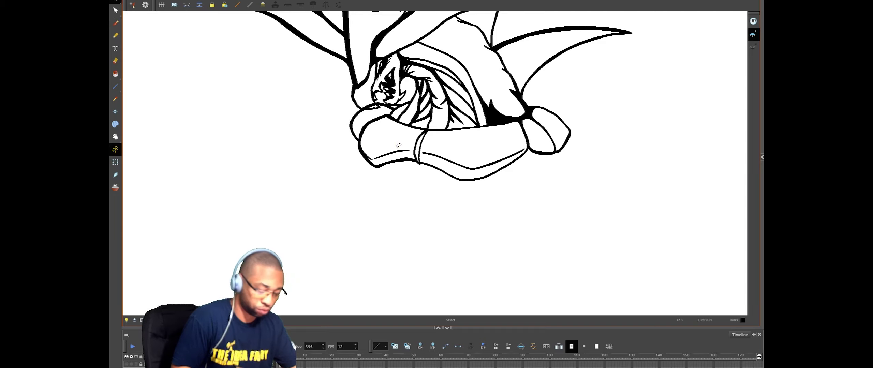
pyautogui.hotkey('alt', 'b')
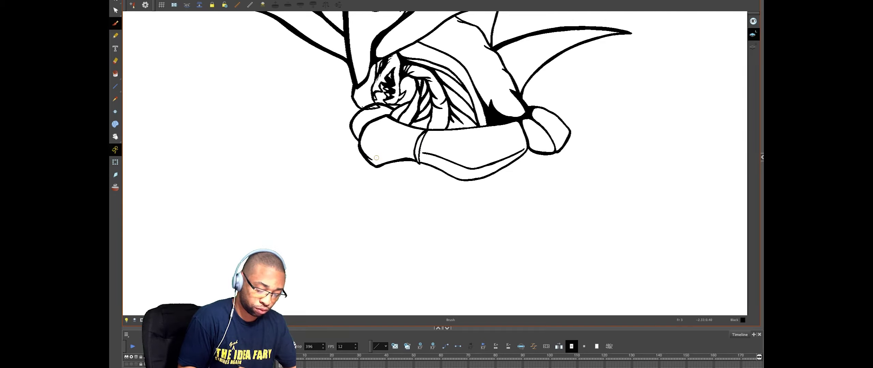
pyautogui.moveTo(379, 158); pyautogui.dragTo(414, 151)
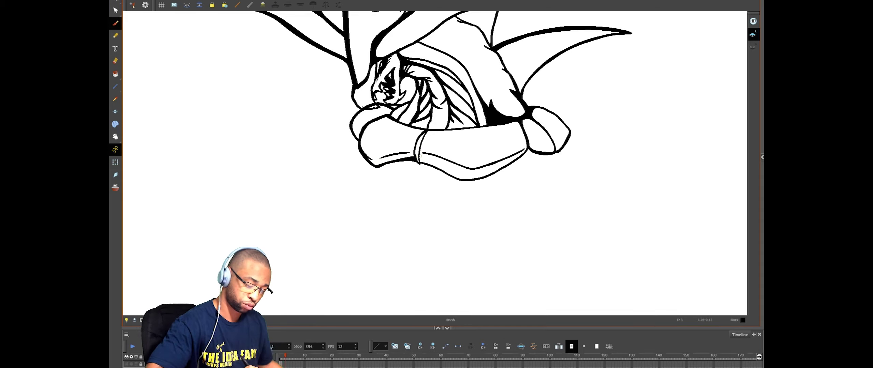
# Step: Thicken the chest plate's lower edge from the central divider to its lowest point, undoing unsatisfactory strokes
pyautogui.moveTo(420, 158); pyautogui.dragTo(453, 175)
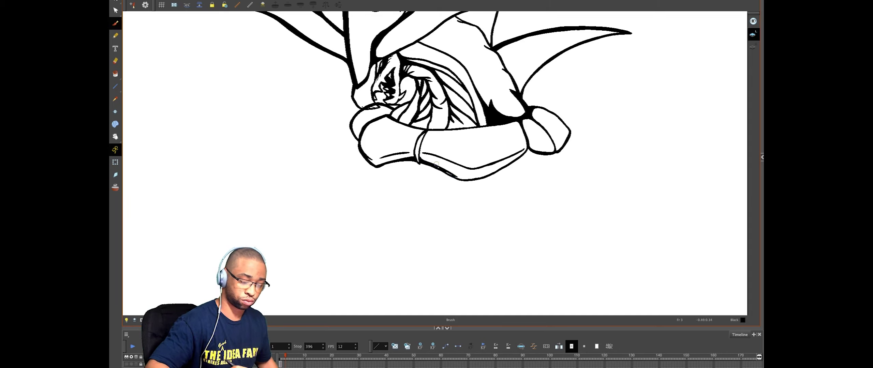
pyautogui.hotkey('ctrl', 'z')
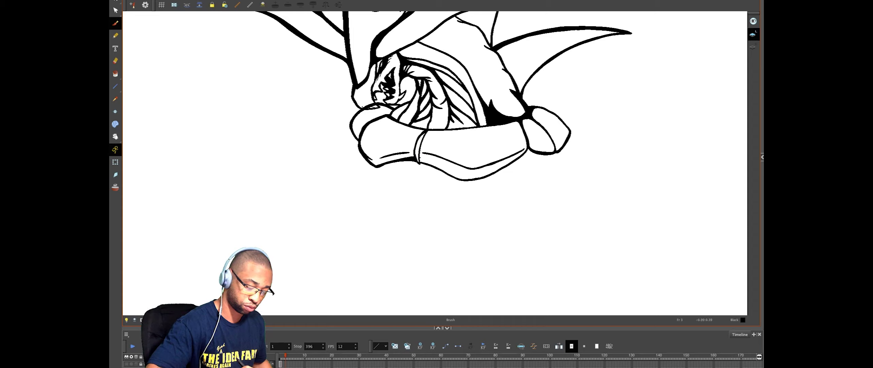
pyautogui.moveTo(423, 160); pyautogui.dragTo(471, 178)
pyautogui.hotkey('ctrl', 'z')
pyautogui.hotkey('ctrl', 'z')
pyautogui.moveTo(427, 162); pyautogui.dragTo(461, 177)
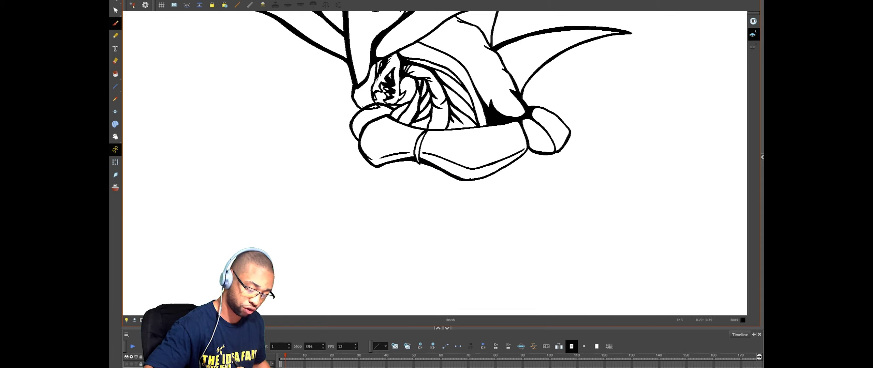
# Step: Thicken the inner line of the chest plate's right half from the central divider to its lowest bend
pyautogui.press('e')
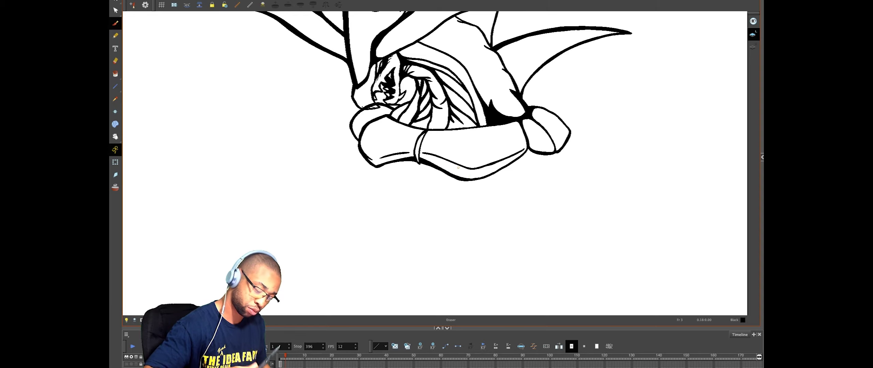
pyautogui.hotkey('alt', 'b')
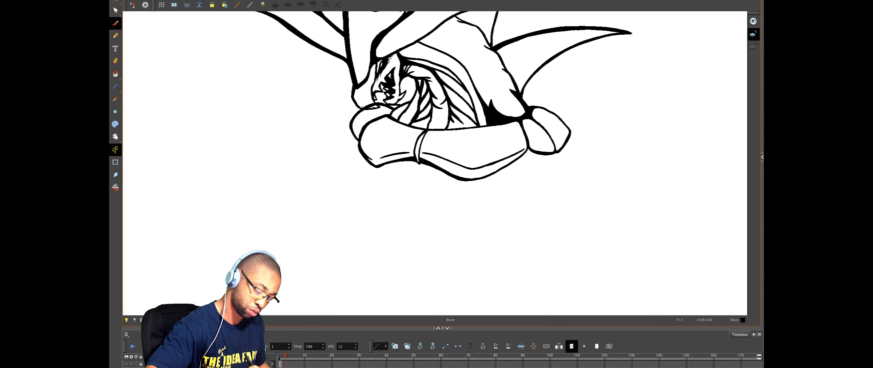
pyautogui.moveTo(424, 152); pyautogui.dragTo(458, 162)
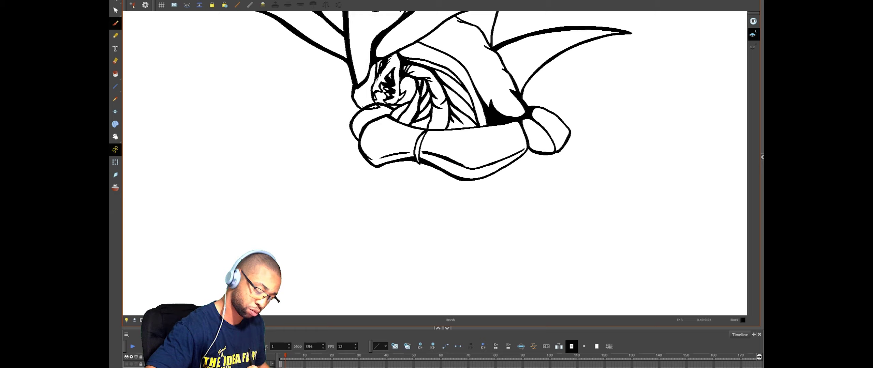
pyautogui.hotkey('ctrl', 'z')
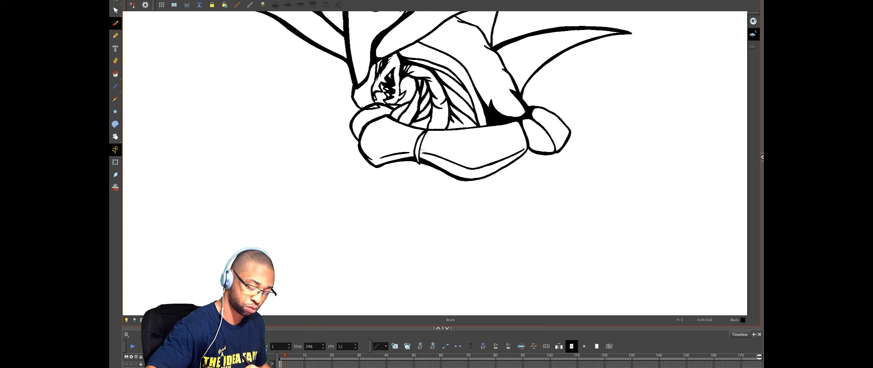
pyautogui.moveTo(423, 153); pyautogui.dragTo(476, 168)
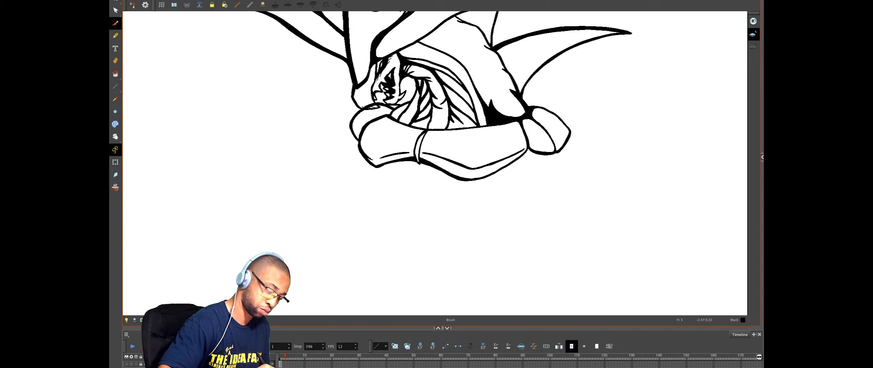
# Step: Thicken the chest plate's left outline up to its top edge, and reinforce the central divider
pyautogui.moveTo(364, 153); pyautogui.dragTo(367, 125)
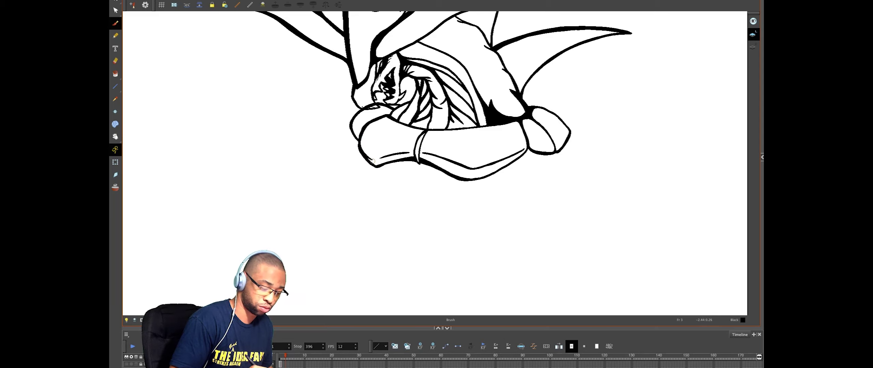
pyautogui.moveTo(364, 154)
pyautogui.mouseDown()
pyautogui.moveTo(362, 134)
pyautogui.moveTo(388, 107)
pyautogui.mouseUp()
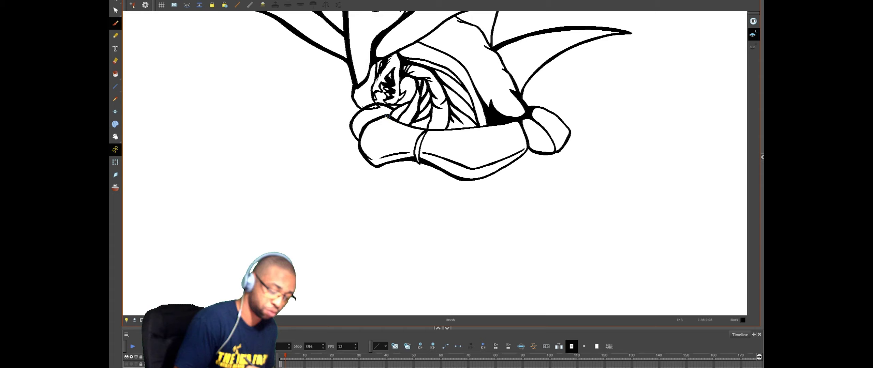
pyautogui.moveTo(362, 134); pyautogui.dragTo(361, 149)
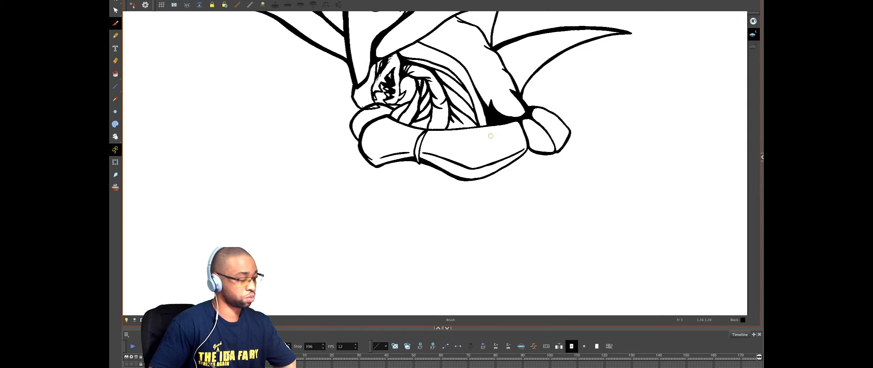
pyautogui.moveTo(419, 160); pyautogui.dragTo(427, 131)
# Step: Turn on onion skin and examine the rough sketch of the torso, arms and legs below the chest plate
pyautogui.press('1')
pyautogui.press('1')
pyautogui.press('1')
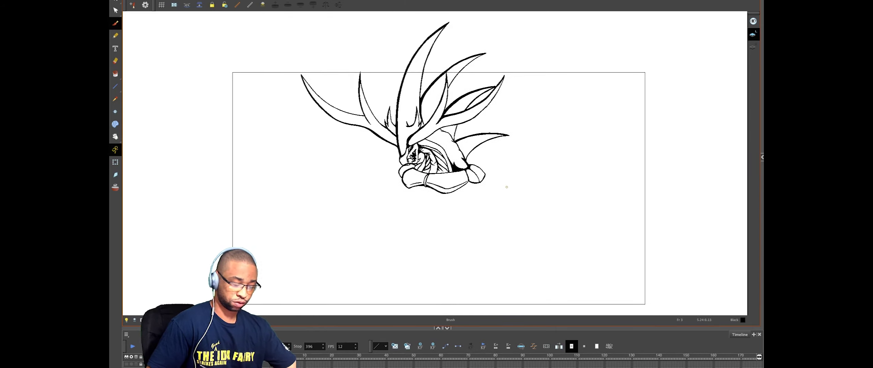
pyautogui.scroll(3, 510, 195)
pyautogui.hotkey('alt', 'o')
pyautogui.press('space')
pyautogui.moveTo(528, 192); pyautogui.dragTo(569, 91)
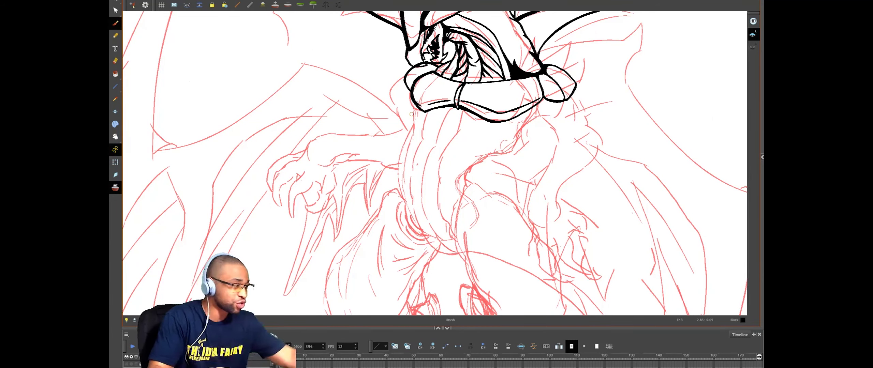
pyautogui.scroll(-2, 412, 114)
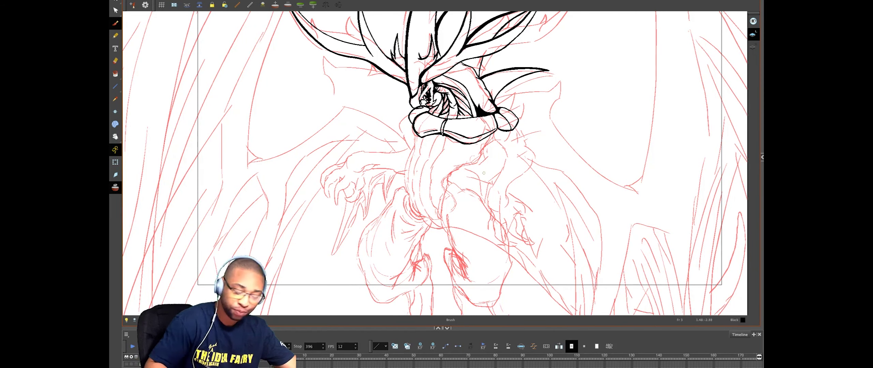
pyautogui.scroll(2, 484, 173)
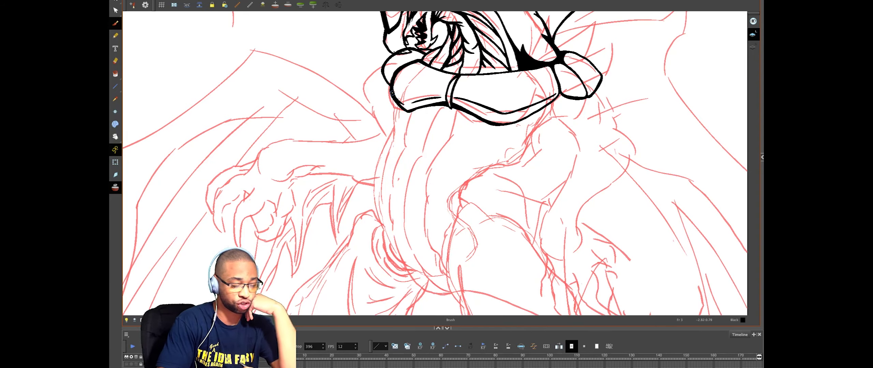
# Step: Ink the torso's outline with thin lines: the left side, the right side down to the waist fold, and the rounded lower belly
pyautogui.moveTo(392, 94)
pyautogui.mouseDown()
pyautogui.moveTo(395, 127)
pyautogui.moveTo(385, 137)
pyautogui.moveTo(375, 215)
pyautogui.moveTo(412, 274)
pyautogui.mouseUp()
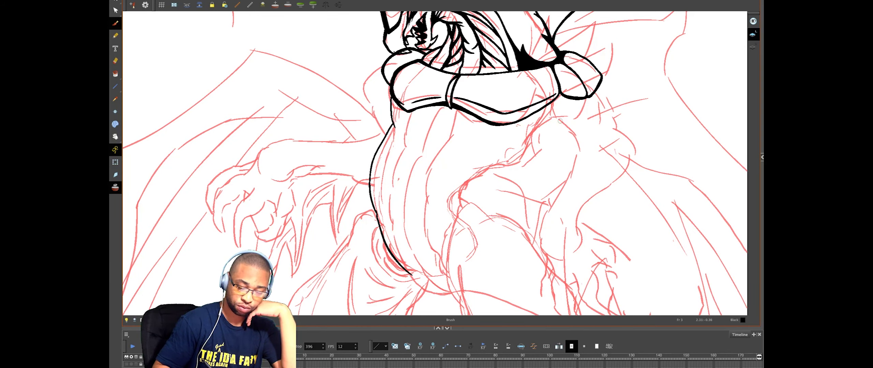
pyautogui.moveTo(561, 117)
pyautogui.mouseDown()
pyautogui.moveTo(549, 153)
pyautogui.moveTo(458, 193)
pyautogui.moveTo(456, 210)
pyautogui.moveTo(492, 234)
pyautogui.mouseUp()
pyautogui.moveTo(412, 275)
pyautogui.mouseDown()
pyautogui.moveTo(443, 293)
pyautogui.moveTo(478, 280)
pyautogui.moveTo(495, 254)
pyautogui.moveTo(492, 234)
pyautogui.mouseUp()
pyautogui.press('1')
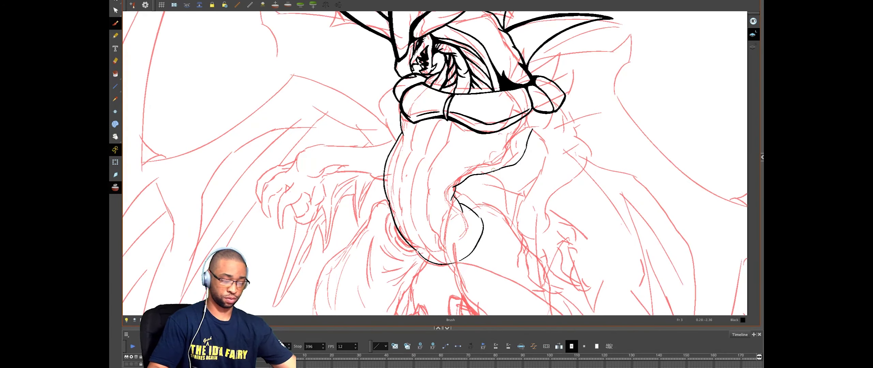
pyautogui.hotkey('alt', 'o')
pyautogui.moveTo(546, 164)
pyautogui.mouseDown()
pyautogui.moveTo(535, 232)
pyautogui.moveTo(552, 168)
pyautogui.mouseUp()
pyautogui.hotkey('alt', 'o')
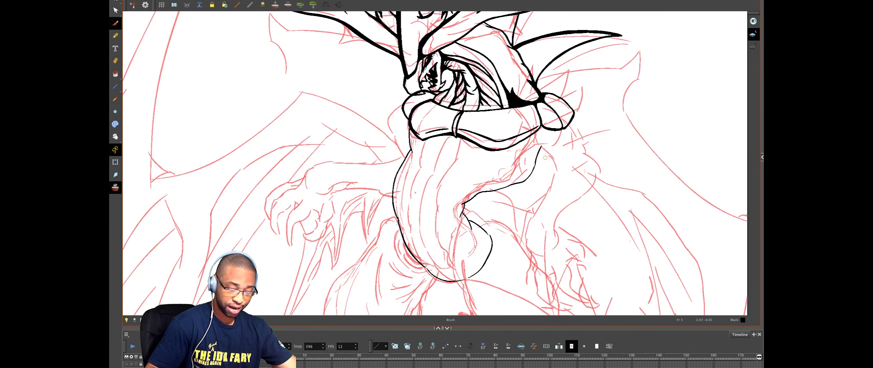
# Step: Thicken the torso's right contour from the waist fold to the bend below the shoulder, undoing unsatisfactory strokes
pyautogui.press('1')
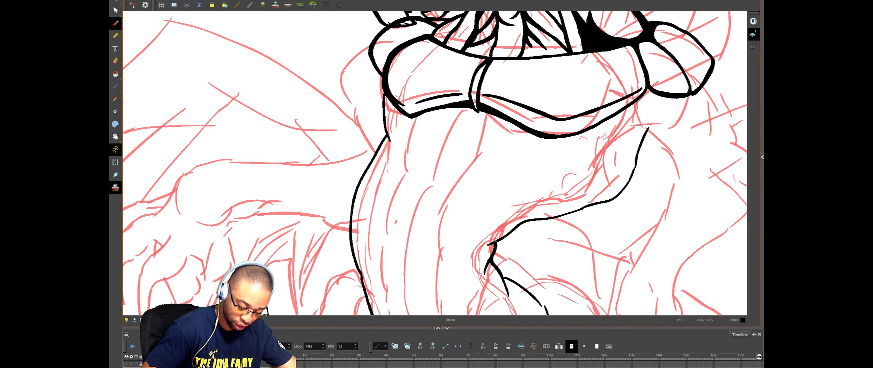
pyautogui.moveTo(487, 244); pyautogui.dragTo(532, 221)
pyautogui.press('super+z')
pyautogui.hotkey('alt', 'b')
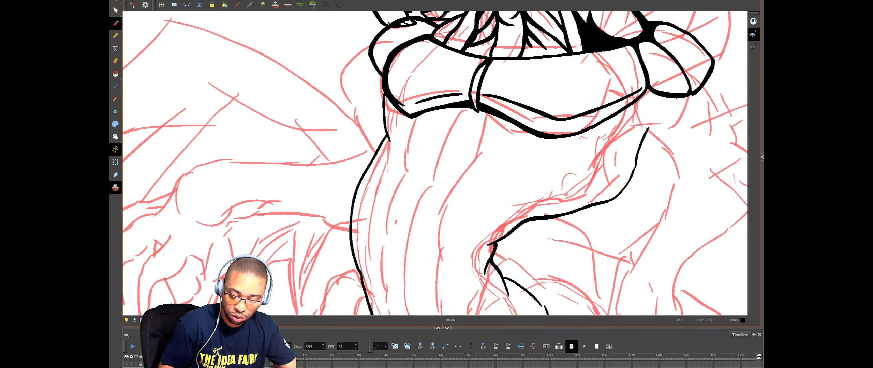
pyautogui.moveTo(619, 195); pyautogui.dragTo(644, 143)
pyautogui.hotkey('ctrl', 'z')
pyautogui.hotkey('alt', 'b')
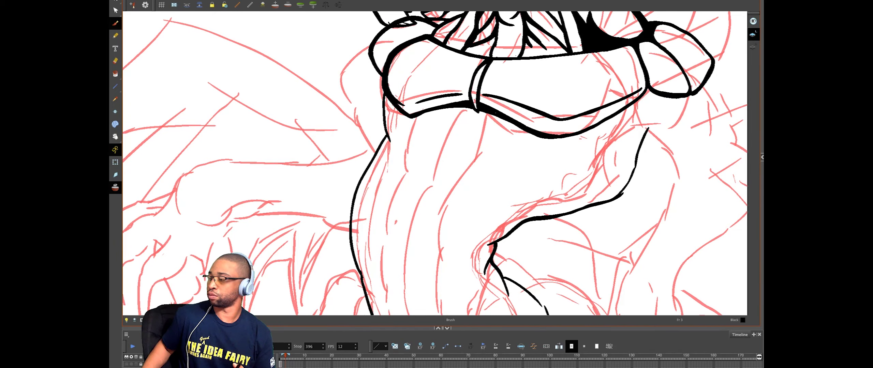
pyautogui.moveTo(630, 201); pyautogui.dragTo(566, 218)
# Step: Thicken the upper stretch of the torso's right contour and extend it to a tapered tip below the right shoulder plate
pyautogui.hotkey('alt', 'e')
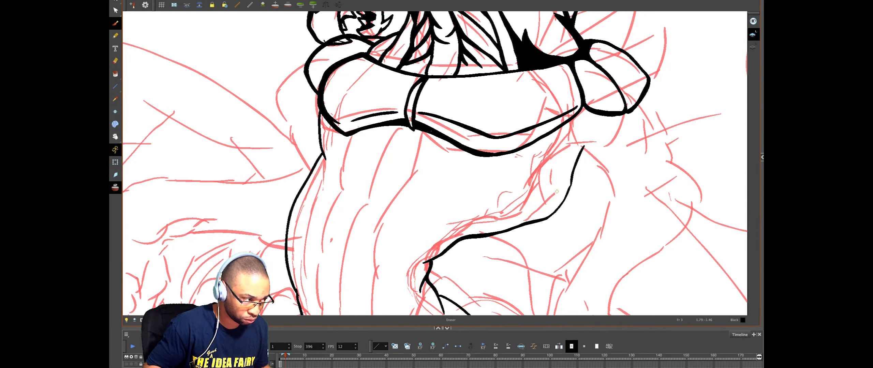
pyautogui.hotkey('alt', 'b')
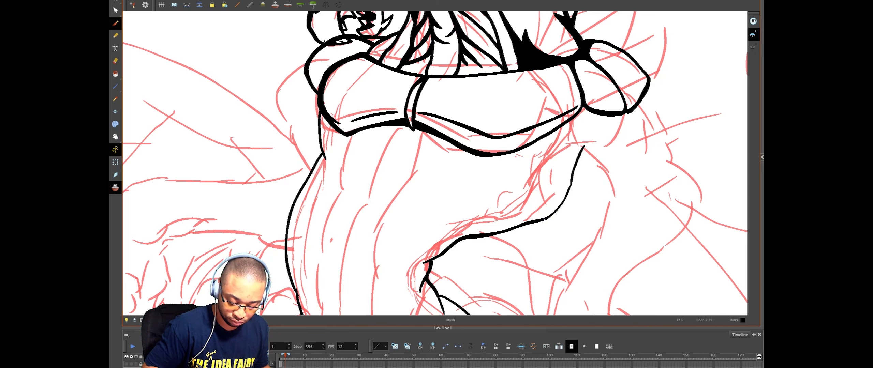
pyautogui.hotkey('alt', 's')
pyautogui.moveTo(584, 140)
pyautogui.mouseDown()
pyautogui.moveTo(562, 204)
pyautogui.moveTo(541, 221)
pyautogui.moveTo(532, 217)
pyautogui.moveTo(547, 212)
pyautogui.moveTo(536, 223)
pyautogui.moveTo(560, 207)
pyautogui.moveTo(584, 146)
pyautogui.mouseUp()
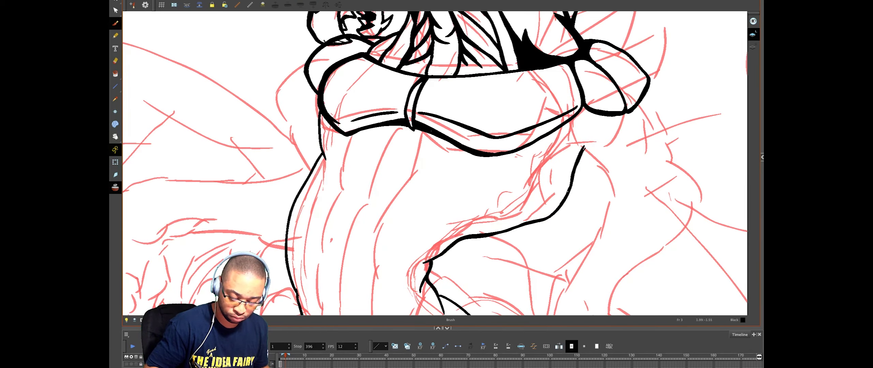
pyautogui.moveTo(587, 144); pyautogui.dragTo(574, 170)
pyautogui.moveTo(585, 145); pyautogui.dragTo(567, 193)
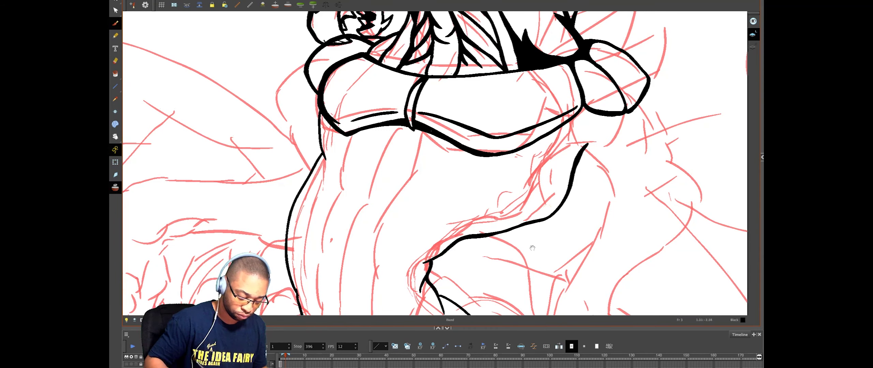
# Step: Thicken the lower belly's right curve from the waist fold down its outer side, checking the line art without onion skin
pyautogui.moveTo(456, 260); pyautogui.dragTo(481, 156)
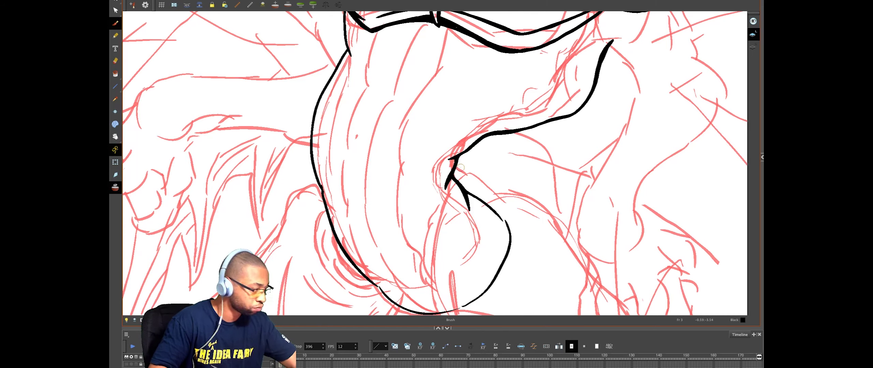
pyautogui.hotkey('alt', 'o')
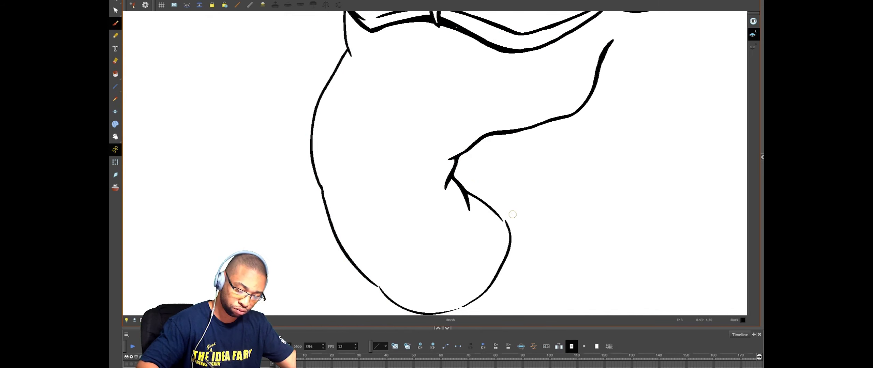
pyautogui.hotkey('shift', 'l')
pyautogui.moveTo(471, 195)
pyautogui.mouseDown()
pyautogui.moveTo(499, 214)
pyautogui.moveTo(510, 239)
pyautogui.mouseUp()
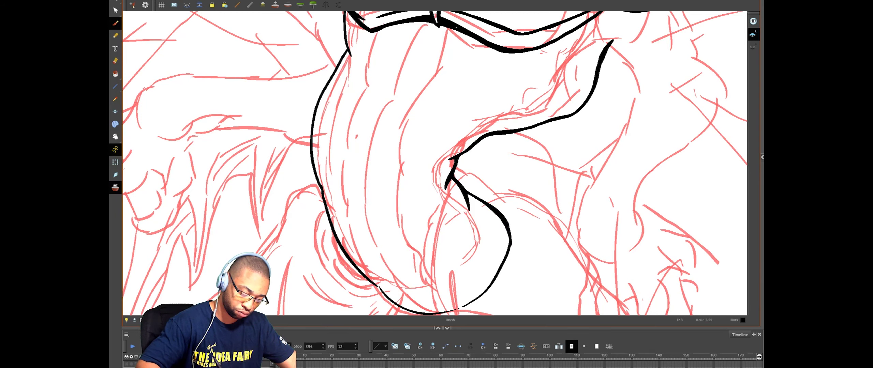
# Step: Undo the last stroke and redo the thickening on the upper right curve of the lower belly
pyautogui.hotkey('ctrl', 'z')
pyautogui.moveTo(497, 212); pyautogui.dragTo(506, 224)
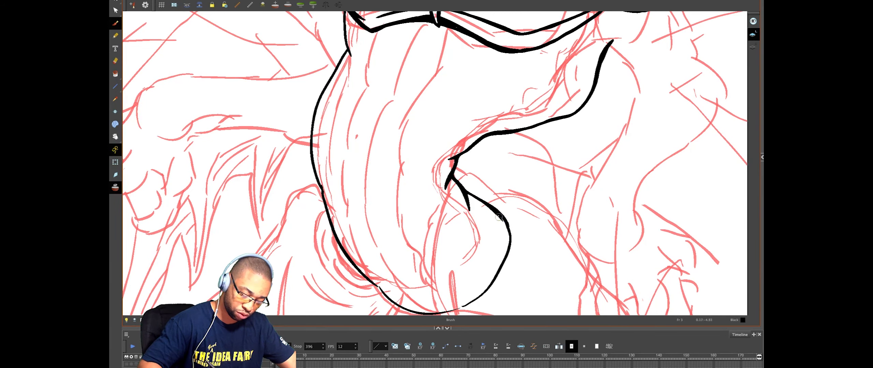
pyautogui.moveTo(502, 219); pyautogui.dragTo(510, 242)
# Step: Thicken the torso's short left line just below the chest plate, tapering it into the side contour
pyautogui.moveTo(379, 168); pyautogui.dragTo(423, 266)
pyautogui.moveTo(393, 150); pyautogui.dragTo(390, 109)
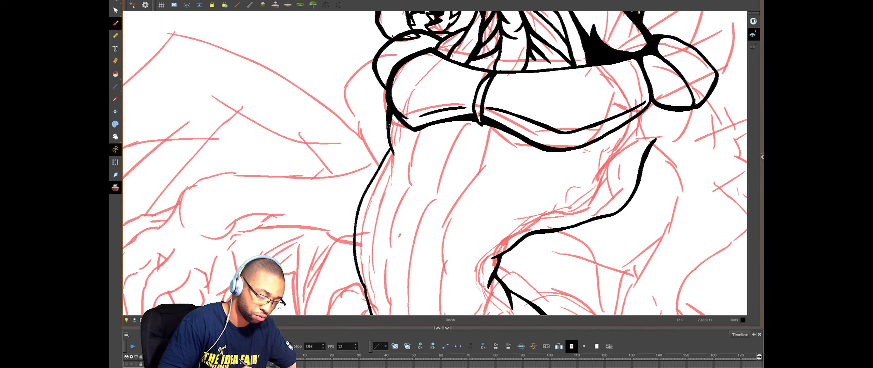
pyautogui.moveTo(365, 192); pyautogui.dragTo(389, 134)
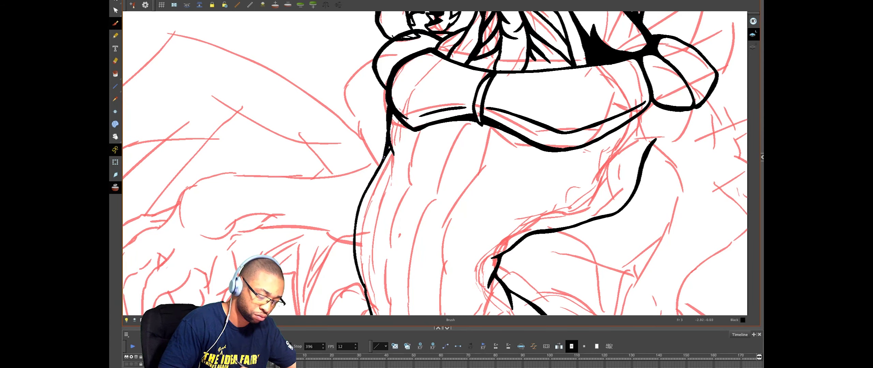
# Step: Thicken the torso's left contour from below the chest plate down the outer side, smoothing the joint above the lower belly
pyautogui.scroll(-3, 389, 126)
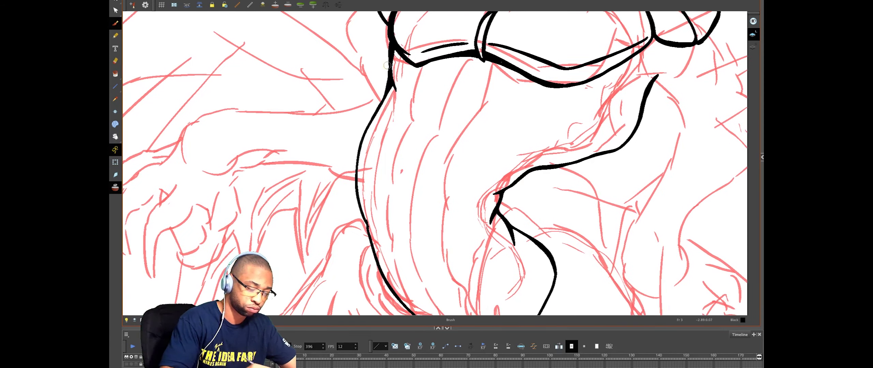
pyautogui.moveTo(398, 90); pyautogui.dragTo(416, 55)
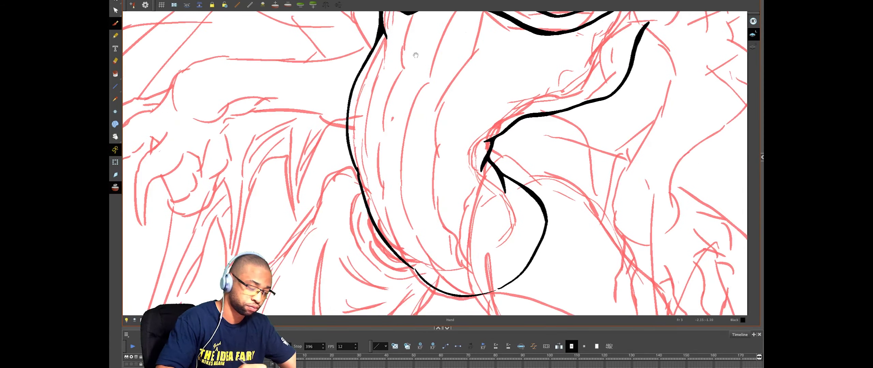
pyautogui.moveTo(379, 29)
pyautogui.mouseDown()
pyautogui.moveTo(348, 109)
pyautogui.moveTo(357, 169)
pyautogui.mouseUp()
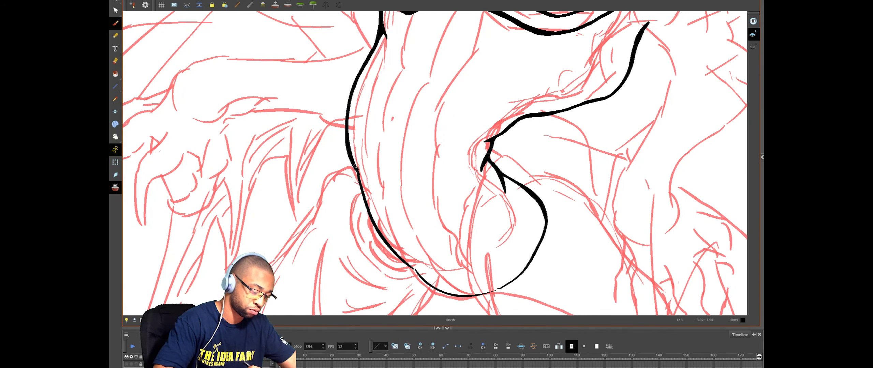
pyautogui.hotkey('alt', 'e')
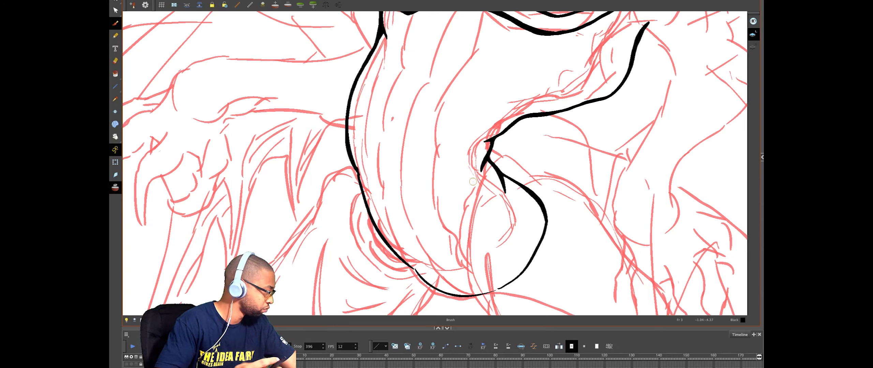
pyautogui.hotkey('alt', 'e')
pyautogui.moveTo(359, 173); pyautogui.dragTo(357, 160)
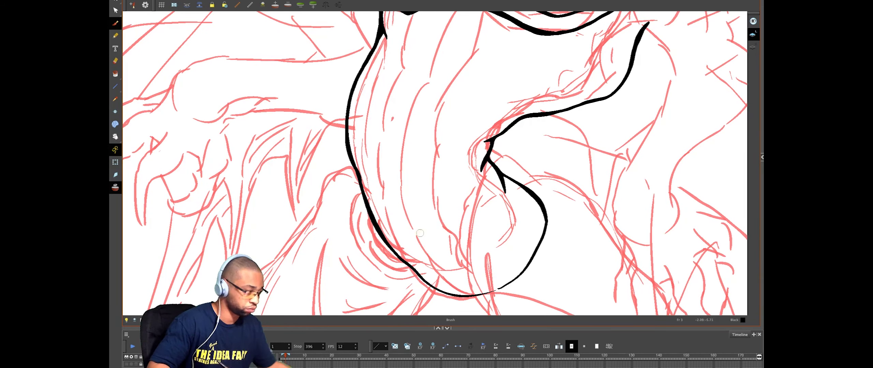
# Step: Hide the onion skin to check the line art and extend the upper waist fold inward with a short tapered tip
pyautogui.hotkey('alt', 'o')
pyautogui.scroll(-5, 548, 180)
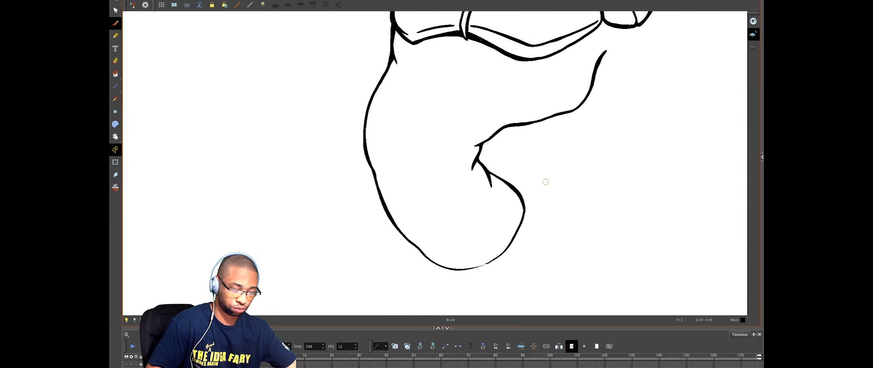
pyautogui.press('2')
pyautogui.press('2')
pyautogui.press('2')
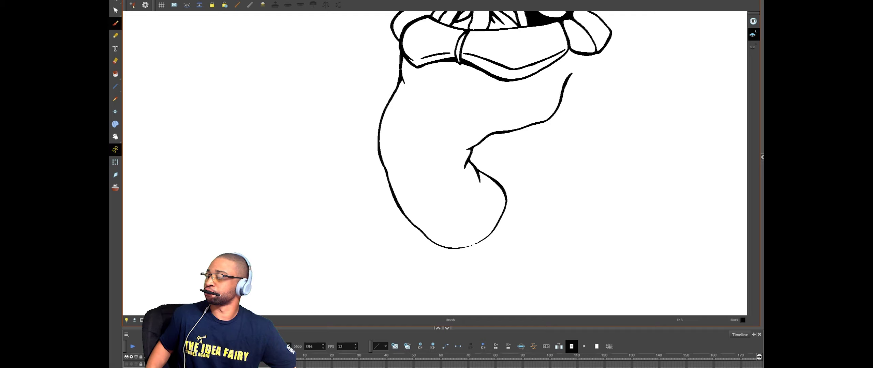
pyautogui.moveTo(561, 53)
pyautogui.mouseDown()
pyautogui.moveTo(542, 207)
pyautogui.moveTo(543, 143)
pyautogui.mouseUp()
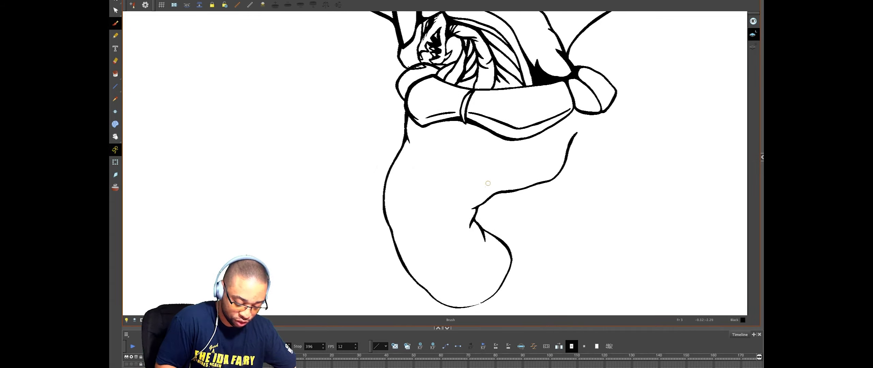
pyautogui.moveTo(468, 210); pyautogui.dragTo(489, 193)
pyautogui.press('super+z')
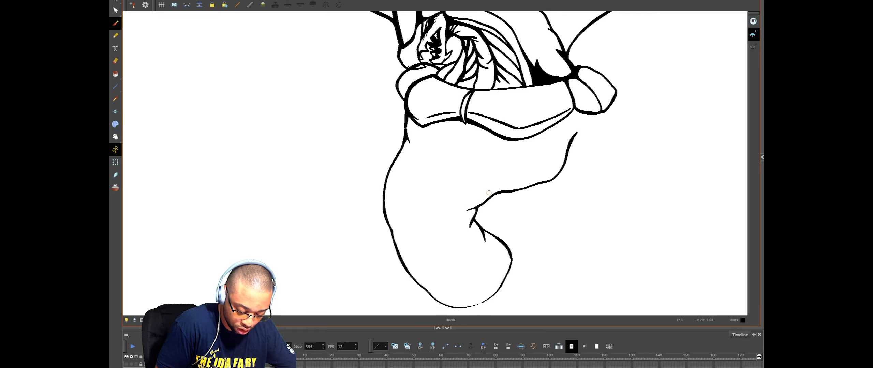
pyautogui.moveTo(584, 163); pyautogui.dragTo(567, 130)
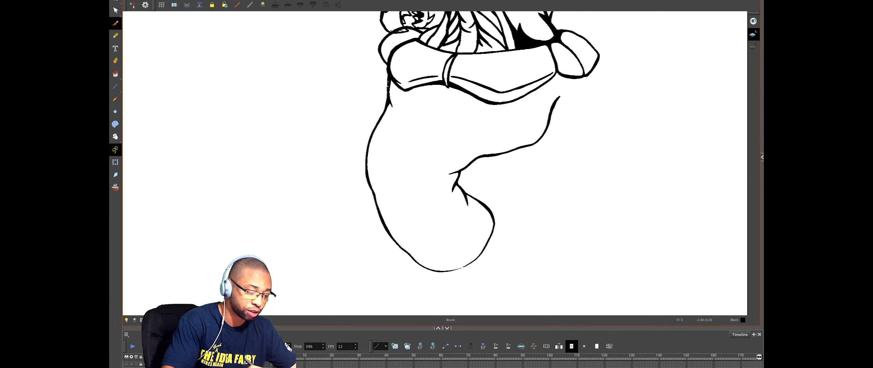
pyautogui.press('1')
pyautogui.press('1')
pyautogui.press('1')
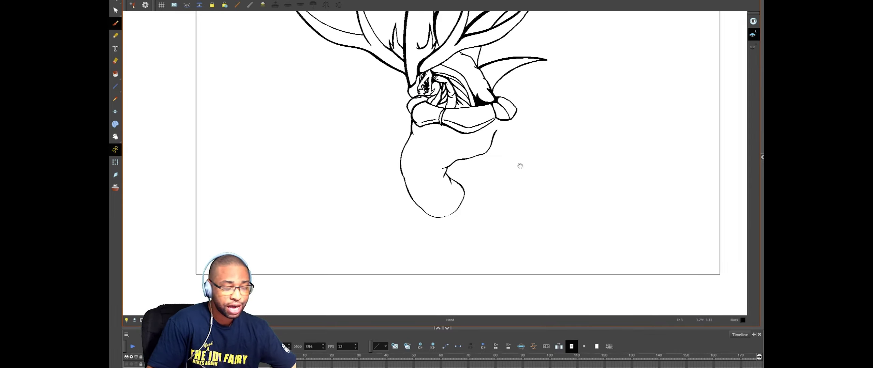
pyautogui.moveTo(520, 165); pyautogui.dragTo(518, 194)
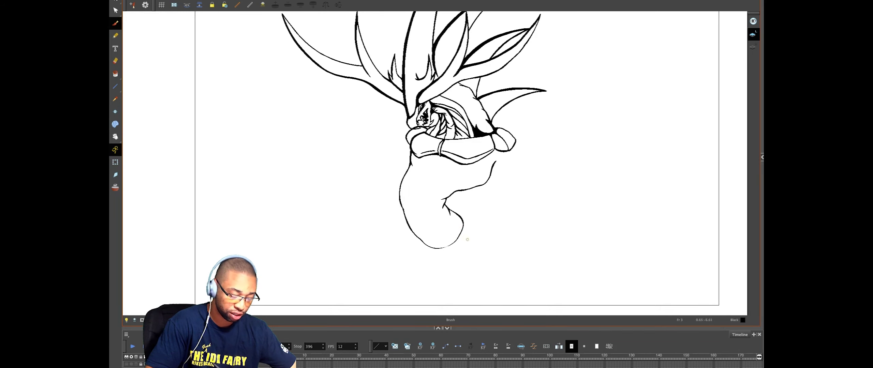
# Step: Show the onion skin and ink the first crease lines at the hip along the belly's lower left edge
pyautogui.hotkey('alt', 'o')
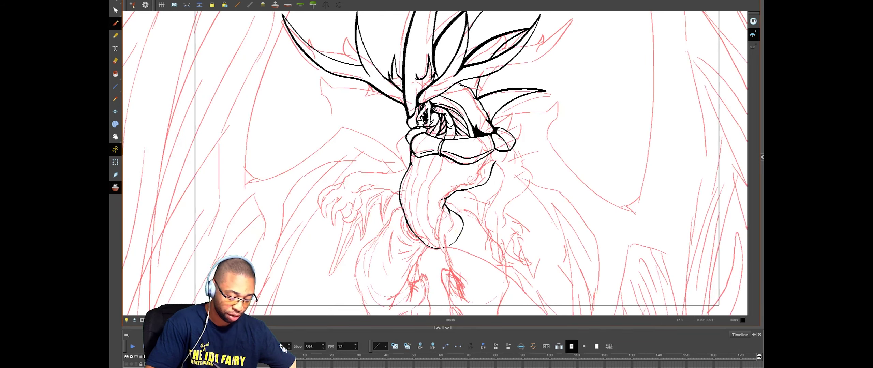
pyautogui.moveTo(487, 205)
pyautogui.mouseDown()
pyautogui.moveTo(498, 165)
pyautogui.moveTo(545, 146)
pyautogui.moveTo(559, 129)
pyautogui.mouseUp()
pyautogui.press('2')
pyautogui.press('2')
pyautogui.press('2')
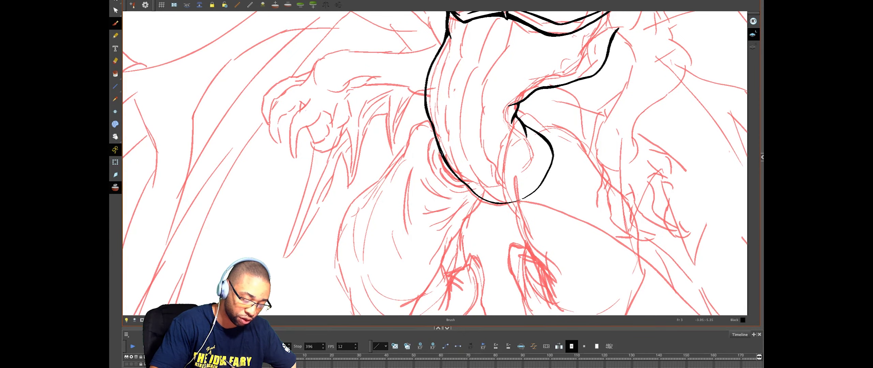
pyautogui.moveTo(438, 148); pyautogui.dragTo(450, 176)
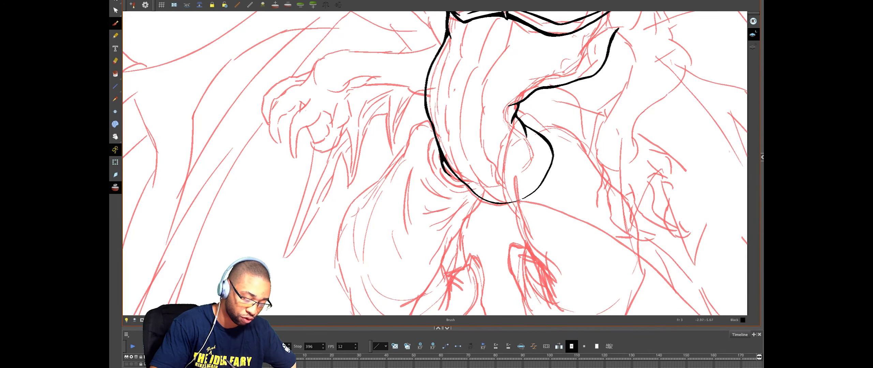
pyautogui.moveTo(447, 171); pyautogui.dragTo(472, 189)
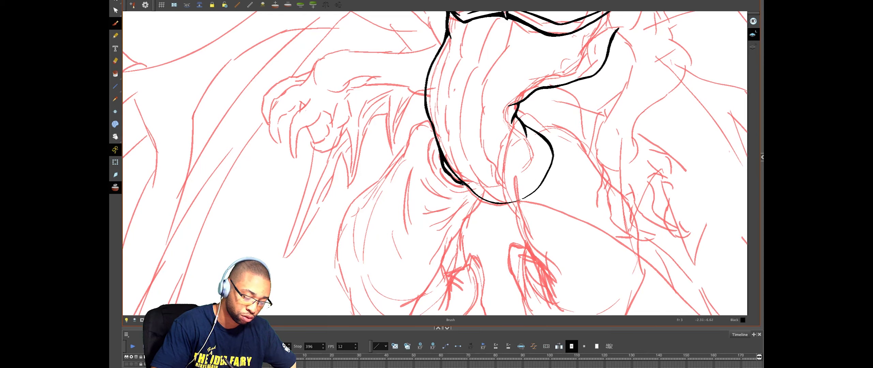
pyautogui.moveTo(463, 184); pyautogui.dragTo(472, 193)
# Step: Add further thin crease lines outside the first hip creases, checking the line art briefly without onion skin
pyautogui.hotkey('shift', 'l')
pyautogui.hotkey('shift', 'l')
pyautogui.moveTo(434, 147)
pyautogui.mouseDown()
pyautogui.moveTo(437, 173)
pyautogui.moveTo(455, 188)
pyautogui.mouseUp()
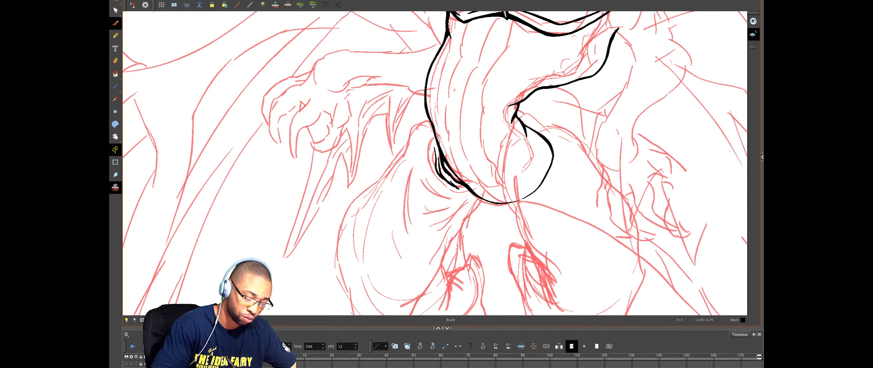
pyautogui.moveTo(451, 182); pyautogui.dragTo(464, 189)
pyautogui.hotkey('alt', 'o')
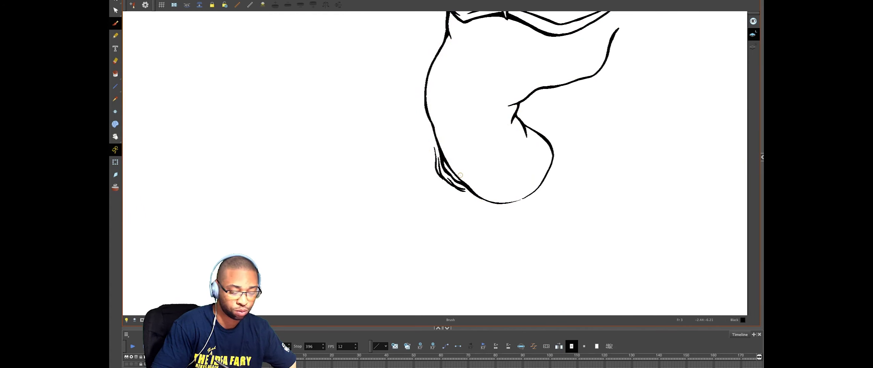
pyautogui.press('d')
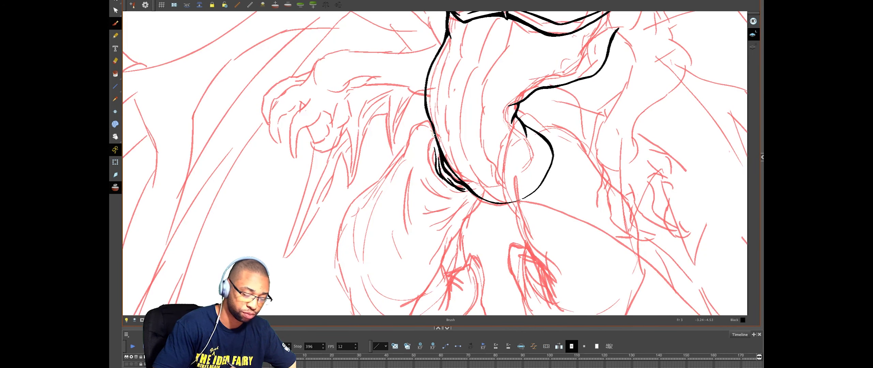
# Step: Enclose the hip creases with an outer curve, add small inner detail and thicken the curve's lower end, with onion skin hidden
pyautogui.moveTo(433, 138)
pyautogui.mouseDown()
pyautogui.moveTo(427, 154)
pyautogui.moveTo(440, 182)
pyautogui.moveTo(476, 195)
pyautogui.mouseUp()
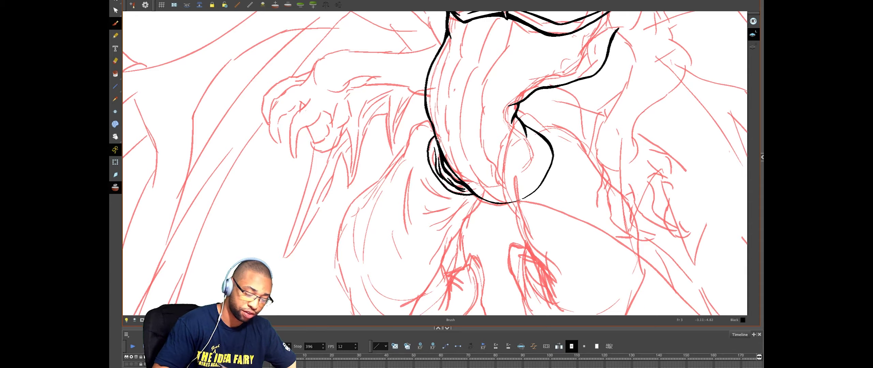
pyautogui.press('d')
pyautogui.moveTo(431, 148)
pyautogui.mouseDown()
pyautogui.moveTo(432, 160)
pyautogui.moveTo(433, 139)
pyautogui.mouseUp()
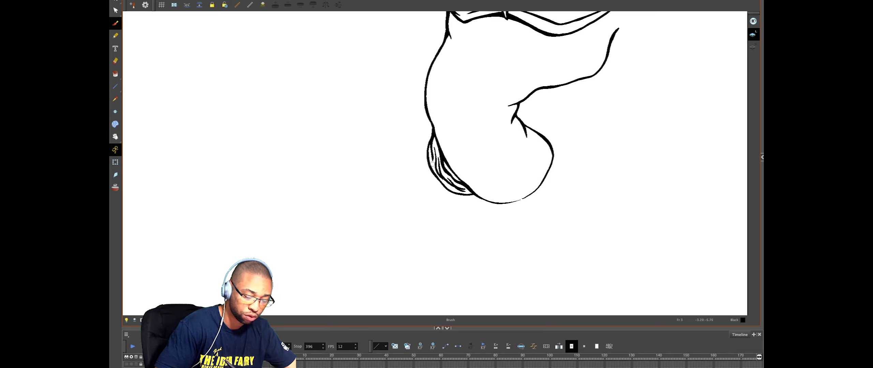
pyautogui.moveTo(450, 190); pyautogui.dragTo(472, 198)
pyautogui.press('super+z')
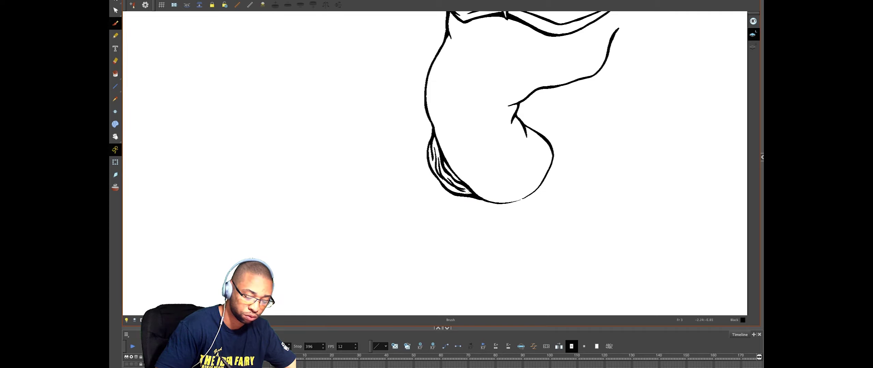
pyautogui.scroll(-3, 446, 137)
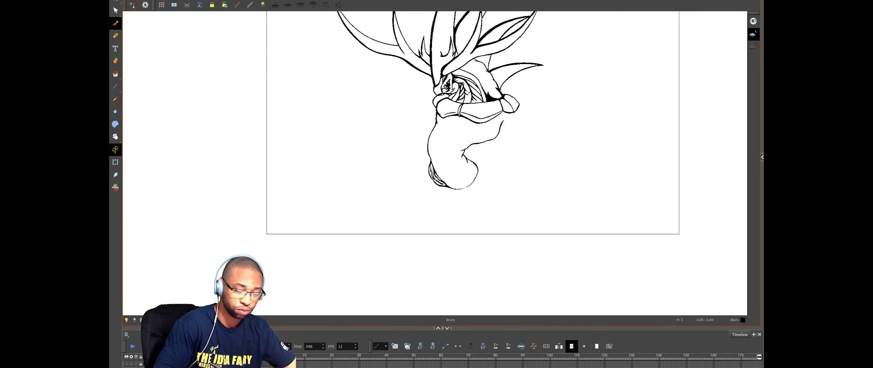
pyautogui.scroll(1, 469, 141)
pyautogui.scroll(2, 469, 141)
# Step: Show the onion skin and ink the left thigh's outline from the hip down the outer side and around the knee's underside
pyautogui.hotkey('alt', 'o')
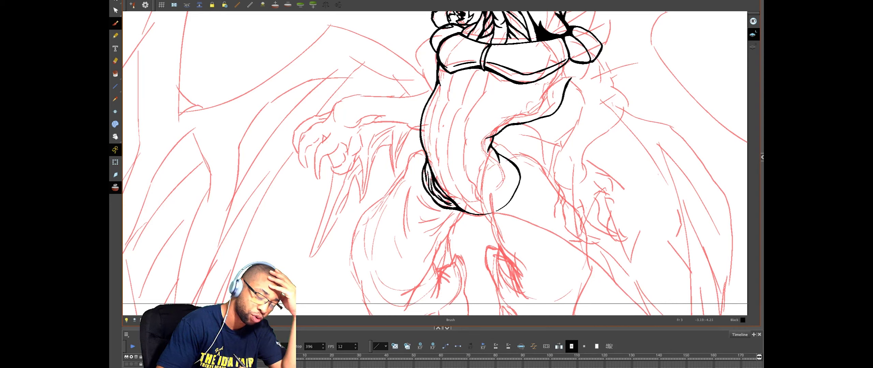
pyautogui.moveTo(417, 152); pyautogui.dragTo(397, 185)
pyautogui.moveTo(462, 171); pyautogui.dragTo(480, 105)
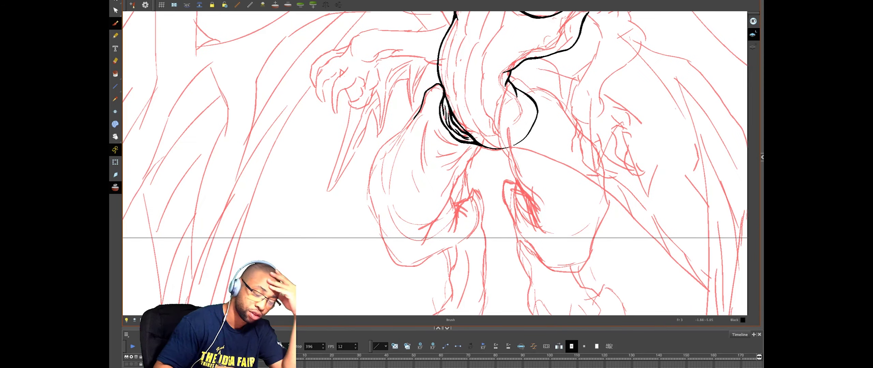
pyautogui.moveTo(419, 113)
pyautogui.mouseDown()
pyautogui.moveTo(374, 158)
pyautogui.moveTo(368, 185)
pyautogui.moveTo(384, 246)
pyautogui.mouseUp()
pyautogui.moveTo(378, 211); pyautogui.dragTo(395, 263)
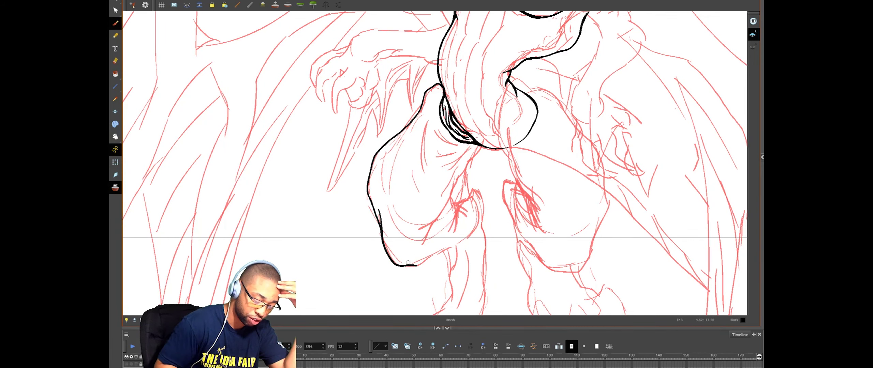
pyautogui.moveTo(417, 266)
pyautogui.mouseDown()
pyautogui.moveTo(477, 223)
pyautogui.moveTo(475, 189)
pyautogui.moveTo(469, 235)
pyautogui.mouseUp()
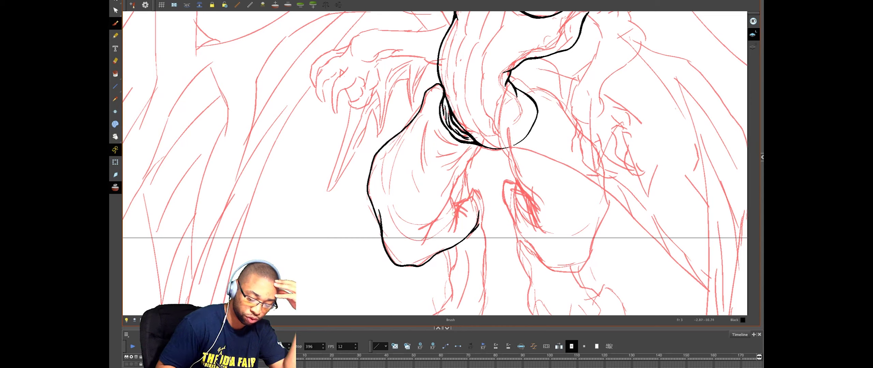
# Step: Ink the left thigh's inner contour from the lower belly to the knee and thicken its upper part, undoing the last lower stroke
pyautogui.moveTo(422, 245); pyautogui.dragTo(481, 147)
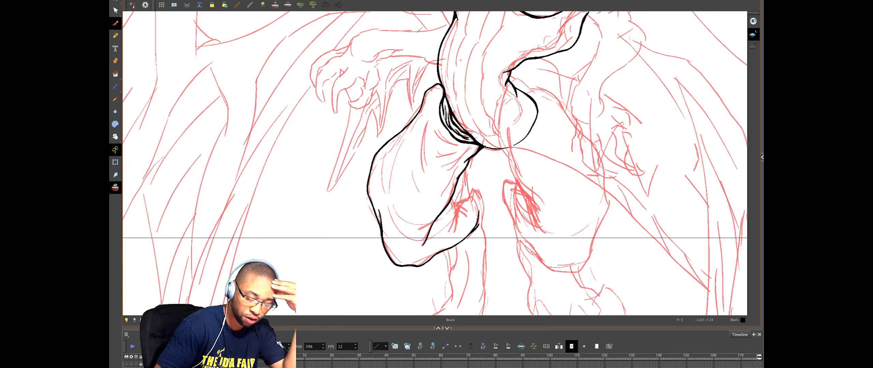
pyautogui.moveTo(479, 150); pyautogui.dragTo(485, 147)
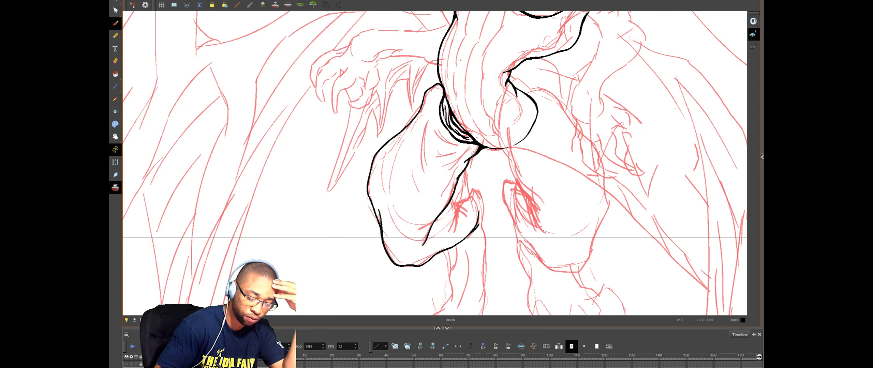
pyautogui.moveTo(469, 160); pyautogui.dragTo(463, 173)
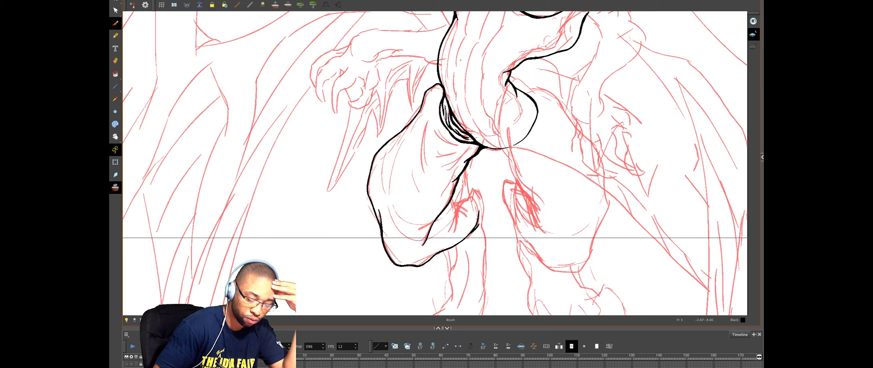
pyautogui.moveTo(433, 224); pyautogui.dragTo(420, 250)
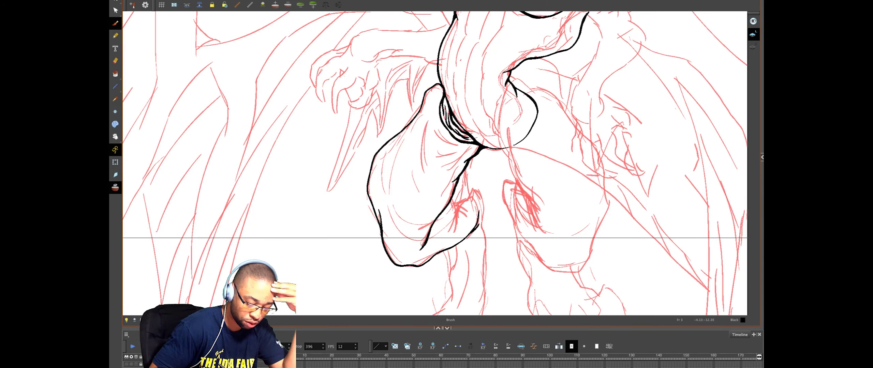
pyautogui.hotkey('ctrl', 'z')
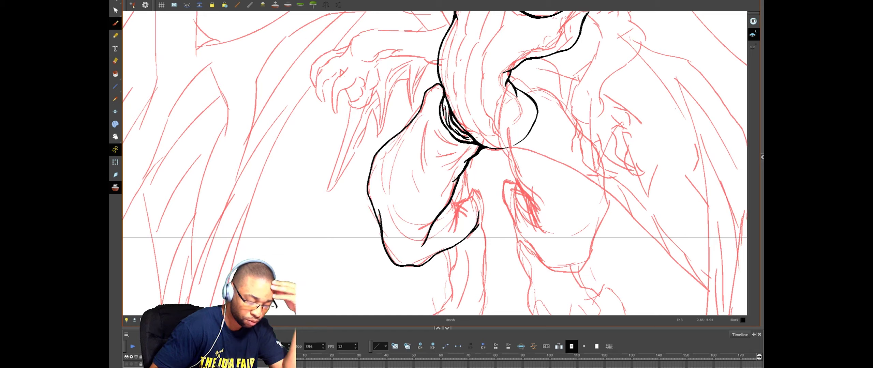
# Step: Hide the onion skin and review the dragon's line art from the horns down to the left thigh
pyautogui.hotkey('alt', 'o')
pyautogui.moveTo(541, 165); pyautogui.dragTo(521, 221)
pyautogui.press('1')
pyautogui.press('1')
pyautogui.press('1')
pyautogui.press('1')
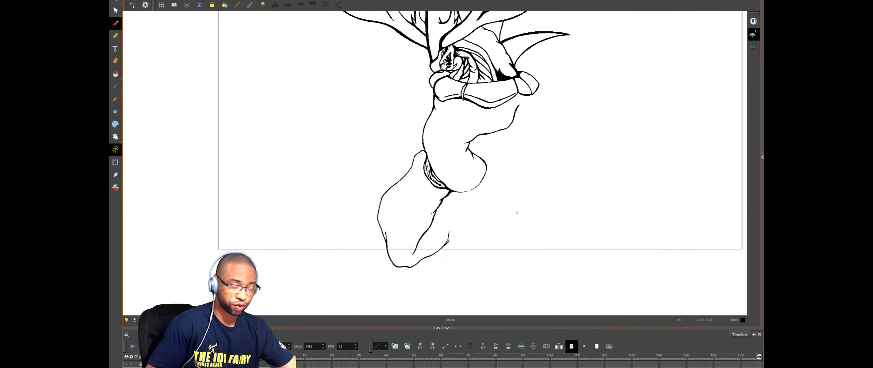
pyautogui.scroll(2, 520, 143)
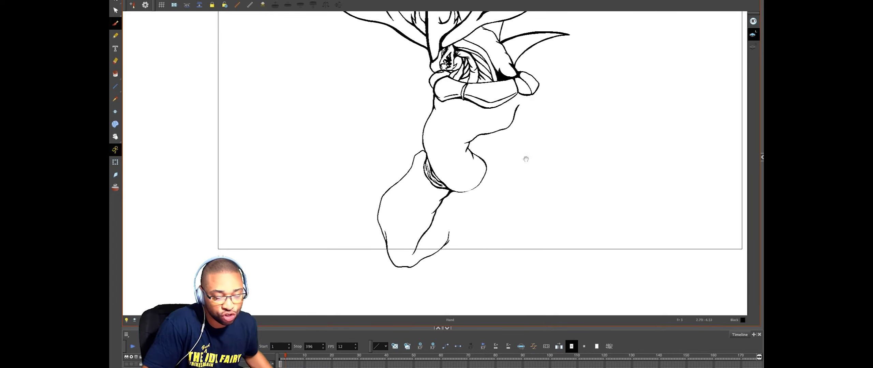
pyautogui.moveTo(524, 152); pyautogui.dragTo(511, 212)
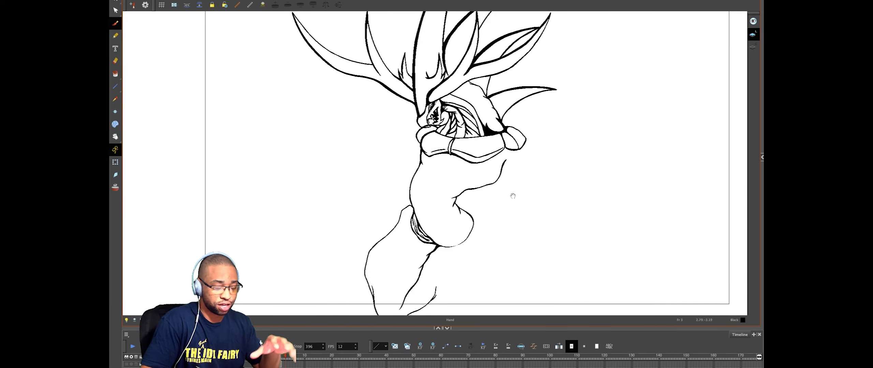
pyautogui.press('space')
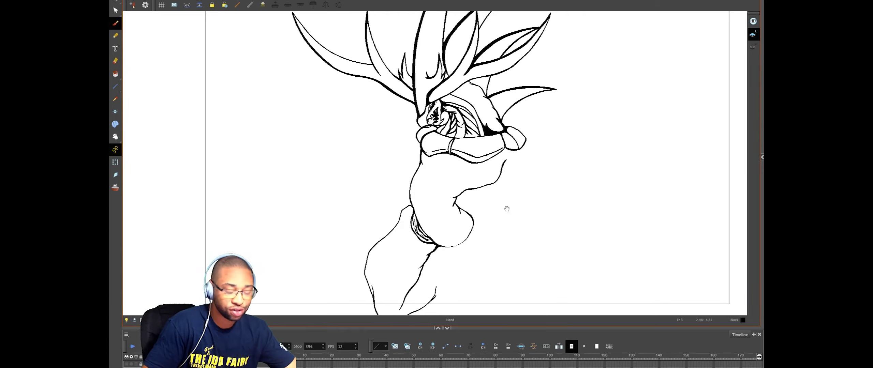
pyautogui.press('space')
pyautogui.moveTo(507, 209); pyautogui.dragTo(517, 170)
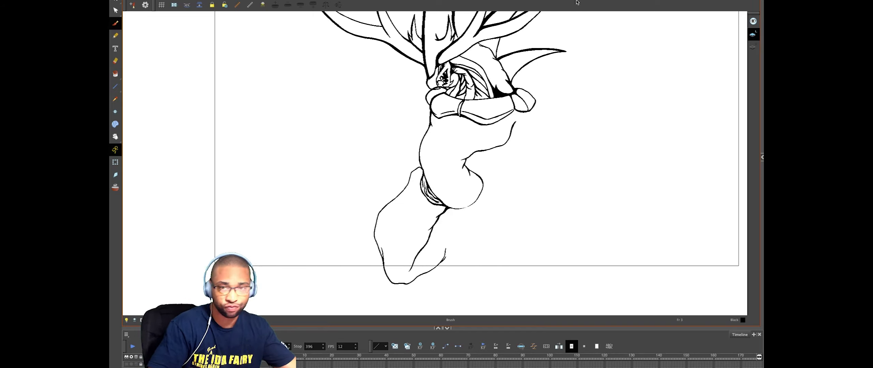
# Step: Show the onion skin and ink a short crease branching off the left thigh's inner contour, thickening it where the lines meet
pyautogui.press('2')
pyautogui.press('space')
pyautogui.moveTo(509, 198); pyautogui.dragTo(562, 91)
pyautogui.hotkey('alt', 'o')
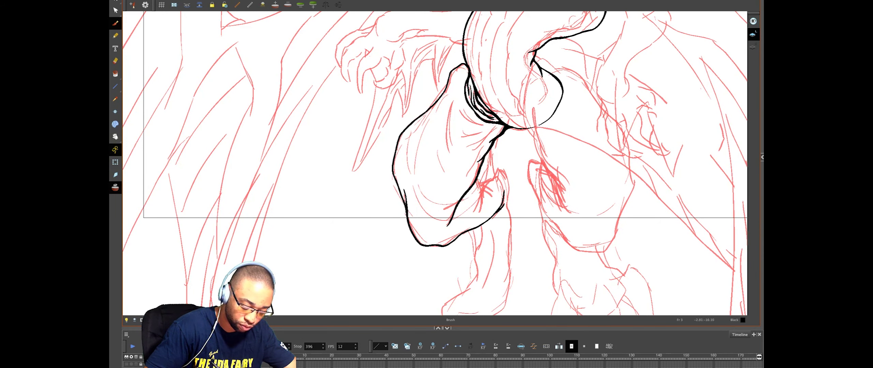
pyautogui.moveTo(476, 178); pyautogui.dragTo(481, 209)
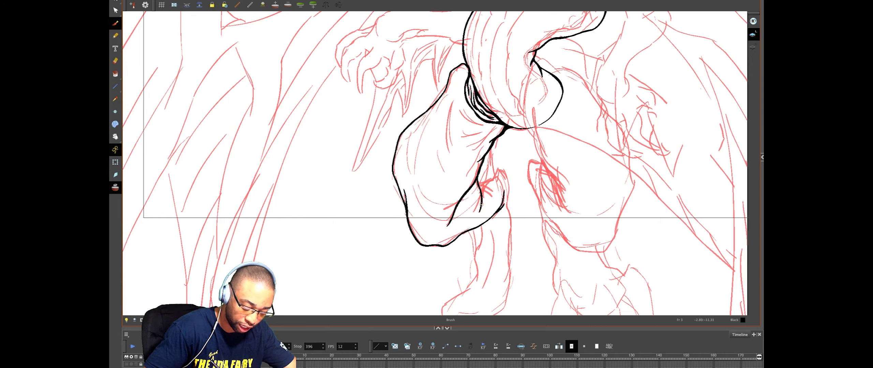
pyautogui.moveTo(481, 196); pyautogui.dragTo(477, 183)
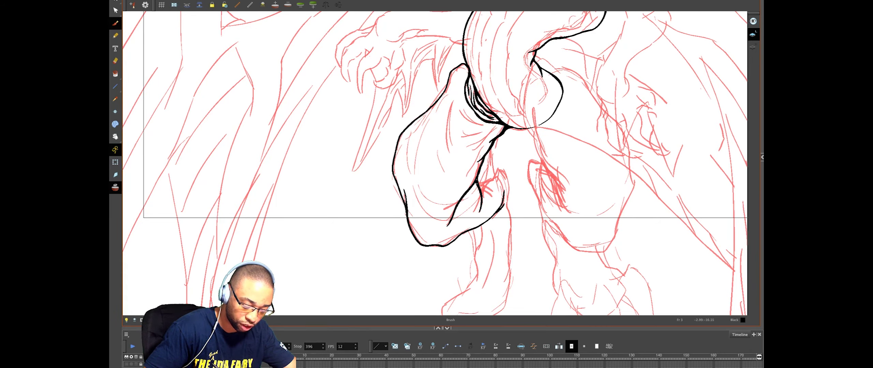
pyautogui.moveTo(480, 194); pyautogui.dragTo(475, 183)
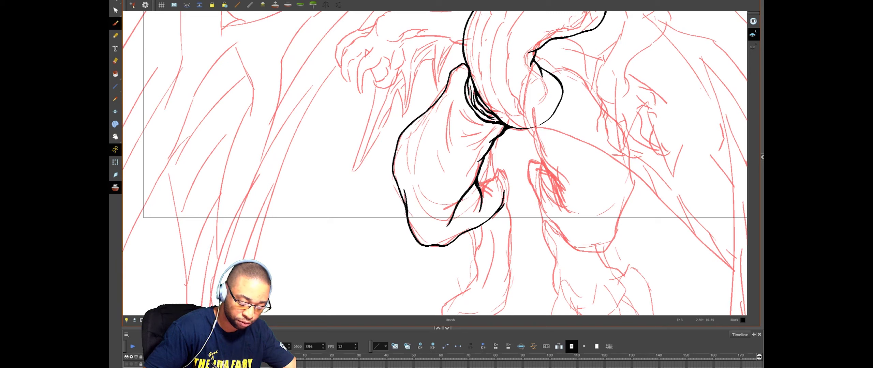
# Step: Ink the rounded bump behind the left knee with a small crease, thicken its top and check it without onion skin
pyautogui.moveTo(481, 188)
pyautogui.mouseDown()
pyautogui.moveTo(499, 167)
pyautogui.moveTo(508, 214)
pyautogui.mouseUp()
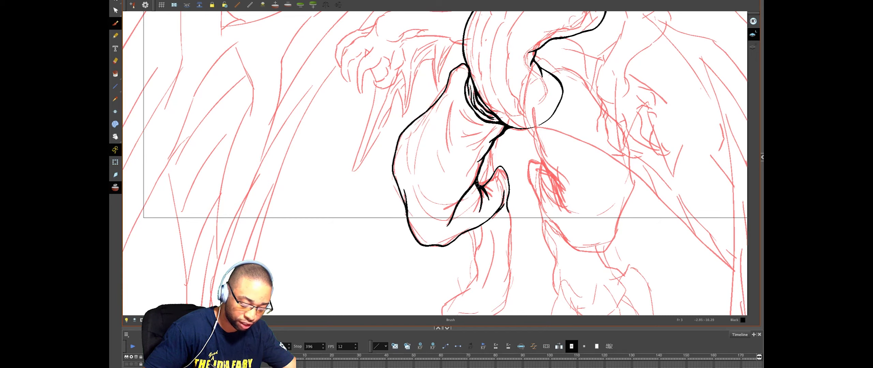
pyautogui.moveTo(485, 185)
pyautogui.mouseDown()
pyautogui.moveTo(501, 164)
pyautogui.moveTo(481, 188)
pyautogui.mouseUp()
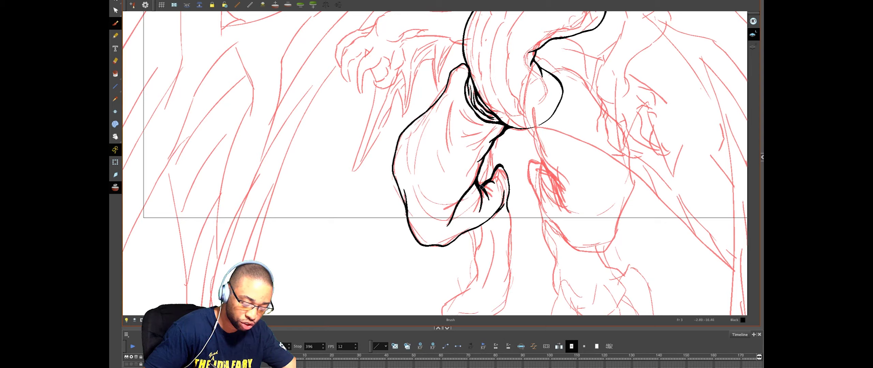
pyautogui.hotkey('alt', 'o')
pyautogui.moveTo(543, 176)
pyautogui.mouseDown()
pyautogui.moveTo(528, 137)
pyautogui.moveTo(534, 161)
pyautogui.moveTo(521, 244)
pyautogui.moveTo(518, 195)
pyautogui.mouseUp()
pyautogui.press('1')
pyautogui.press('1')
pyautogui.press('1')
pyautogui.press('1')
pyautogui.press('2')
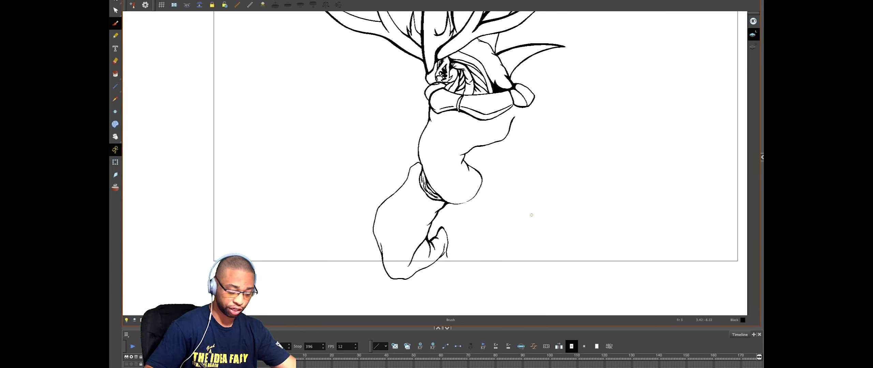
# Step: Show the onion skin, ink both sides of the left lower leg down to the ankle and erase the overlap at the knee
pyautogui.hotkey('alt', 'o')
pyautogui.moveTo(539, 256)
pyautogui.mouseDown()
pyautogui.moveTo(552, 169)
pyautogui.moveTo(508, 150)
pyautogui.mouseUp()
pyautogui.press('2')
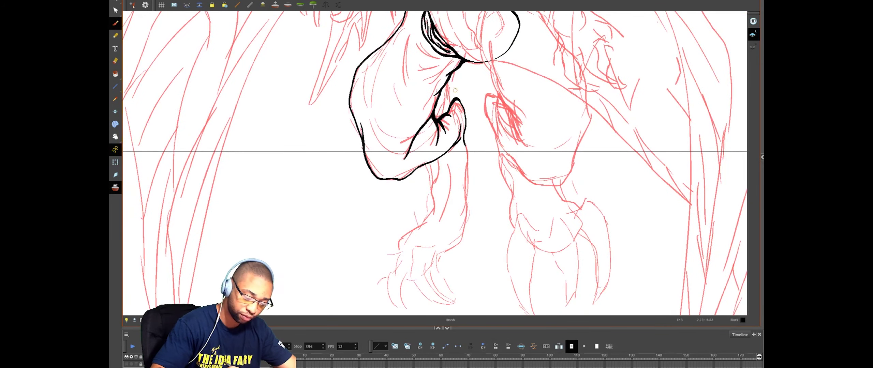
pyautogui.moveTo(464, 107)
pyautogui.mouseDown()
pyautogui.moveTo(464, 202)
pyautogui.moveTo(442, 256)
pyautogui.mouseUp()
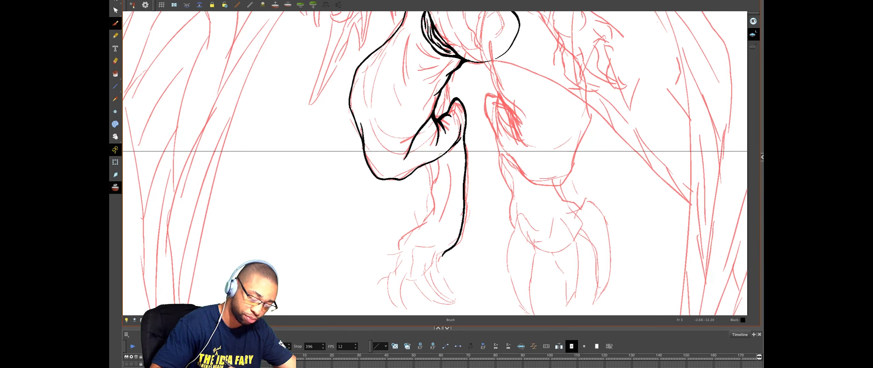
pyautogui.moveTo(441, 151)
pyautogui.mouseDown()
pyautogui.moveTo(436, 202)
pyautogui.moveTo(410, 232)
pyautogui.mouseUp()
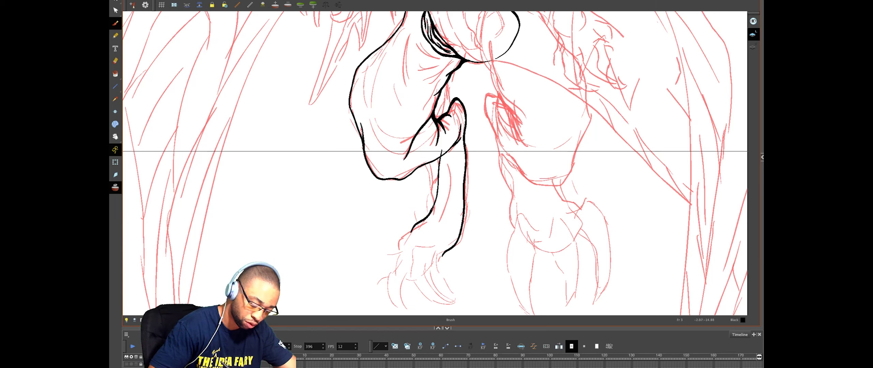
pyautogui.moveTo(438, 183); pyautogui.dragTo(444, 144)
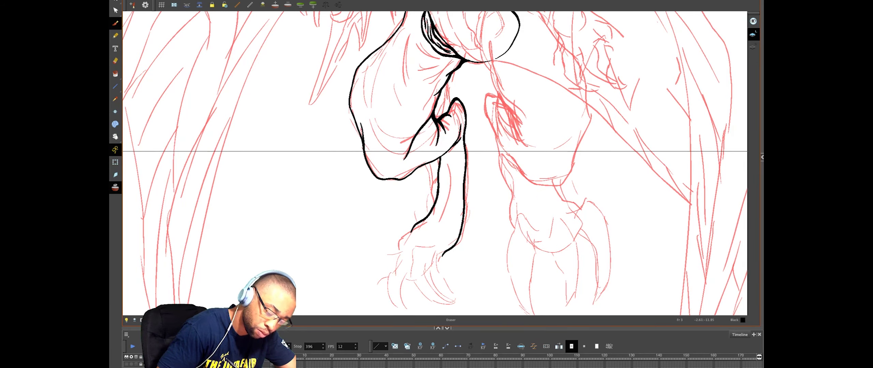
pyautogui.hotkey('alt', 'e')
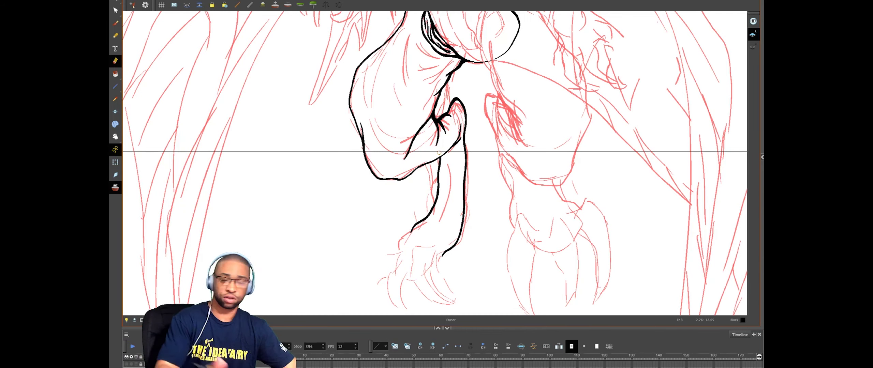
pyautogui.hotkey('alt', 'b')
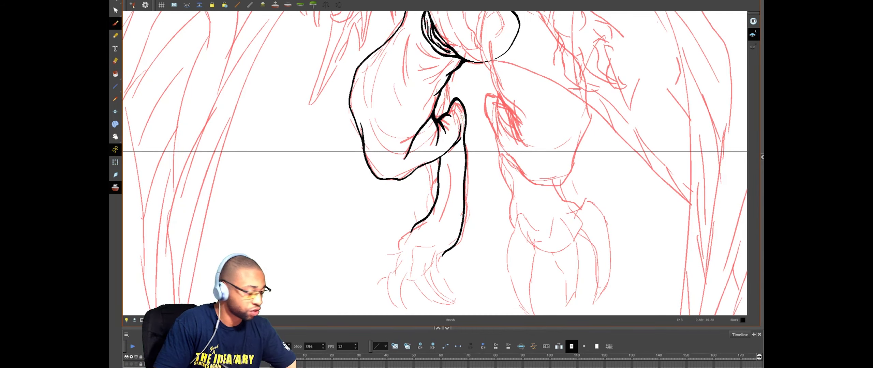
# Step: Hide the onion skin and thicken the left thigh's outer outline from the hip down around the knee
pyautogui.hotkey('alt', 'o')
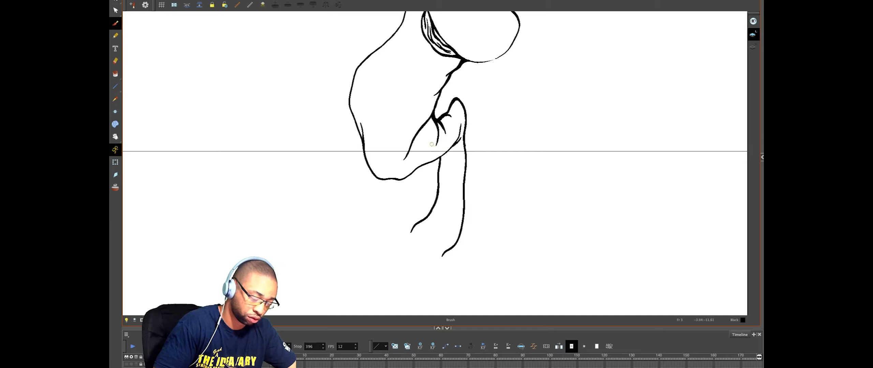
pyautogui.moveTo(444, 135)
pyautogui.mouseDown()
pyautogui.moveTo(459, 209)
pyautogui.moveTo(481, 235)
pyautogui.moveTo(483, 265)
pyautogui.moveTo(484, 255)
pyautogui.mouseUp()
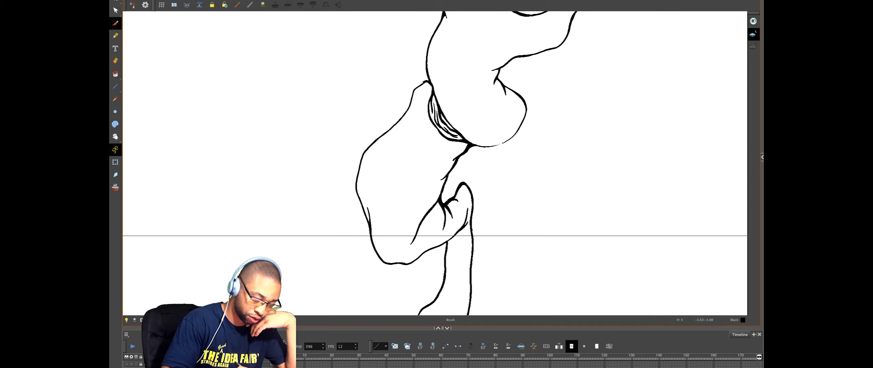
pyautogui.moveTo(414, 88); pyautogui.dragTo(411, 101)
pyautogui.moveTo(396, 125)
pyautogui.mouseDown()
pyautogui.moveTo(362, 157)
pyautogui.moveTo(357, 176)
pyautogui.moveTo(355, 197)
pyautogui.moveTo(382, 261)
pyautogui.moveTo(418, 259)
pyautogui.moveTo(459, 232)
pyautogui.mouseUp()
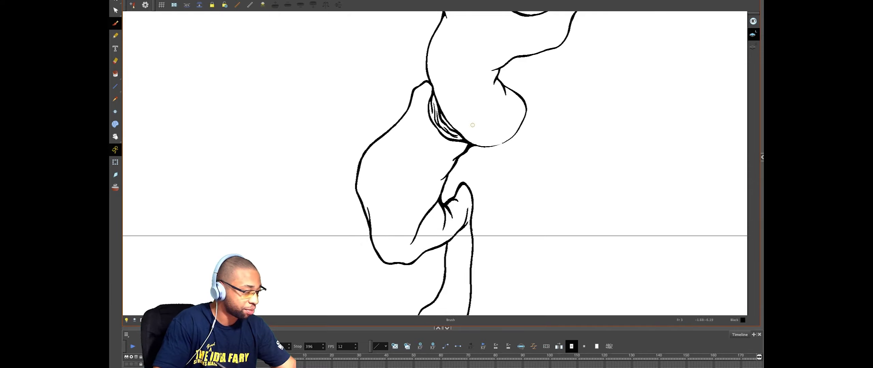
# Step: Show the onion skin and ink the left foot's front toe from knuckle to claw tip, undoing the first toe strokes
pyautogui.scroll(-5, 516, 133)
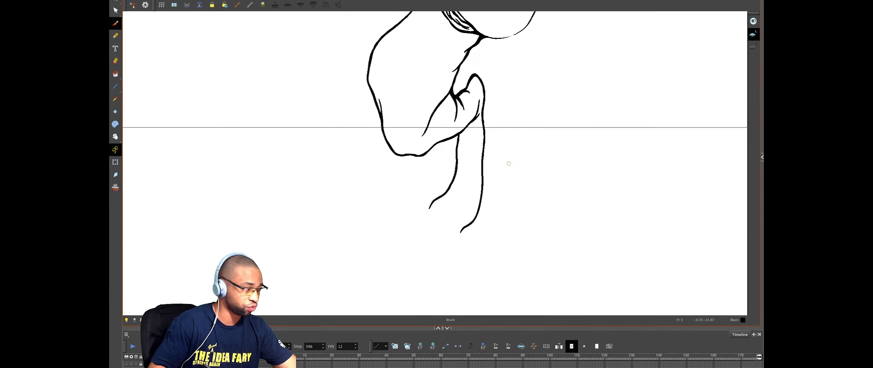
pyautogui.scroll(-5, 507, 163)
pyautogui.hotkey('alt', 'o')
pyautogui.press('2')
pyautogui.press('2')
pyautogui.press('2')
pyautogui.press('2')
pyautogui.moveTo(506, 246); pyautogui.dragTo(527, 70)
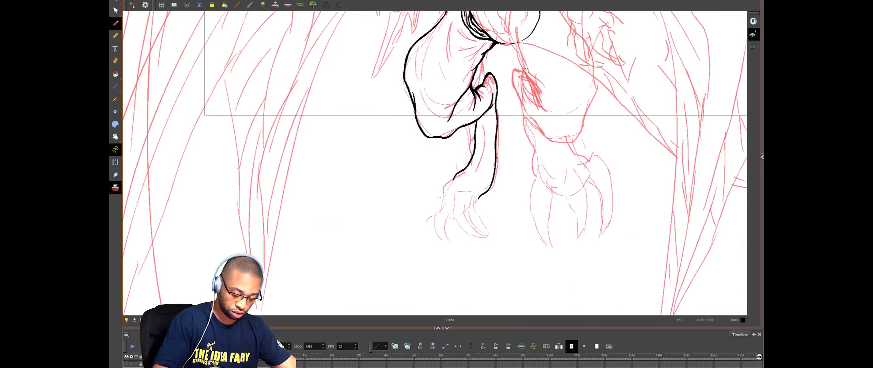
pyautogui.moveTo(472, 193)
pyautogui.mouseDown()
pyautogui.moveTo(455, 185)
pyautogui.moveTo(452, 221)
pyautogui.moveTo(467, 232)
pyautogui.mouseUp()
pyautogui.hotkey('ctrl', 'z')
pyautogui.hotkey('ctrl', 'z')
pyautogui.moveTo(456, 186)
pyautogui.mouseDown()
pyautogui.moveTo(451, 216)
pyautogui.moveTo(486, 239)
pyautogui.moveTo(414, 167)
pyautogui.mouseUp()
pyautogui.press('2')
pyautogui.press('2')
pyautogui.press('2')
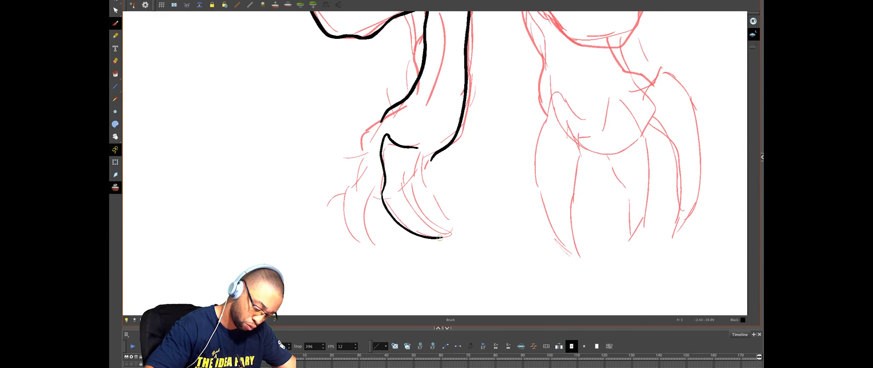
# Step: Ink the claw's inner curve and the knuckle crease, joining the toe to the ankle line and erasing the stray knuckle end
pyautogui.moveTo(448, 236); pyautogui.dragTo(412, 199)
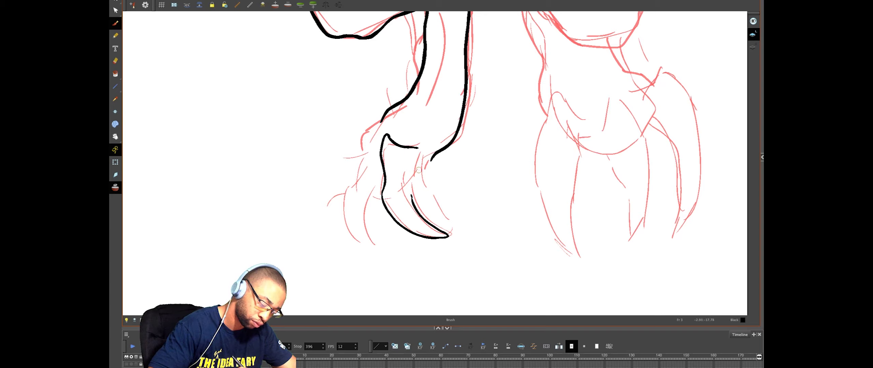
pyautogui.moveTo(418, 172); pyautogui.dragTo(405, 180)
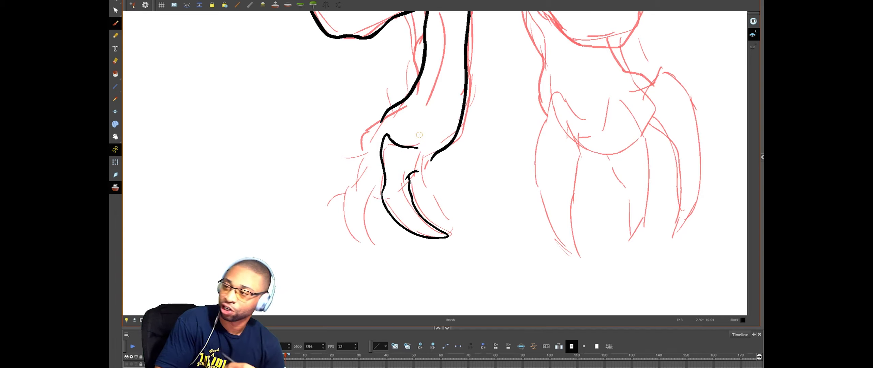
pyautogui.moveTo(408, 146); pyautogui.dragTo(410, 137)
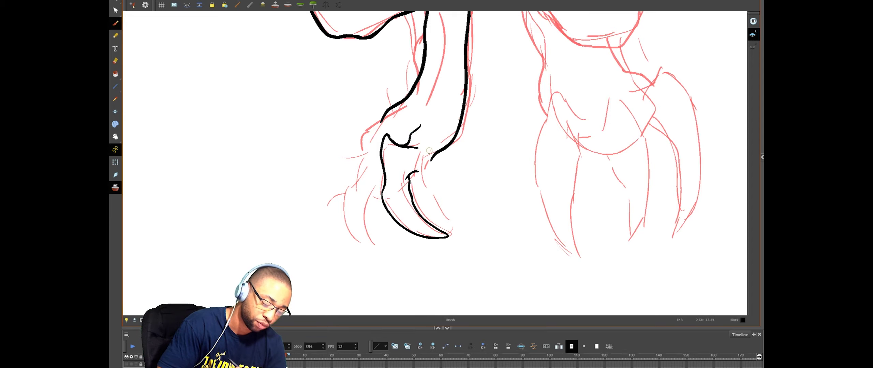
pyautogui.moveTo(433, 154); pyautogui.dragTo(422, 173)
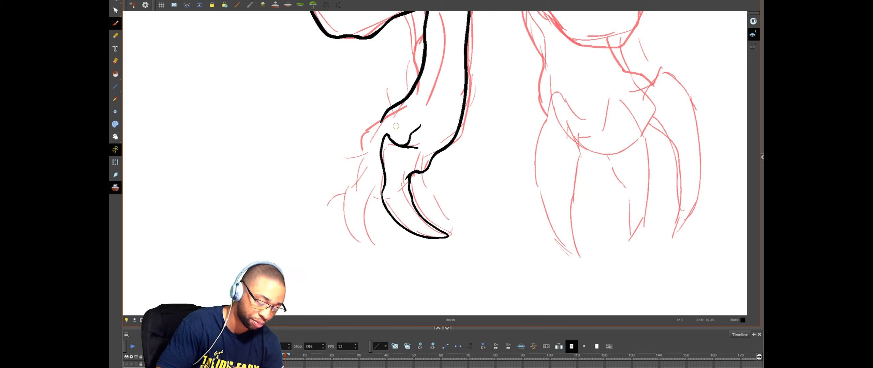
pyautogui.moveTo(422, 147); pyautogui.dragTo(405, 150)
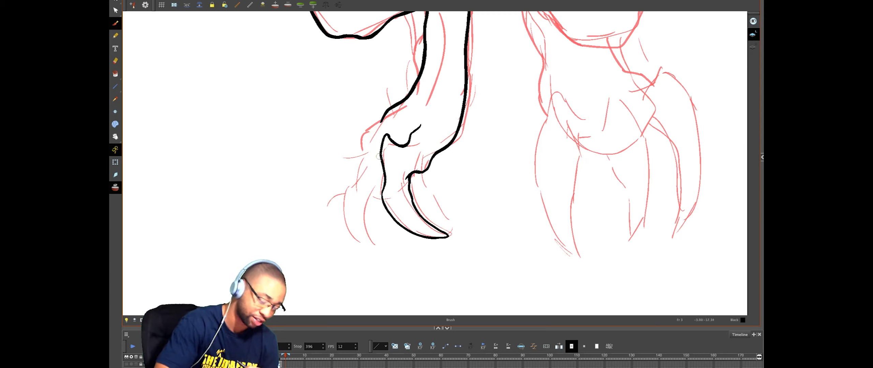
# Step: Add short crease lines along the toe and at the claw's base, erasing the crossed crease below the knuckle and redrawing it
pyautogui.moveTo(383, 156); pyautogui.dragTo(395, 167)
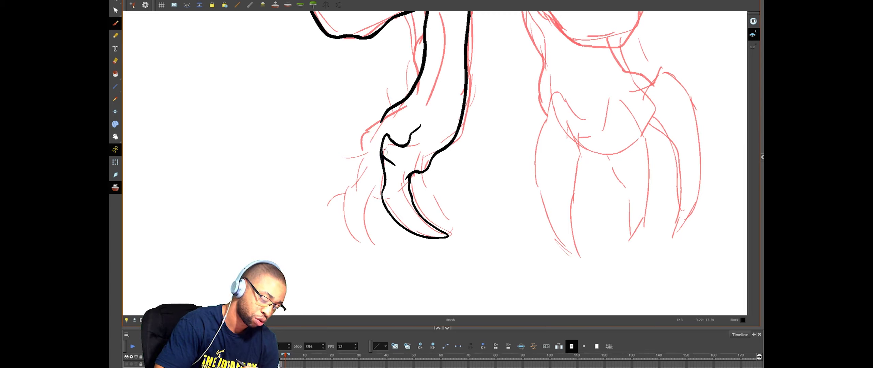
pyautogui.moveTo(382, 192); pyautogui.dragTo(397, 188)
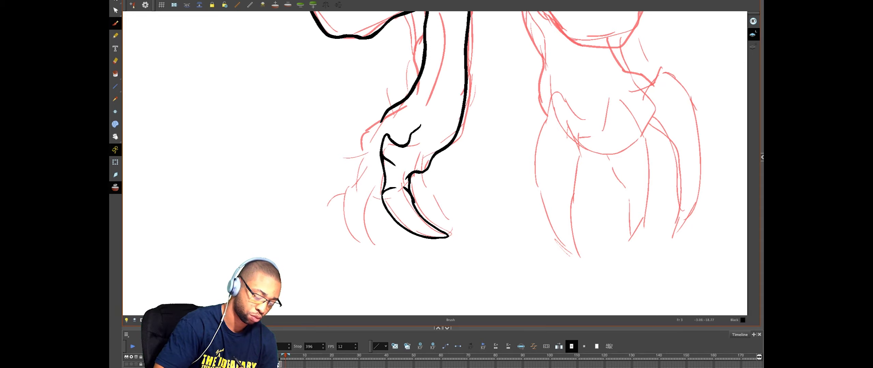
pyautogui.moveTo(405, 169); pyautogui.dragTo(418, 171)
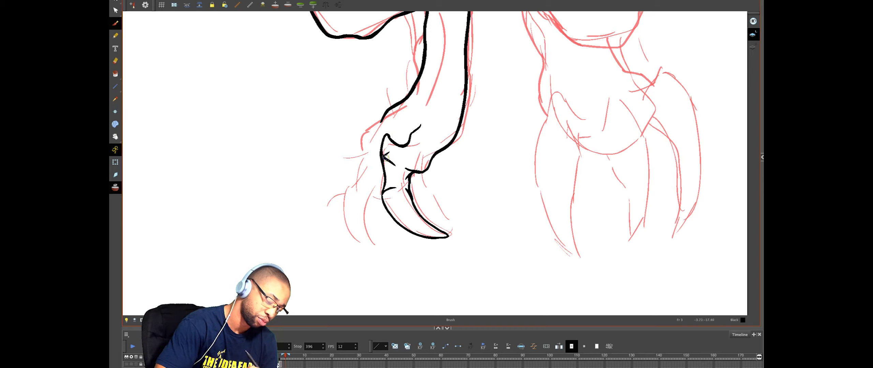
pyautogui.moveTo(384, 155); pyautogui.dragTo(394, 165)
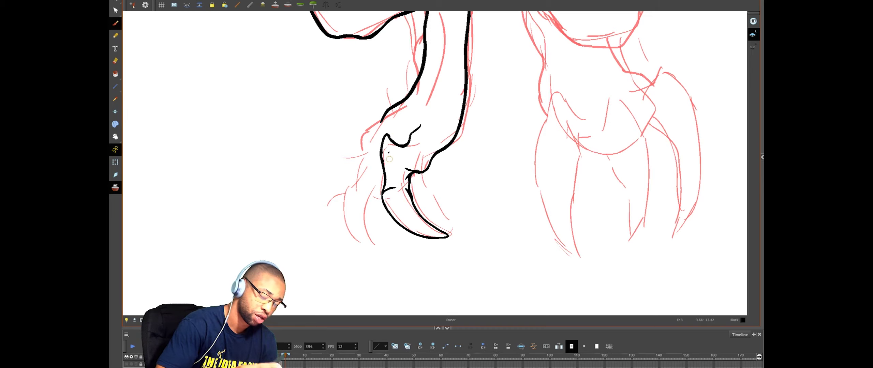
pyautogui.hotkey('alt', 'b')
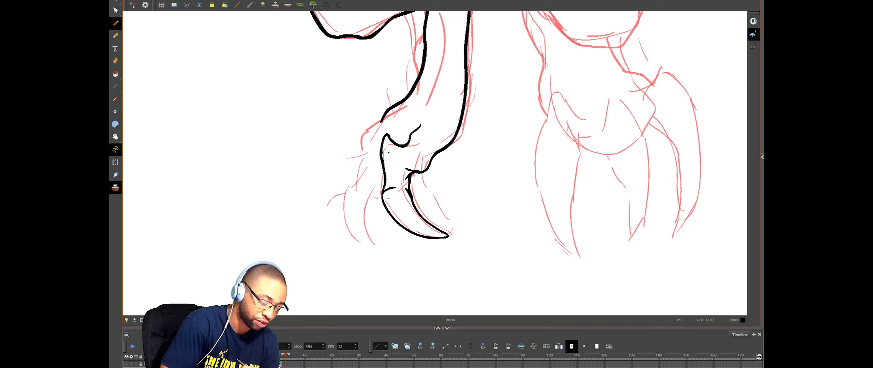
pyautogui.moveTo(389, 152); pyautogui.dragTo(383, 167)
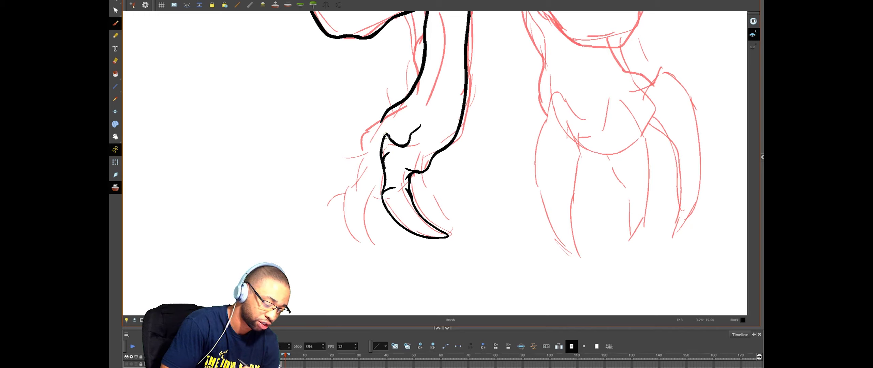
# Step: Thicken the front toe's outer outline between the knuckle and the claw base, undoing the extra mark near the claw
pyautogui.moveTo(383, 156); pyautogui.dragTo(387, 184)
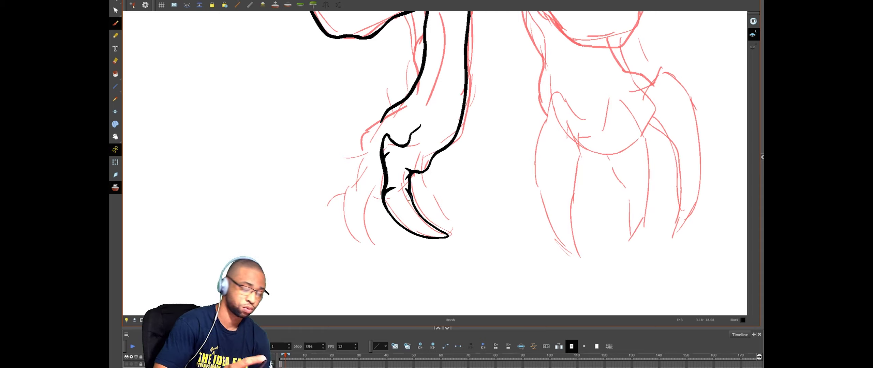
pyautogui.moveTo(405, 176); pyautogui.dragTo(404, 185)
pyautogui.press('super+z')
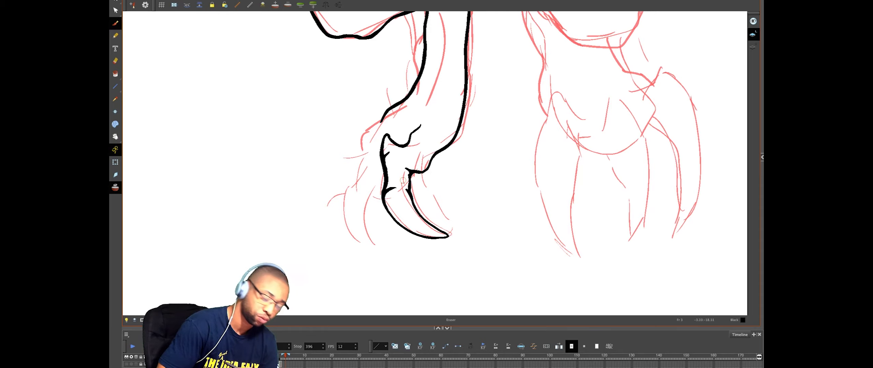
# Step: Ink the second toe behind the front one from knuckle to claw tip, including the claw's inner curve and base crease
pyautogui.hotkey('alt', 'e')
pyautogui.press('1')
pyautogui.press('1')
pyautogui.press('1')
pyautogui.press('1')
pyautogui.moveTo(468, 163)
pyautogui.mouseDown()
pyautogui.moveTo(467, 250)
pyautogui.moveTo(512, 125)
pyautogui.mouseUp()
pyautogui.press('2')
pyautogui.press('2')
pyautogui.press('2')
pyautogui.press('2')
pyautogui.moveTo(453, 191)
pyautogui.mouseDown()
pyautogui.moveTo(418, 207)
pyautogui.moveTo(412, 238)
pyautogui.moveTo(434, 276)
pyautogui.mouseUp()
pyautogui.hotkey('ctrl', 'z')
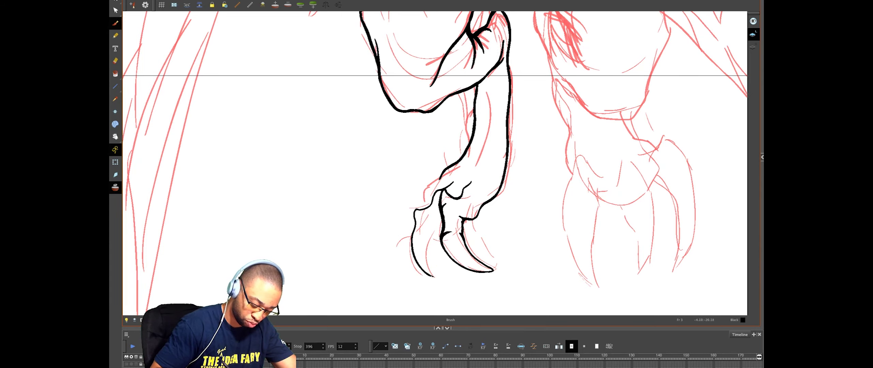
pyautogui.moveTo(435, 277); pyautogui.dragTo(429, 239)
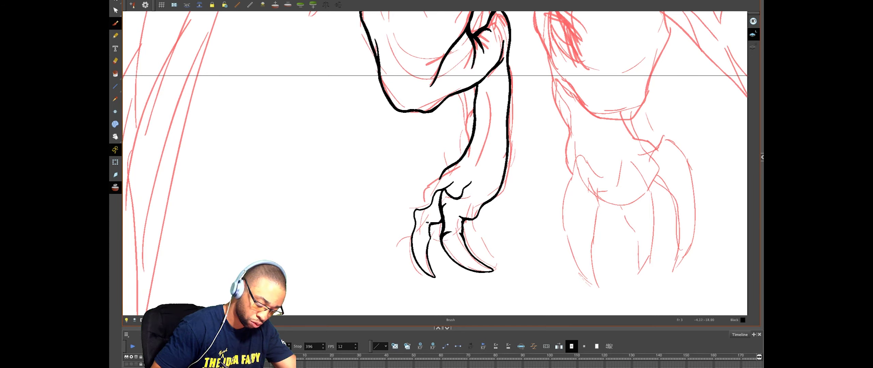
pyautogui.moveTo(434, 222); pyautogui.dragTo(426, 224)
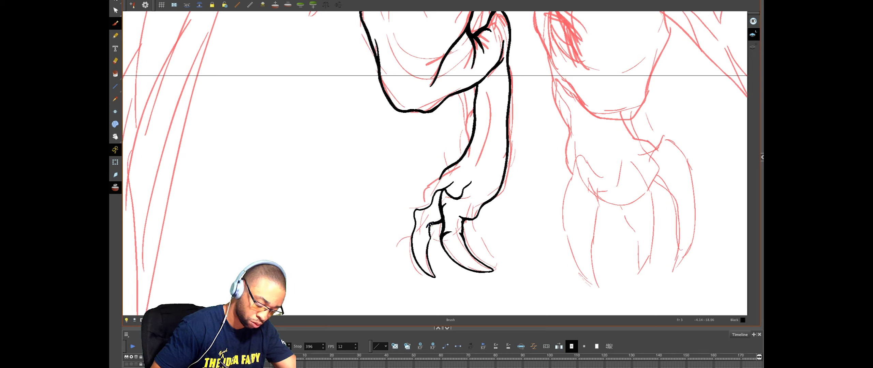
# Step: Thicken the second toe's claw and knuckle outline and add short crease lines above both knuckles
pyautogui.moveTo(427, 262)
pyautogui.mouseDown()
pyautogui.moveTo(435, 277)
pyautogui.moveTo(415, 259)
pyautogui.moveTo(411, 236)
pyautogui.mouseUp()
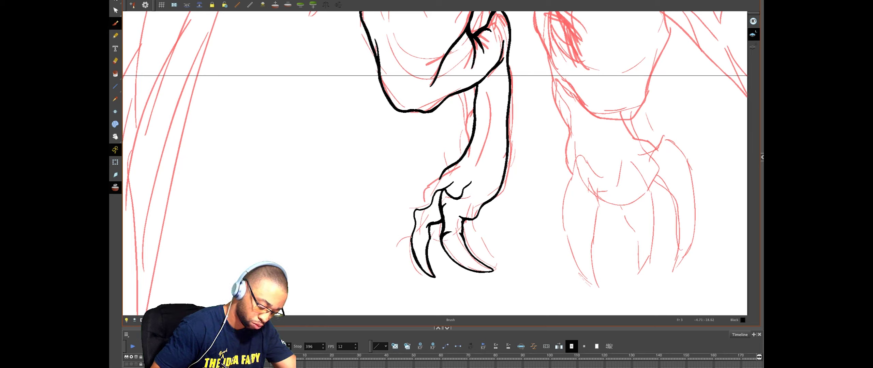
pyautogui.moveTo(414, 211); pyautogui.dragTo(453, 181)
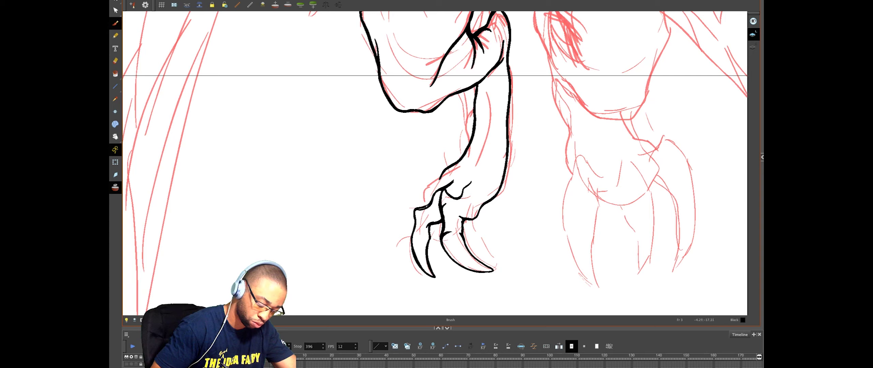
pyautogui.moveTo(426, 206); pyautogui.dragTo(416, 208)
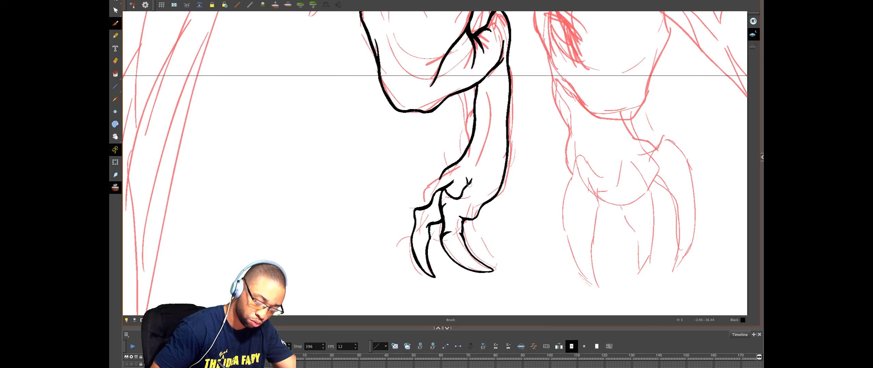
pyautogui.moveTo(452, 177)
pyautogui.mouseDown()
pyautogui.moveTo(447, 185)
pyautogui.moveTo(453, 182)
pyautogui.mouseUp()
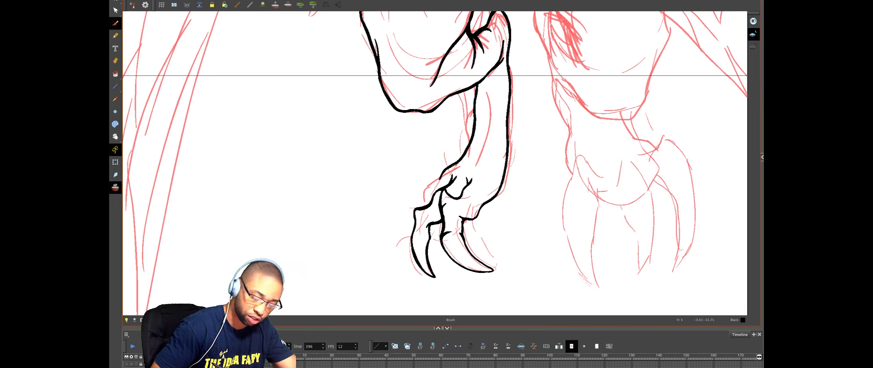
# Step: Ink the third toe's outer outline from the ankle over the knuckle down to the claw tip
pyautogui.scroll(-4, 449, 184)
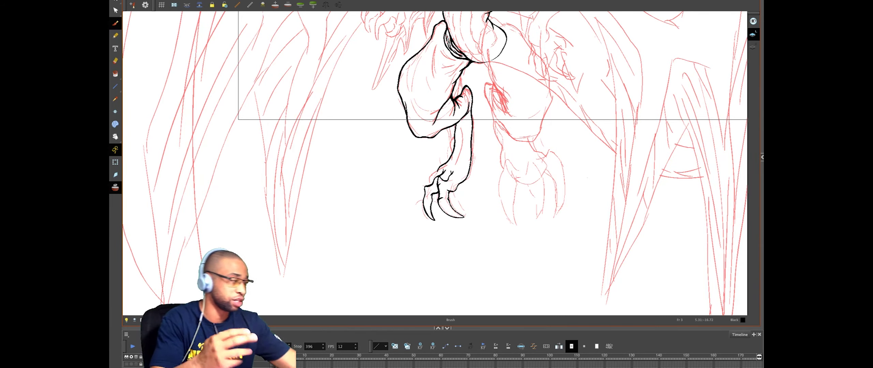
pyautogui.scroll(5, 443, 142)
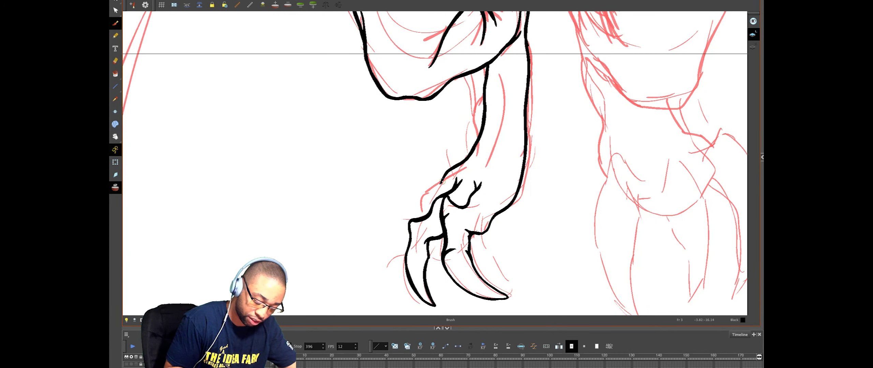
pyautogui.moveTo(440, 183)
pyautogui.mouseDown()
pyautogui.moveTo(417, 198)
pyautogui.moveTo(400, 183)
pyautogui.moveTo(421, 192)
pyautogui.moveTo(399, 190)
pyautogui.moveTo(381, 231)
pyautogui.moveTo(382, 261)
pyautogui.moveTo(415, 289)
pyautogui.mouseUp()
pyautogui.hotkey('ctrl', 'z')
pyautogui.moveTo(400, 245); pyautogui.dragTo(407, 270)
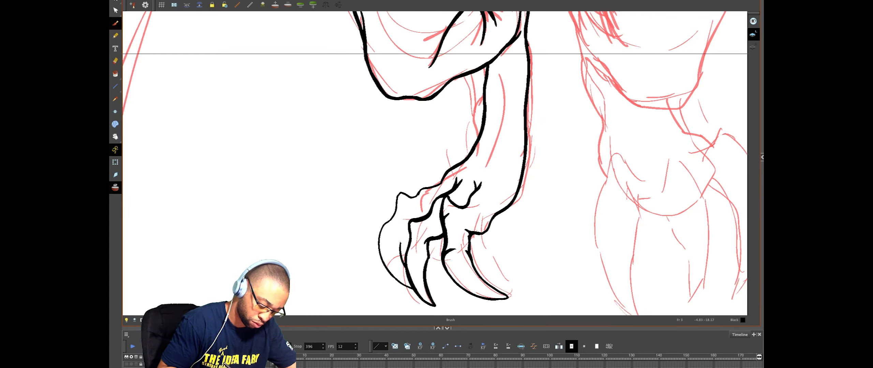
pyautogui.moveTo(404, 231); pyautogui.dragTo(409, 229)
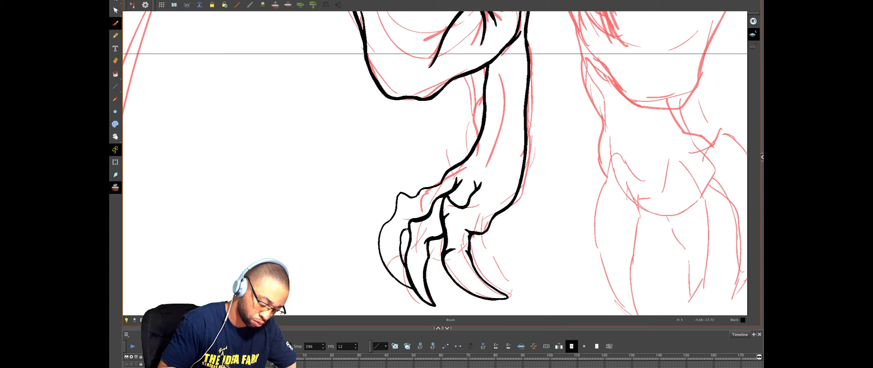
pyautogui.moveTo(401, 261); pyautogui.dragTo(406, 269)
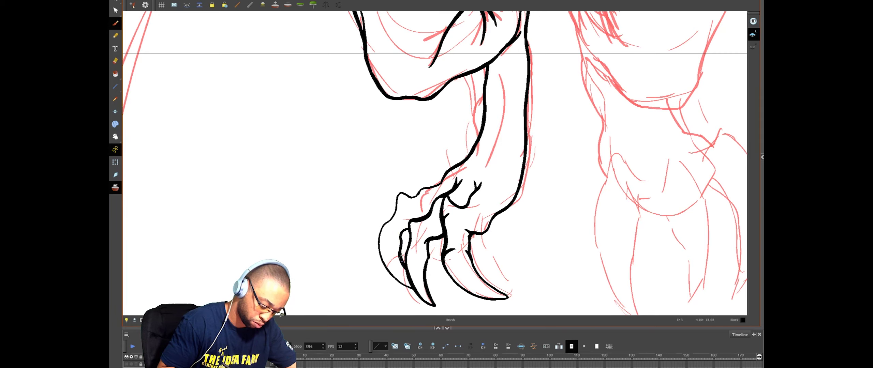
pyautogui.hotkey('ctrl', 'z')
pyautogui.hotkey('ctrl', 'z')
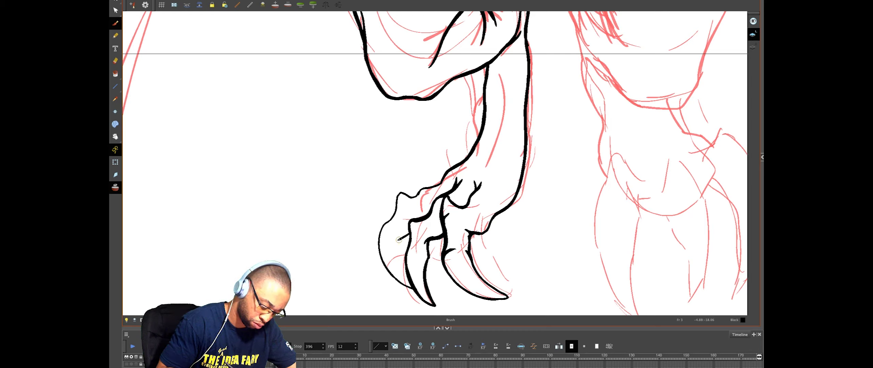
pyautogui.moveTo(397, 240); pyautogui.dragTo(405, 278)
pyautogui.hotkey('ctrl', 'z')
pyautogui.hotkey('ctrl', 'z')
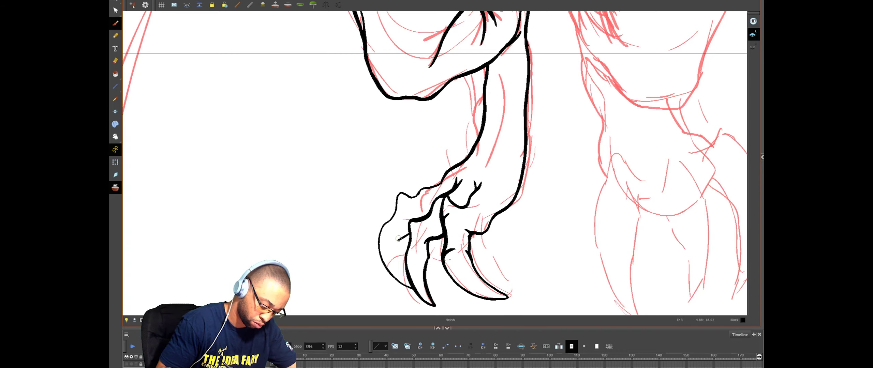
# Step: Ink the third claw's inner curve up to the second toe's knuckle, and delete and redraw the claw's outer curve
pyautogui.moveTo(402, 248)
pyautogui.mouseDown()
pyautogui.moveTo(405, 267)
pyautogui.moveTo(402, 252)
pyautogui.mouseUp()
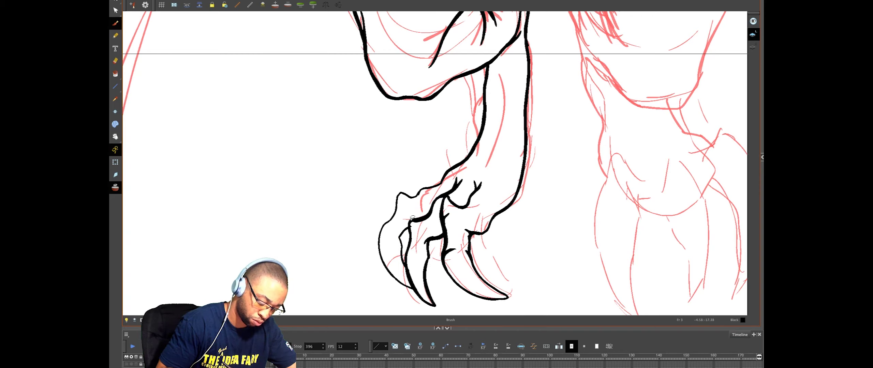
pyautogui.moveTo(401, 239); pyautogui.dragTo(412, 226)
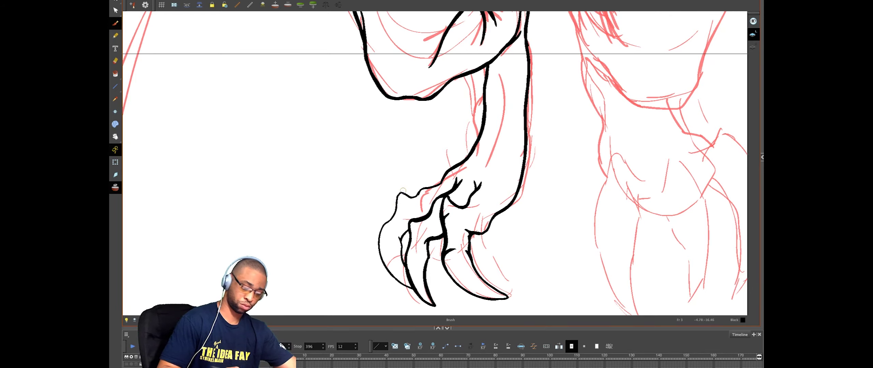
pyautogui.hotkey('alt', 's')
pyautogui.click(391, 238)
pyautogui.press('Delete')
pyautogui.hotkey('alt', 'b')
pyautogui.moveTo(390, 220)
pyautogui.mouseDown()
pyautogui.moveTo(382, 226)
pyautogui.moveTo(387, 264)
pyautogui.mouseUp()
pyautogui.hotkey('ctrl', 'z')
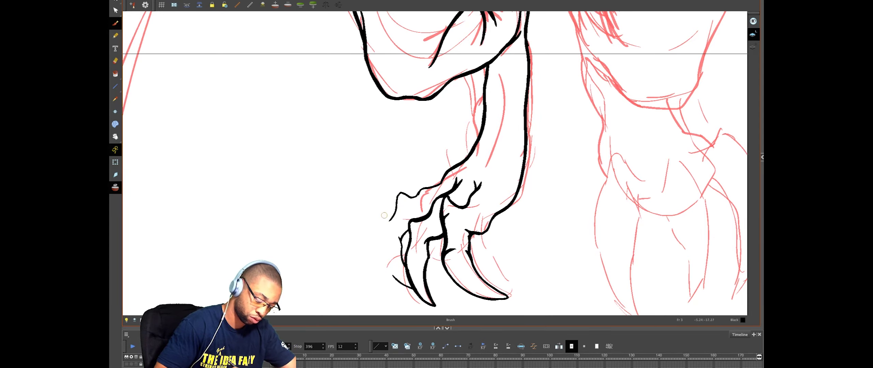
pyautogui.moveTo(384, 224)
pyautogui.mouseDown()
pyautogui.moveTo(379, 247)
pyautogui.moveTo(404, 282)
pyautogui.mouseUp()
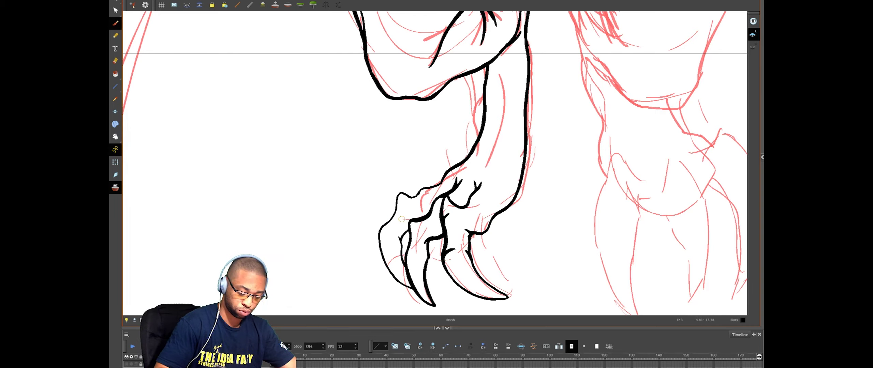
# Step: Delete the line over the third toe's knuckle, redraw it as a sharper bump and thicken the toe's outer outline
pyautogui.hotkey('alt', 's')
pyautogui.click(408, 197)
pyautogui.press('Delete')
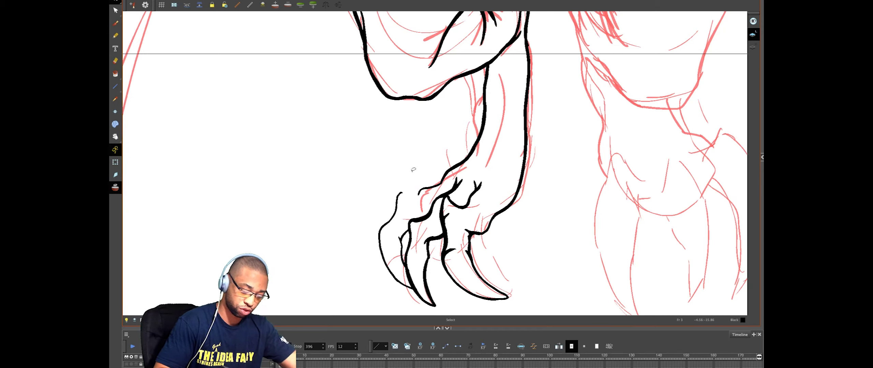
pyautogui.hotkey('alt', 'b')
pyautogui.moveTo(403, 192)
pyautogui.mouseDown()
pyautogui.moveTo(413, 201)
pyautogui.moveTo(418, 193)
pyautogui.mouseUp()
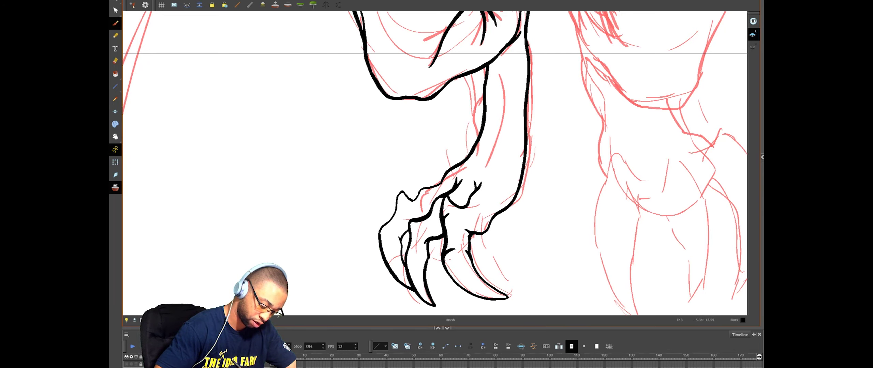
pyautogui.moveTo(382, 226); pyautogui.dragTo(398, 207)
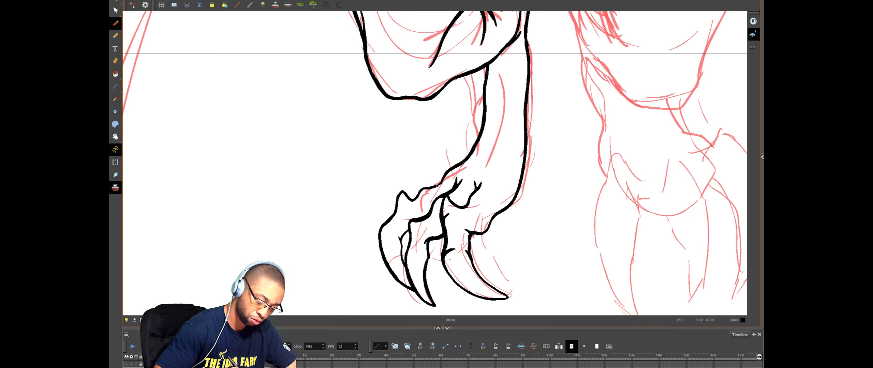
# Step: Erase the rough crease marks on the front toe and third claw, and ink a new short crease at the third claw's base
pyautogui.moveTo(397, 234); pyautogui.dragTo(401, 250)
pyautogui.press('super+z')
pyautogui.moveTo(398, 234); pyautogui.dragTo(399, 249)
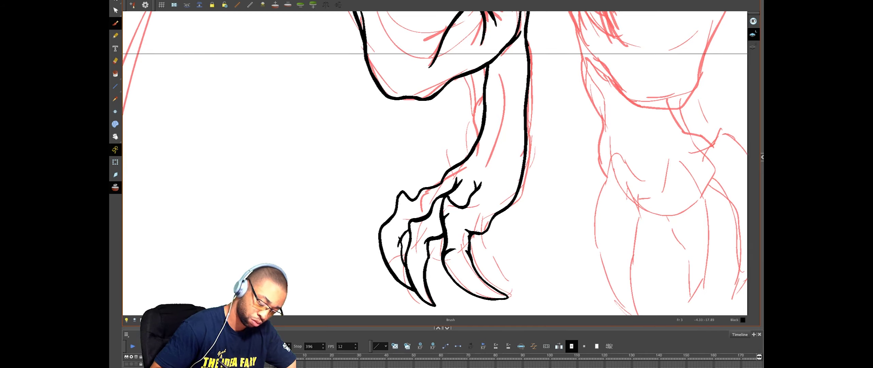
pyautogui.hotkey('alt', 'e')
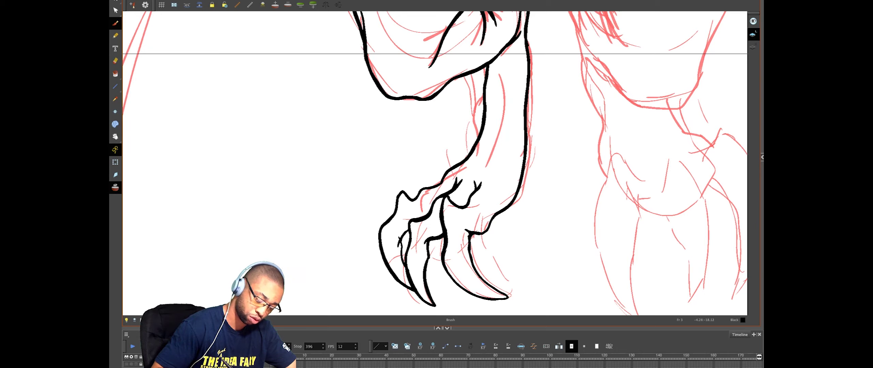
pyautogui.hotkey('alt', 'b')
pyautogui.hotkey('alt', 'e')
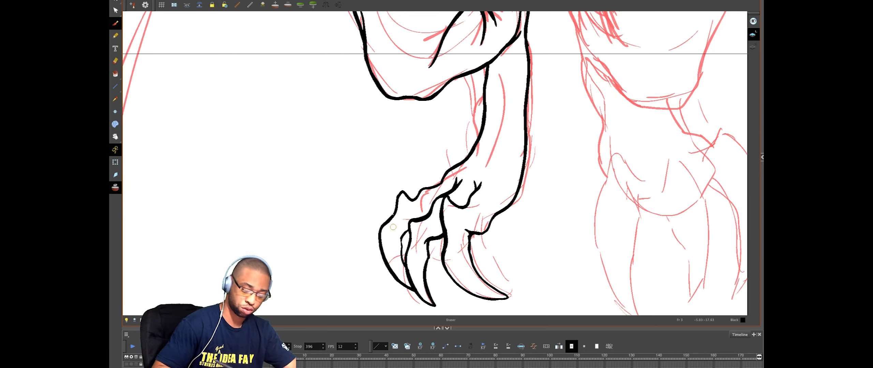
pyautogui.hotkey('alt', 'b')
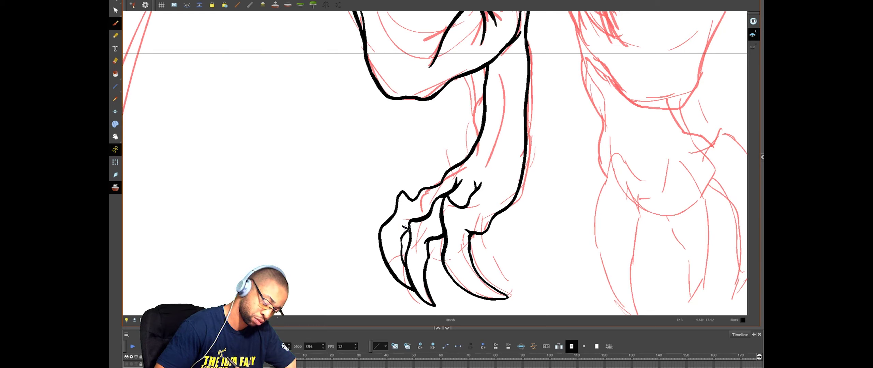
pyautogui.moveTo(406, 228); pyautogui.dragTo(404, 232)
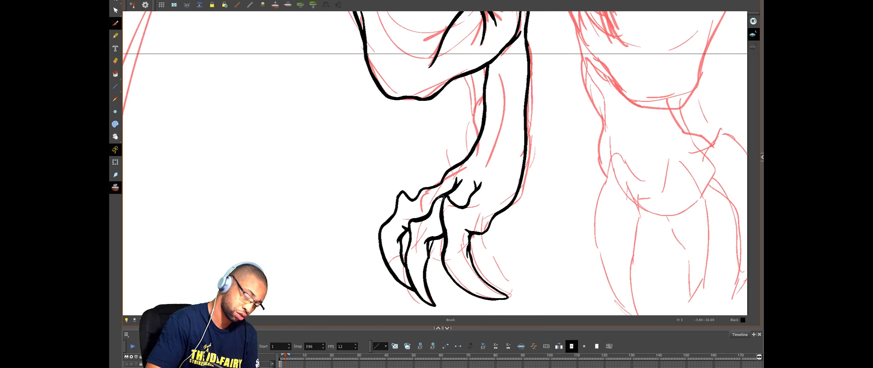
# Step: Erase the upper inner curve of the second claw and redraw it with a new line across the claw's base
pyautogui.press('e')
pyautogui.moveTo(426, 238); pyautogui.dragTo(425, 257)
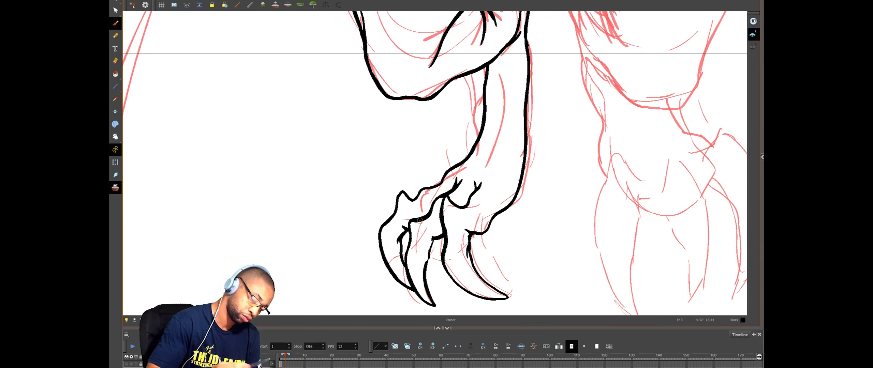
pyautogui.hotkey('alt', 'b')
pyautogui.moveTo(424, 233); pyautogui.dragTo(441, 235)
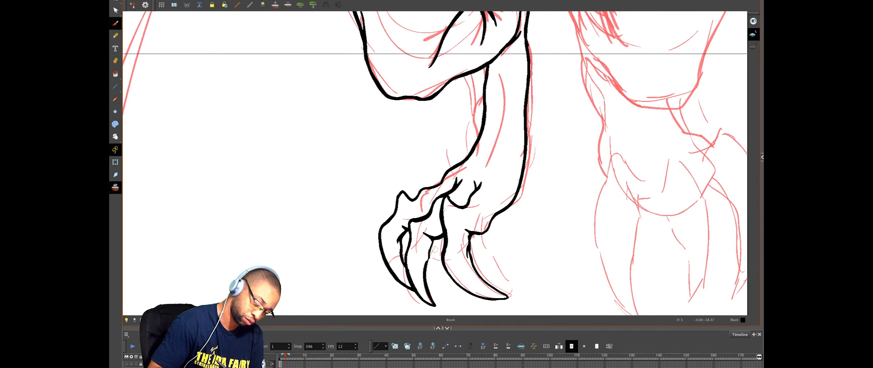
pyautogui.moveTo(432, 239); pyautogui.dragTo(431, 240)
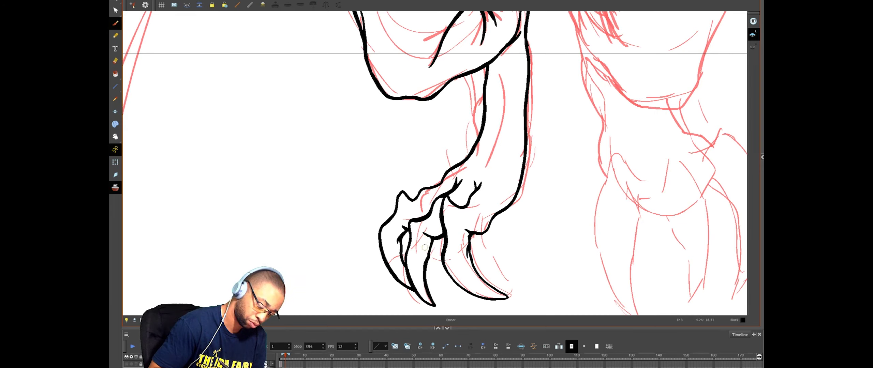
# Step: Erase the second claw's base line and redraw it as a clean curve joining the front toe
pyautogui.moveTo(422, 231); pyautogui.dragTo(425, 239)
pyautogui.hotkey('alt', 'b')
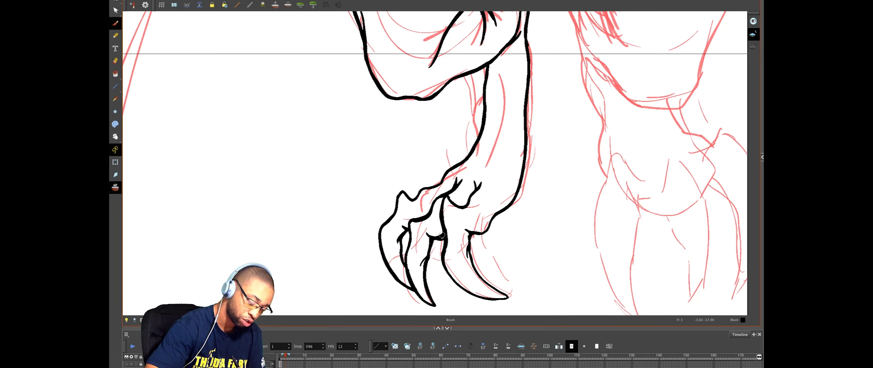
pyautogui.hotkey('alt', 'e')
pyautogui.moveTo(438, 235)
pyautogui.mouseDown()
pyautogui.moveTo(426, 232)
pyautogui.moveTo(440, 238)
pyautogui.mouseUp()
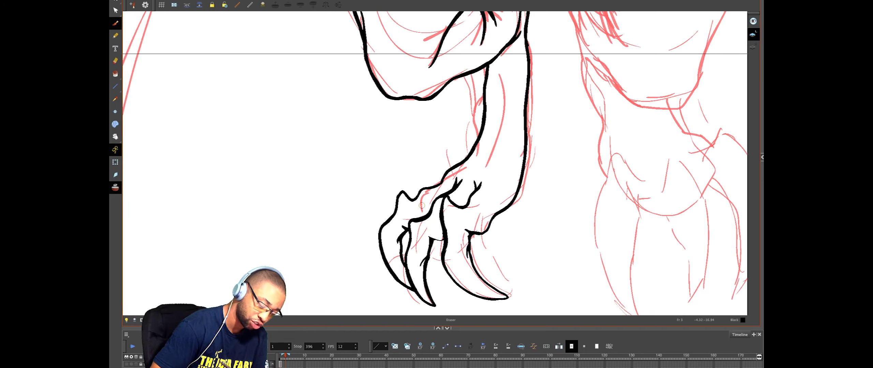
pyautogui.hotkey('alt', 'b')
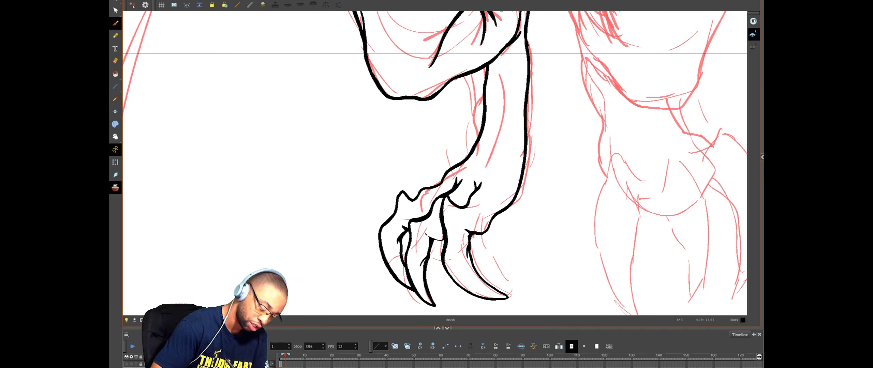
pyautogui.moveTo(438, 239); pyautogui.dragTo(445, 238)
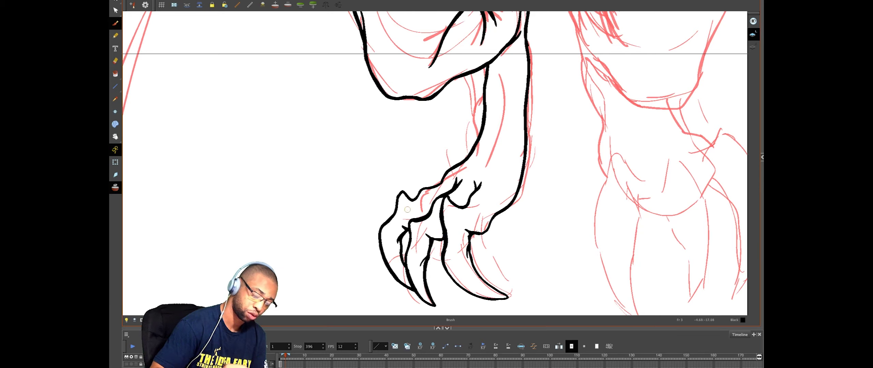
# Step: Delete the second claw's inner edge, redraw it as a new curve and extend the outer edge to meet it at a sharper tip
pyautogui.hotkey('alt', 's')
pyautogui.click(427, 259)
pyautogui.press('Delete')
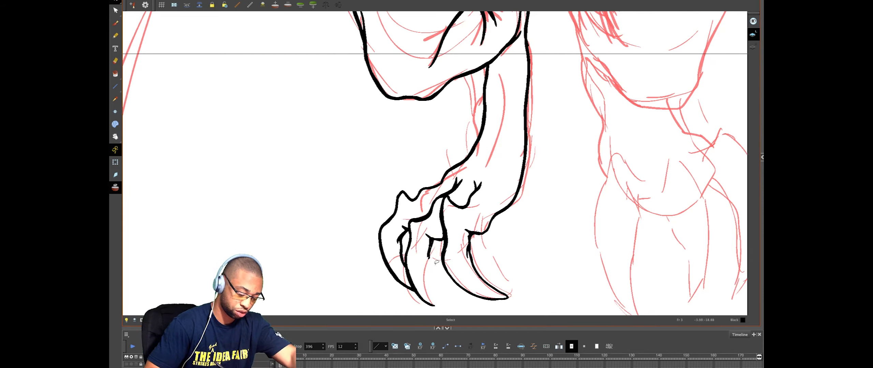
pyautogui.hotkey('alt', 'b')
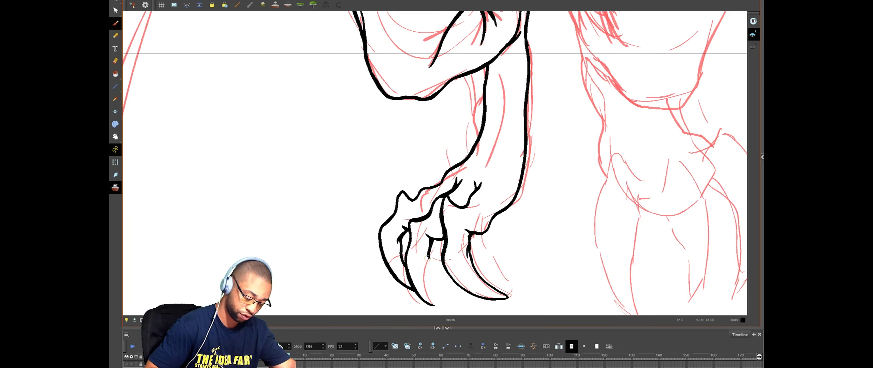
pyautogui.moveTo(425, 267); pyautogui.dragTo(443, 307)
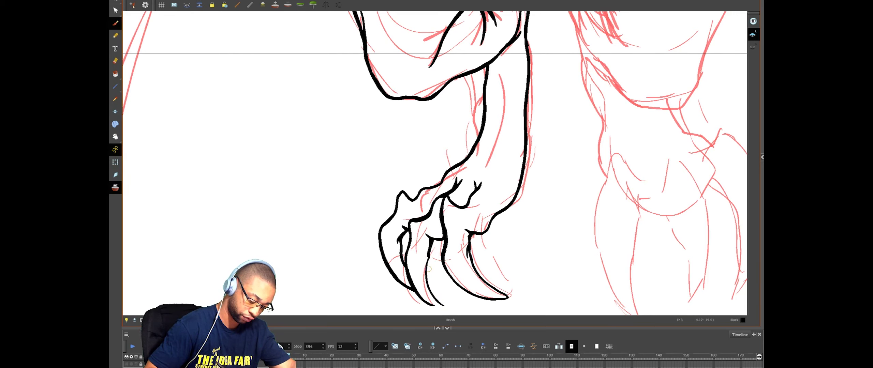
pyautogui.moveTo(419, 292)
pyautogui.mouseDown()
pyautogui.moveTo(443, 305)
pyautogui.moveTo(427, 282)
pyautogui.mouseUp()
pyautogui.moveTo(428, 255); pyautogui.dragTo(427, 283)
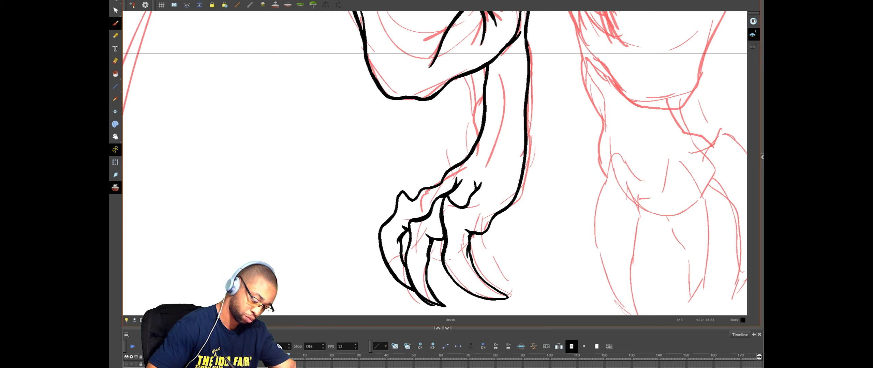
pyautogui.moveTo(426, 234); pyautogui.dragTo(431, 245)
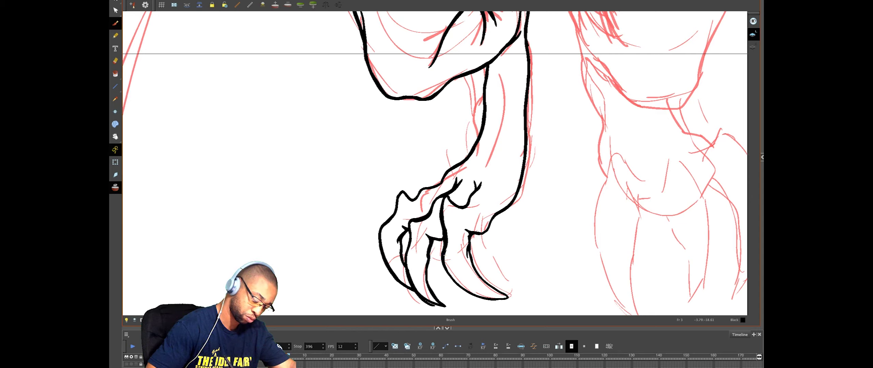
# Step: Clean up the second claw's old tip by removing the leftover line, and ink the new tip to a clean point
pyautogui.hotkey('alt', 's')
pyautogui.click(432, 304)
pyautogui.click(518, 259)
pyautogui.hotkey('alt', 'e')
pyautogui.moveTo(411, 294)
pyautogui.mouseDown()
pyautogui.moveTo(437, 308)
pyautogui.moveTo(402, 283)
pyautogui.mouseUp()
pyautogui.hotkey('alt', 's')
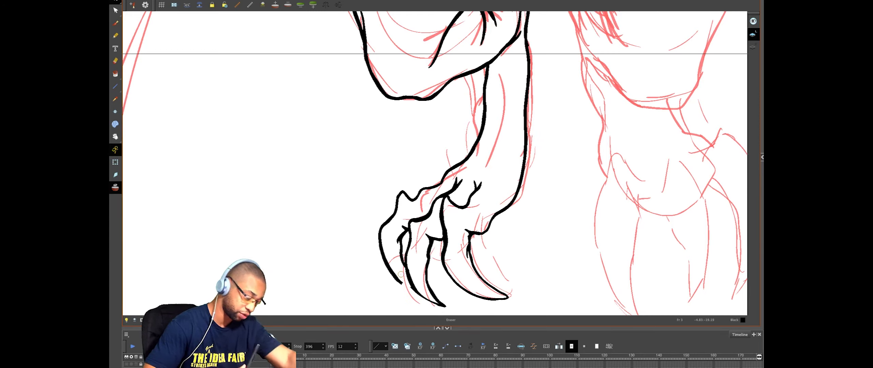
pyautogui.hotkey('ctrl', 'z')
pyautogui.hotkey('alt', 'e')
pyautogui.moveTo(413, 294); pyautogui.dragTo(438, 309)
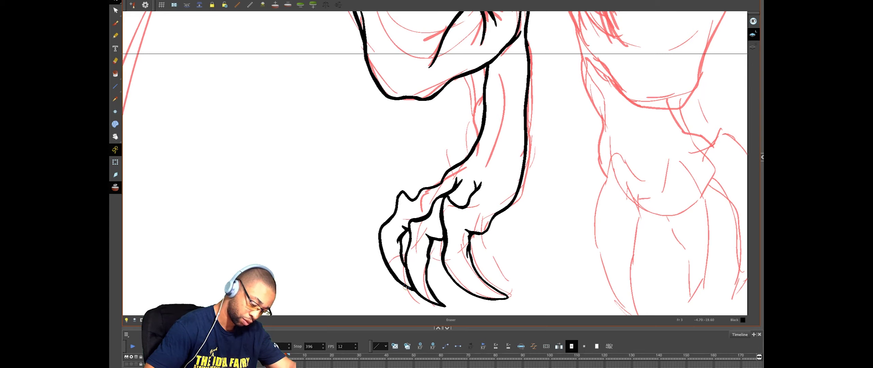
pyautogui.hotkey('alt', 'b')
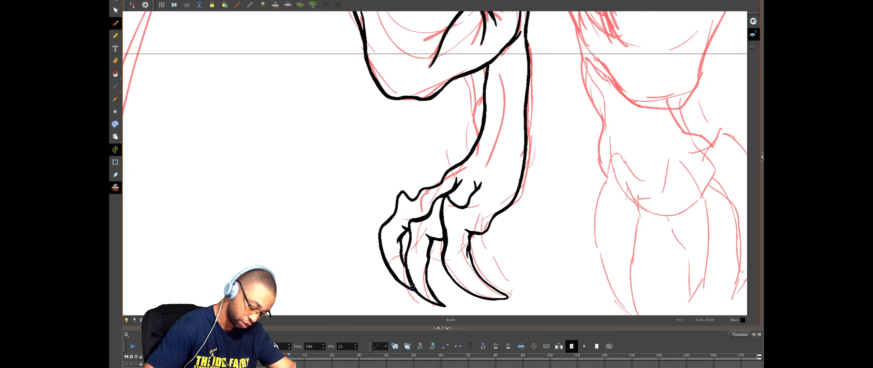
pyautogui.moveTo(443, 305); pyautogui.dragTo(435, 303)
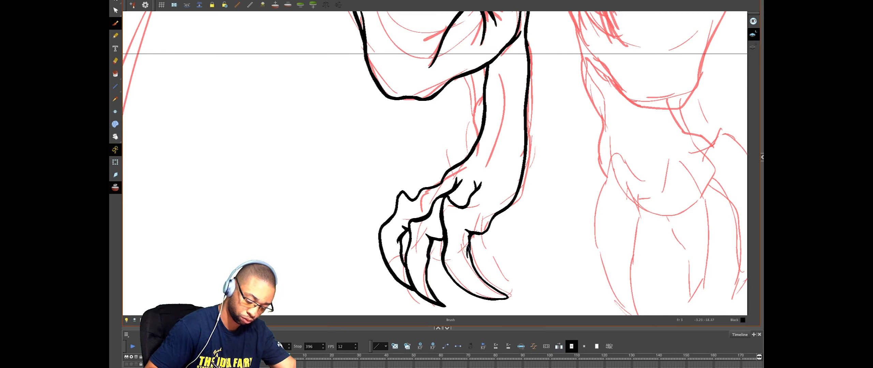
# Step: Erase the short crease at the third claw's base and redraw it as a small forked crease
pyautogui.hotkey('alt', 'e')
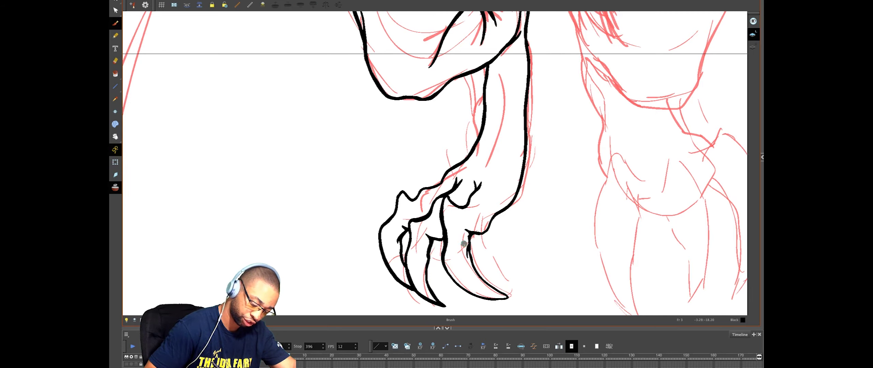
pyautogui.hotkey('alt', 'b')
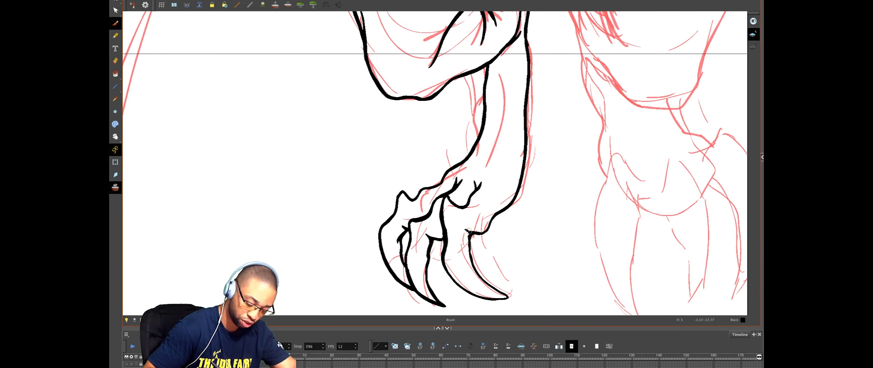
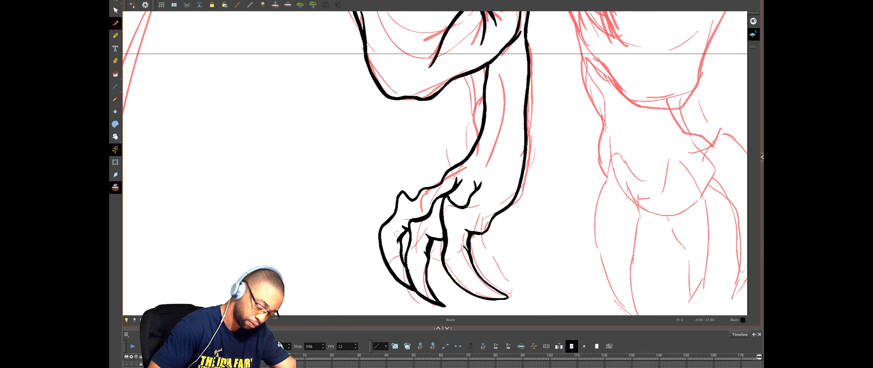
pyautogui.moveTo(394, 236)
pyautogui.mouseDown()
pyautogui.moveTo(396, 248)
pyautogui.moveTo(397, 230)
pyautogui.mouseUp()
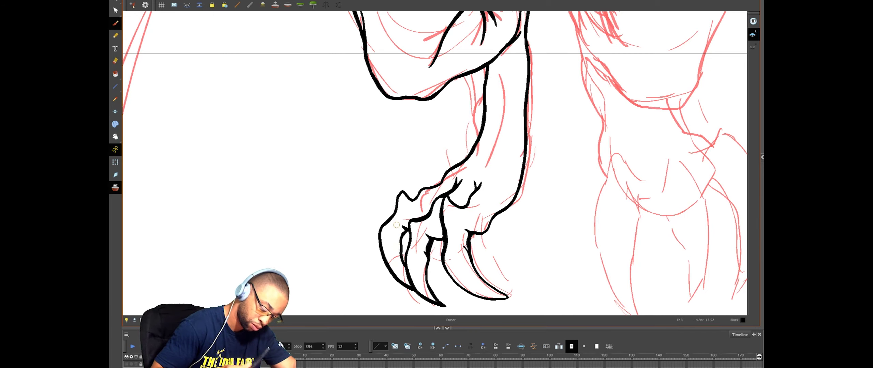
pyautogui.hotkey('alt', 'b')
pyautogui.moveTo(400, 238); pyautogui.dragTo(408, 227)
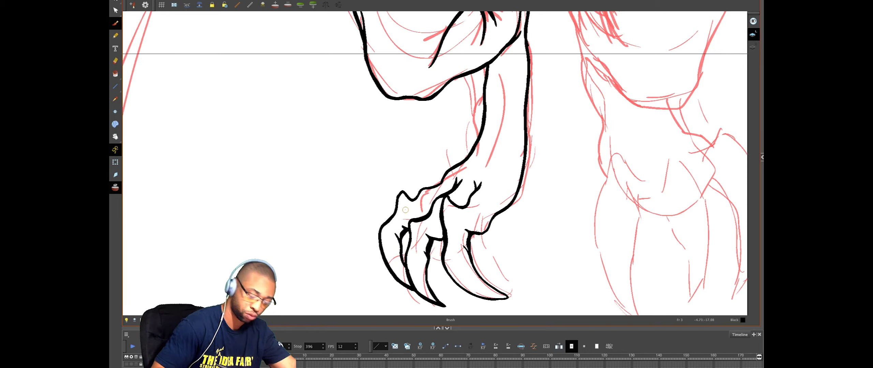
# Step: Turn off the onion skin and examine the line art of the whole dragon figure without the rough sketch
pyautogui.hotkey('alt', 'o')
pyautogui.hotkey('alt', 'o')
pyautogui.hotkey('alt', 'o')
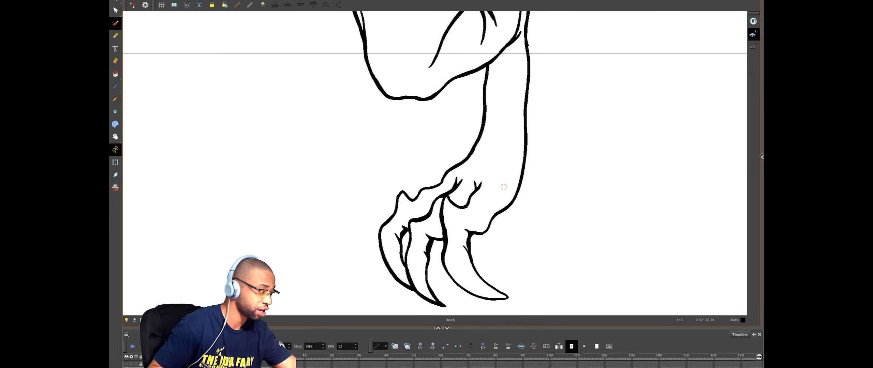
pyautogui.press('1')
pyautogui.press('1')
pyautogui.press('1')
pyautogui.press('1')
pyautogui.press('1')
pyautogui.press('1')
pyautogui.press('1')
pyautogui.moveTo(549, 150); pyautogui.dragTo(527, 232)
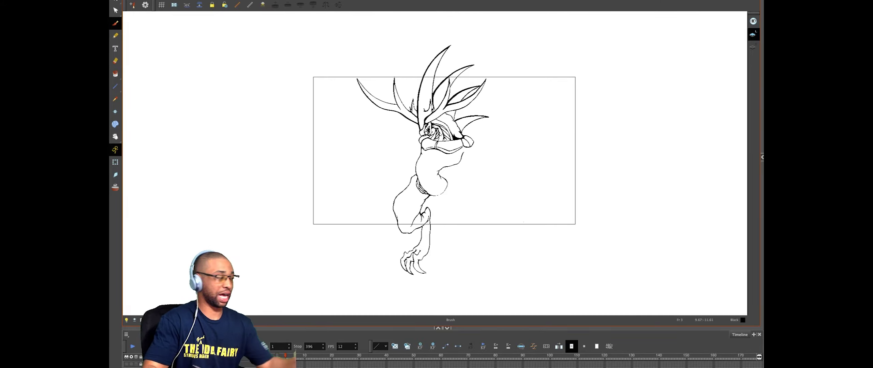
# Step: Try inking thin detail lines along the shin of the clawed leg with the Brush tool
pyautogui.press('2')
pyautogui.press('2')
pyautogui.press('2')
pyautogui.moveTo(593, 200)
pyautogui.mouseDown()
pyautogui.moveTo(539, 169)
pyautogui.moveTo(570, 57)
pyautogui.mouseUp()
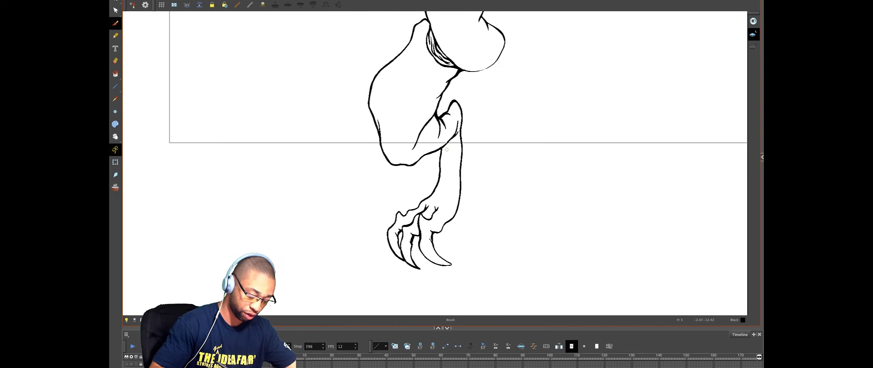
pyautogui.moveTo(455, 163); pyautogui.dragTo(448, 201)
pyautogui.moveTo(443, 168); pyautogui.dragTo(439, 197)
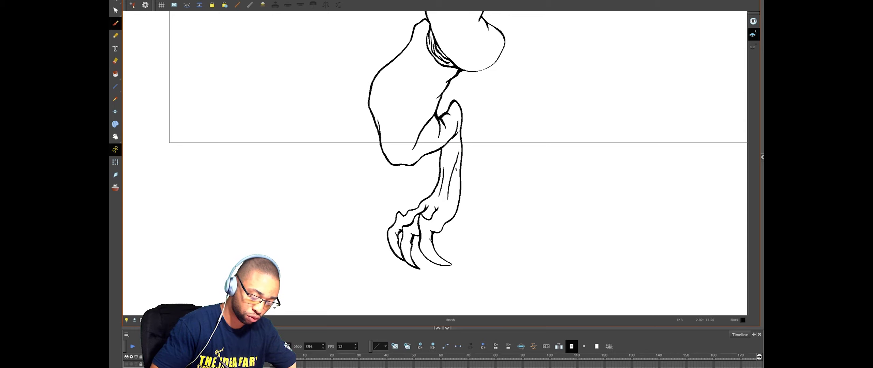
pyautogui.scroll(3, 457, 163)
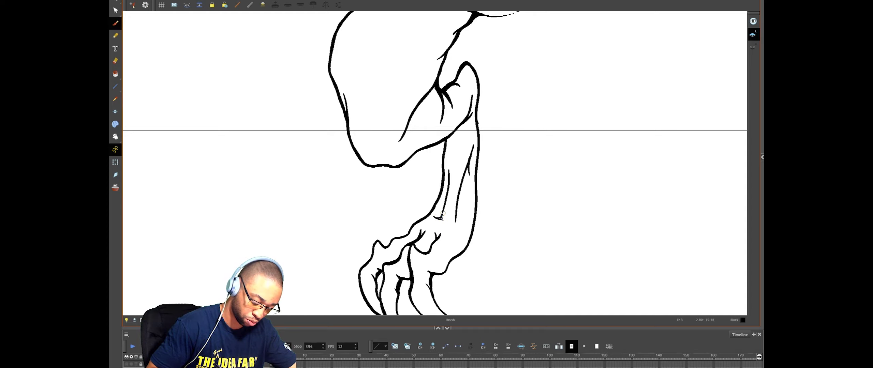
pyautogui.moveTo(441, 218); pyautogui.dragTo(461, 223)
# Step: Select the detail strokes on the shin and delete them
pyautogui.hotkey('alt', 's')
pyautogui.click(449, 165)
pyautogui.press('Delete')
pyautogui.press('super+z')
pyautogui.moveTo(477, 147)
pyautogui.mouseDown()
pyautogui.moveTo(464, 173)
pyautogui.moveTo(469, 157)
pyautogui.moveTo(449, 171)
pyautogui.moveTo(452, 193)
pyautogui.mouseUp()
pyautogui.press('Delete')
pyautogui.click(447, 219)
pyautogui.press('Delete')
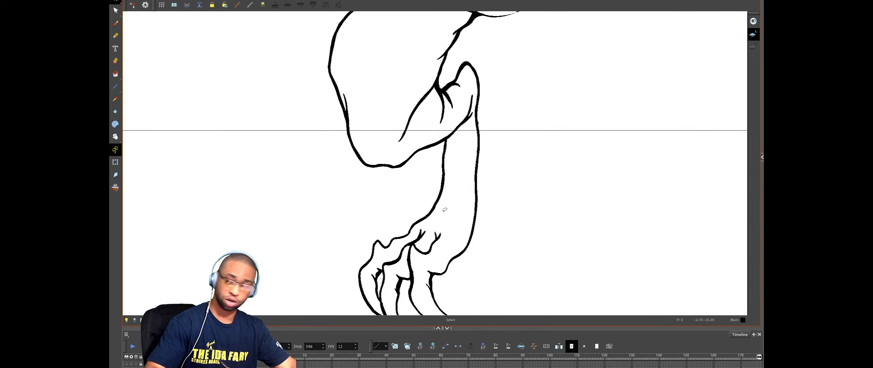
# Step: Try brushing several long tendon lines along the lower leg, from below the knee to the foot
pyautogui.hotkey('alt', 'b')
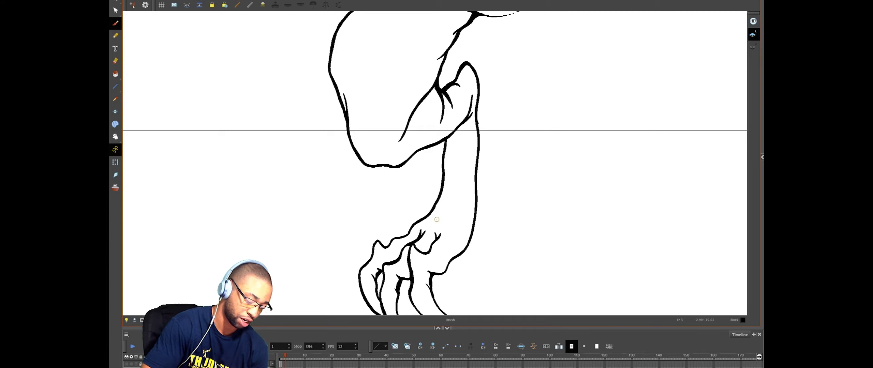
pyautogui.moveTo(432, 227); pyautogui.dragTo(452, 184)
pyautogui.moveTo(454, 143)
pyautogui.mouseDown()
pyautogui.moveTo(433, 225)
pyautogui.moveTo(452, 172)
pyautogui.mouseUp()
pyautogui.moveTo(444, 226); pyautogui.dragTo(465, 143)
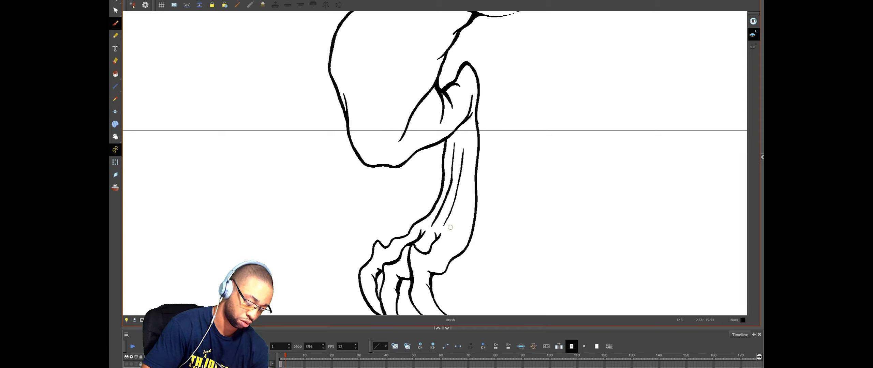
pyautogui.moveTo(457, 224); pyautogui.dragTo(469, 153)
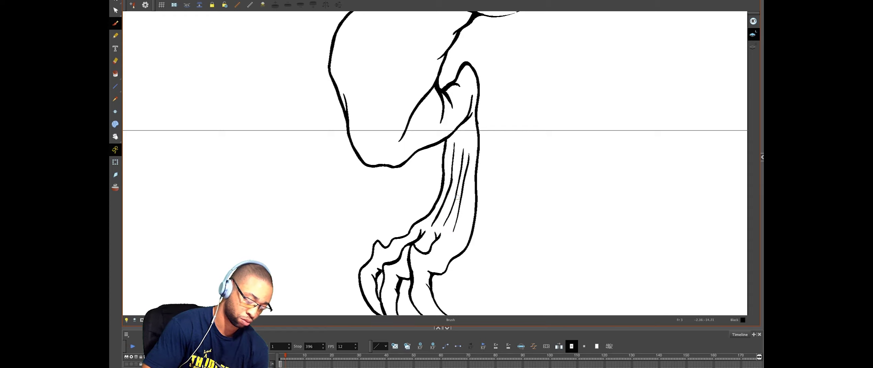
pyautogui.moveTo(456, 224); pyautogui.dragTo(468, 152)
# Step: Undo the outermost tendon lines and try thickening the inner ones along the shin
pyautogui.press('super+z')
pyautogui.hotkey('ctrl', 'z')
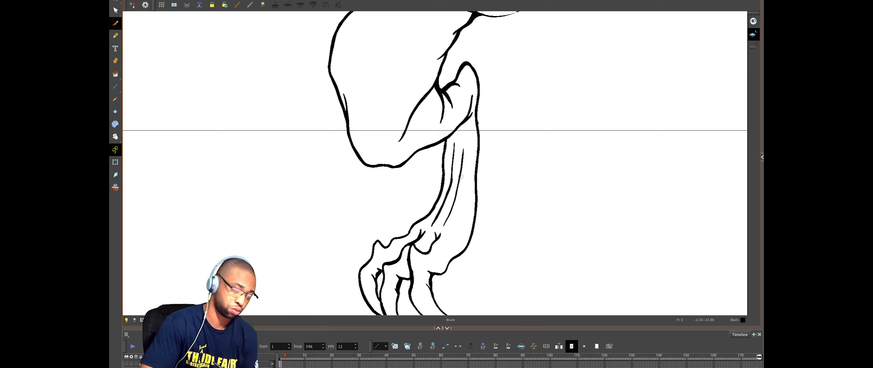
pyautogui.moveTo(429, 224); pyautogui.dragTo(440, 198)
pyautogui.press('super+z')
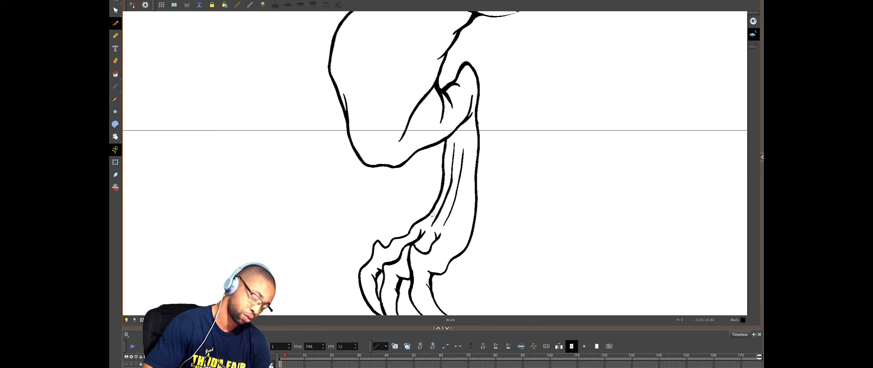
pyautogui.moveTo(429, 215); pyautogui.dragTo(451, 173)
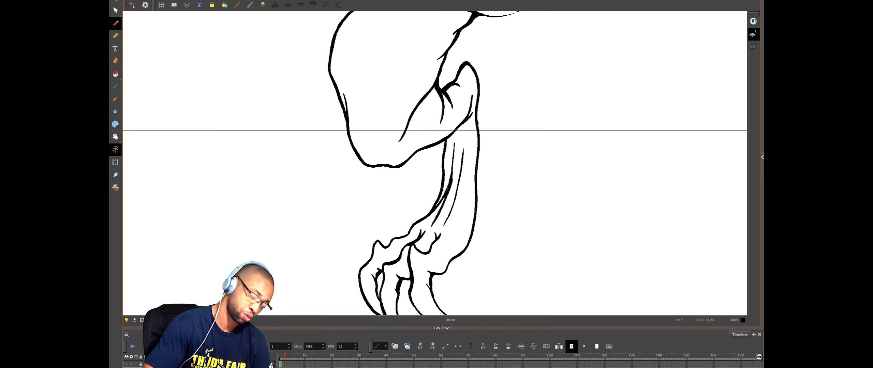
pyautogui.moveTo(434, 221); pyautogui.dragTo(454, 140)
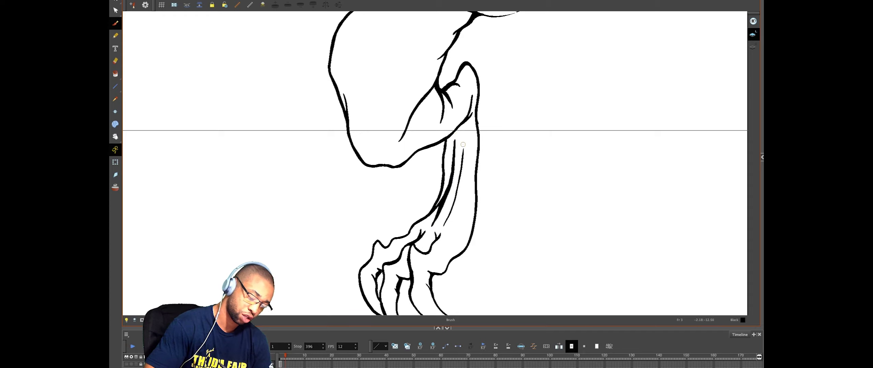
pyautogui.moveTo(455, 230); pyautogui.dragTo(455, 193)
# Step: Undo all the tendon strokes on the lower leg
pyautogui.hotkey('ctrl', 'z')
pyautogui.hotkey('ctrl', 'z')
pyautogui.hotkey('ctrl', 'z')
pyautogui.hotkey('ctrl', 'z')
pyautogui.hotkey('ctrl', 'z')
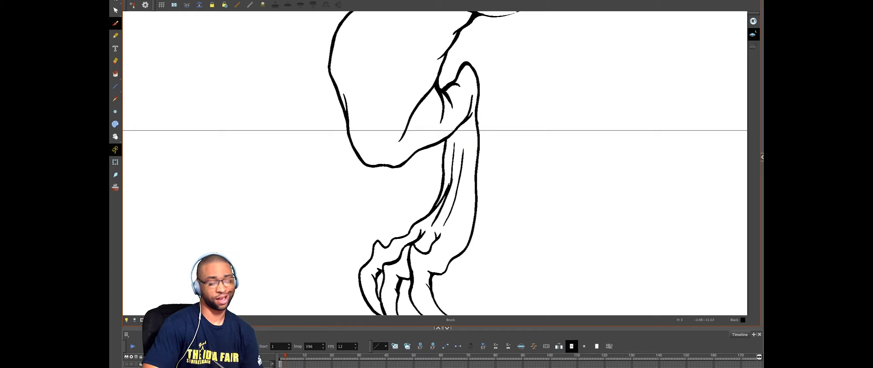
pyautogui.hotkey('ctrl', 'z')
pyautogui.hotkey('ctrl', 'z')
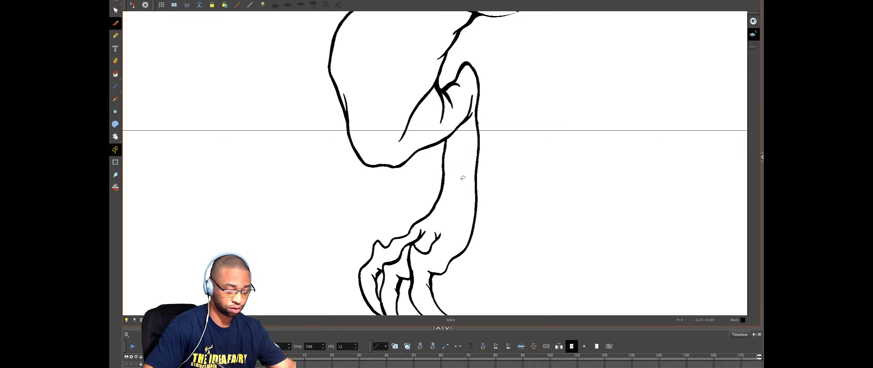
# Step: Turn on onion skin to show the rough sketch behind the ink, framing the inked leg's thigh
pyautogui.press('1')
pyautogui.press('1')
pyautogui.press('1')
pyautogui.press('1')
pyautogui.moveTo(489, 135); pyautogui.dragTo(491, 227)
pyautogui.hotkey('alt', 'o')
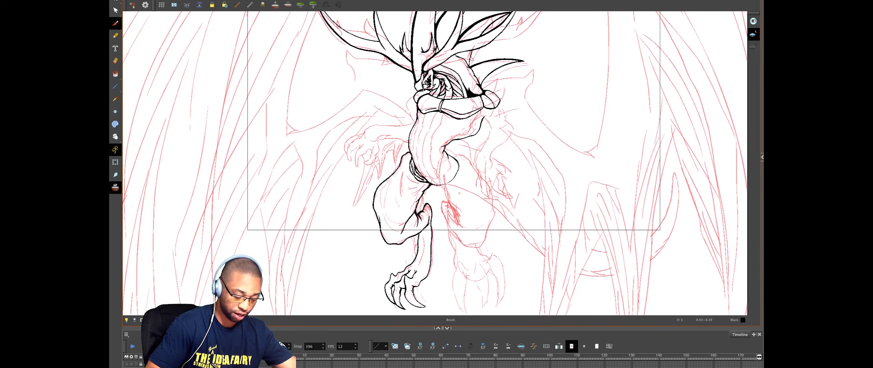
pyautogui.press('2')
pyautogui.press('2')
pyautogui.moveTo(428, 218); pyautogui.dragTo(475, 133)
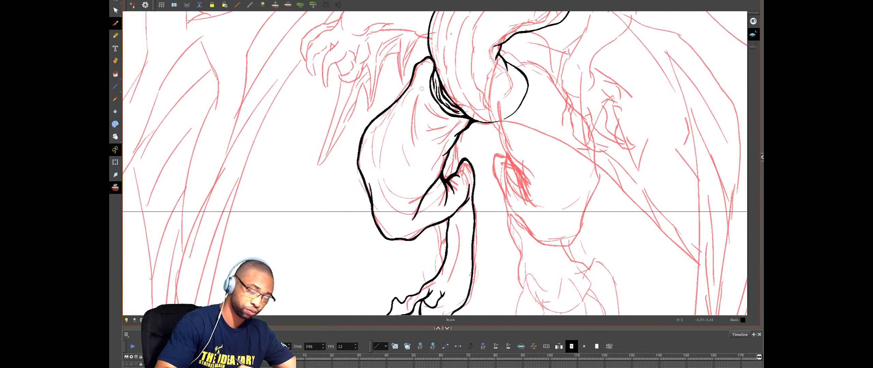
# Step: Ink curved fold lines across the thigh and short creases near the knee, following the rough sketch
pyautogui.moveTo(420, 78)
pyautogui.mouseDown()
pyautogui.moveTo(449, 127)
pyautogui.moveTo(406, 131)
pyautogui.moveTo(419, 166)
pyautogui.mouseUp()
pyautogui.hotkey('ctrl', 'z')
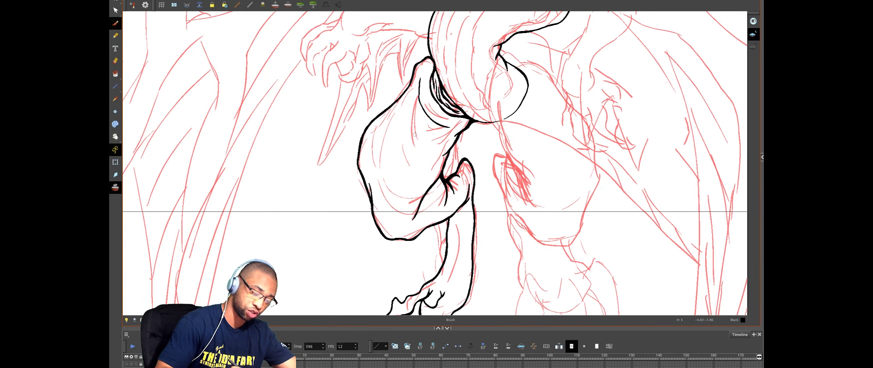
pyautogui.moveTo(405, 105)
pyautogui.mouseDown()
pyautogui.moveTo(410, 154)
pyautogui.moveTo(438, 156)
pyautogui.mouseUp()
pyautogui.moveTo(376, 140)
pyautogui.mouseDown()
pyautogui.moveTo(393, 201)
pyautogui.moveTo(407, 205)
pyautogui.mouseUp()
pyautogui.hotkey('ctrl', 'z')
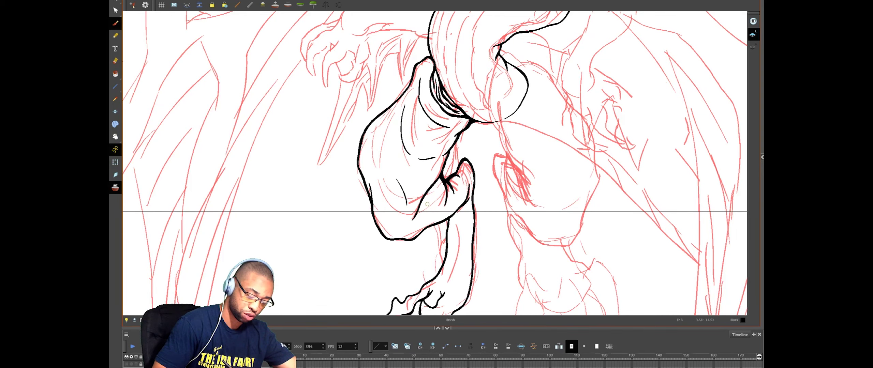
pyautogui.moveTo(429, 199); pyautogui.dragTo(430, 214)
# Step: Turn off onion skin, redraw the short crease behind the knee and thicken the surrounding folds with black
pyautogui.hotkey('alt', 'o')
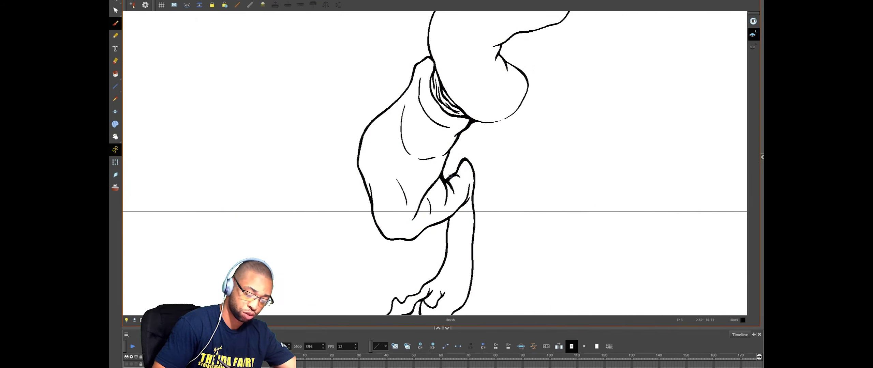
pyautogui.hotkey('ctrl', 'z')
pyautogui.moveTo(430, 213); pyautogui.dragTo(429, 193)
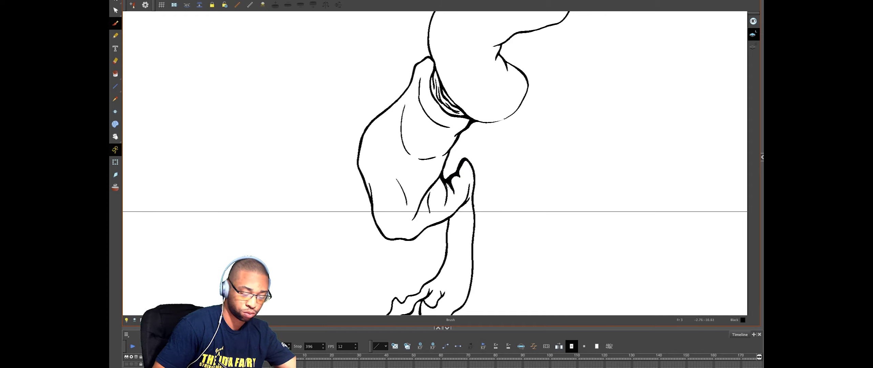
pyautogui.moveTo(448, 183)
pyautogui.mouseDown()
pyautogui.moveTo(412, 220)
pyautogui.moveTo(439, 180)
pyautogui.moveTo(429, 213)
pyautogui.moveTo(438, 178)
pyautogui.moveTo(430, 214)
pyautogui.mouseUp()
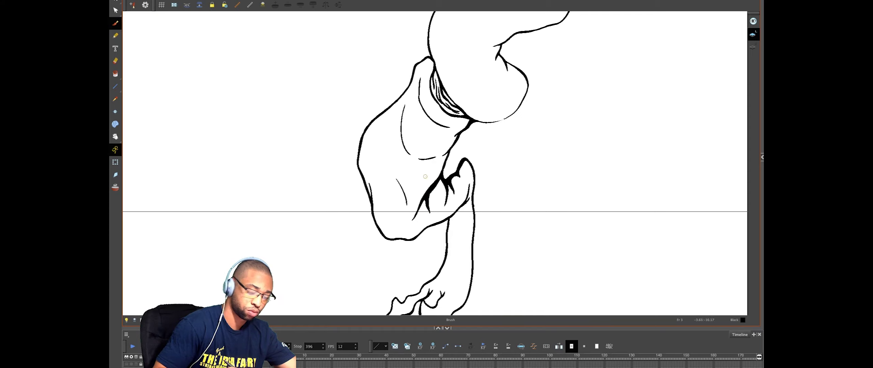
# Step: Extend the crease above the knee, paint a solid black wedge at the knee and add another crease beside it
pyautogui.moveTo(396, 179)
pyautogui.mouseDown()
pyautogui.moveTo(408, 215)
pyautogui.moveTo(407, 204)
pyautogui.moveTo(393, 220)
pyautogui.moveTo(396, 232)
pyautogui.mouseUp()
pyautogui.moveTo(388, 208); pyautogui.dragTo(401, 231)
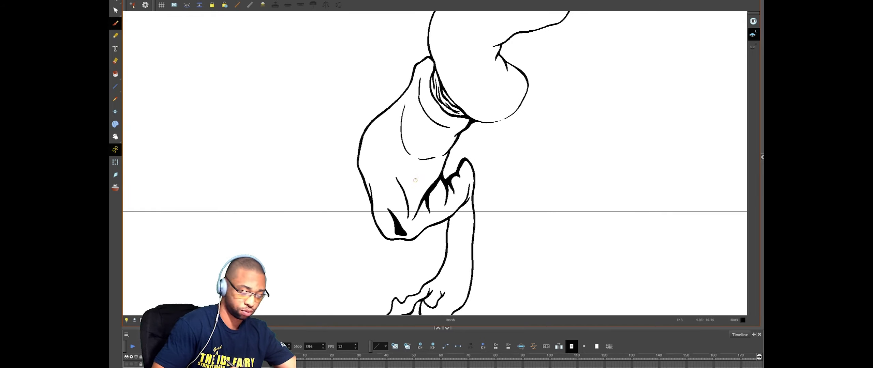
pyautogui.moveTo(415, 180)
pyautogui.mouseDown()
pyautogui.moveTo(415, 214)
pyautogui.moveTo(413, 177)
pyautogui.mouseUp()
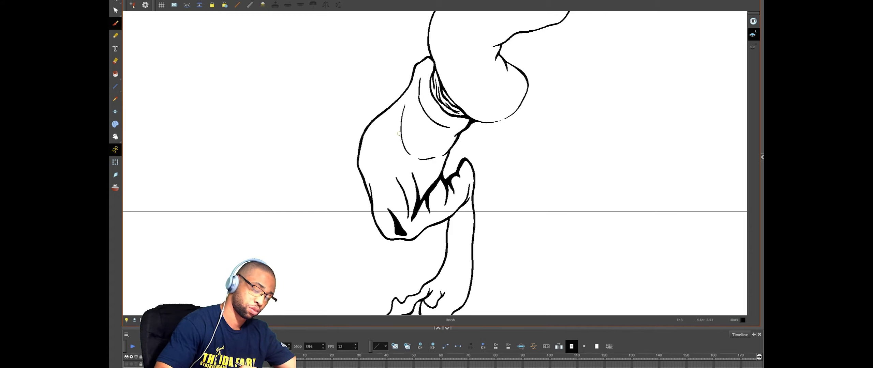
# Step: Thicken the large curved fold across the thigh and add smaller fold lines around it
pyautogui.moveTo(405, 105)
pyautogui.mouseDown()
pyautogui.moveTo(403, 140)
pyautogui.moveTo(430, 157)
pyautogui.mouseUp()
pyautogui.moveTo(404, 125)
pyautogui.mouseDown()
pyautogui.moveTo(421, 159)
pyautogui.moveTo(438, 154)
pyautogui.moveTo(415, 152)
pyautogui.moveTo(404, 119)
pyautogui.mouseUp()
pyautogui.moveTo(410, 152); pyautogui.dragTo(424, 158)
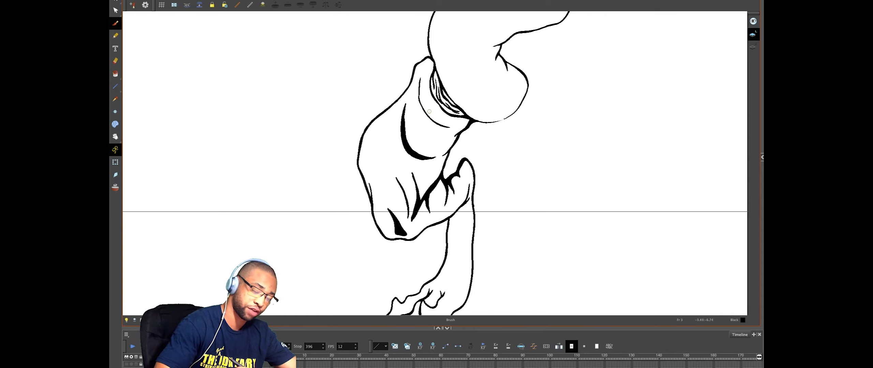
pyautogui.moveTo(442, 156); pyautogui.dragTo(451, 147)
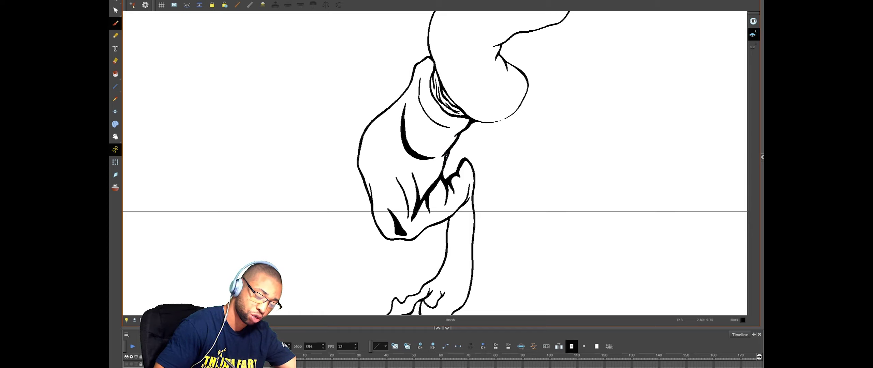
pyautogui.moveTo(430, 159)
pyautogui.mouseDown()
pyautogui.moveTo(450, 148)
pyautogui.moveTo(423, 173)
pyautogui.mouseUp()
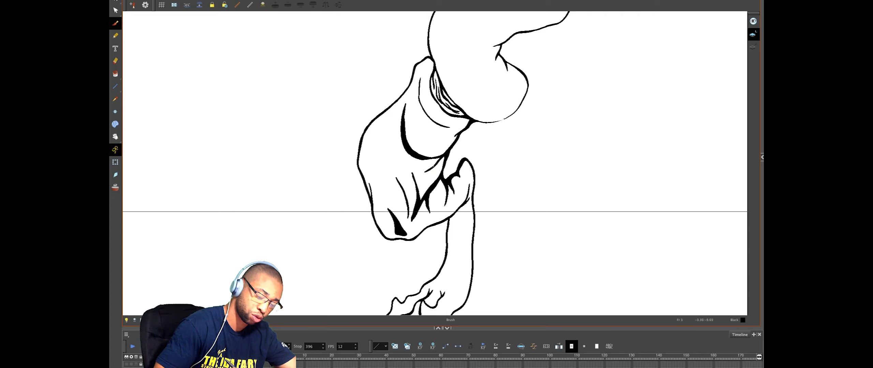
pyautogui.moveTo(429, 141)
pyautogui.mouseDown()
pyautogui.moveTo(451, 135)
pyautogui.moveTo(414, 104)
pyautogui.mouseUp()
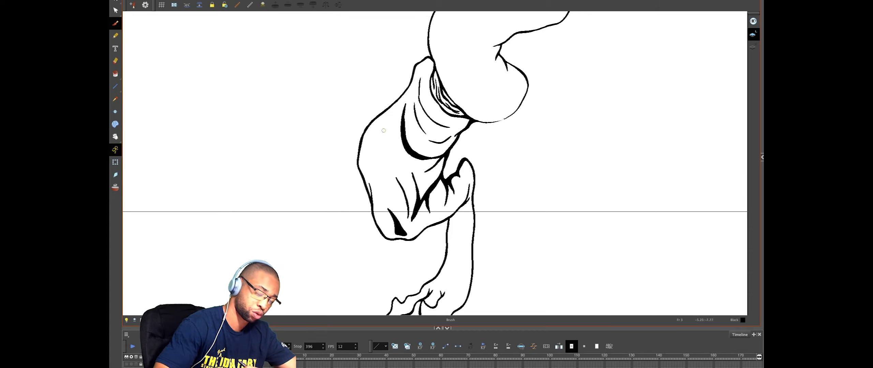
# Step: Thicken the outer contour of the thigh and fill the underside of the knee with heavy black
pyautogui.press('1')
pyautogui.press('1')
pyautogui.press('1')
pyautogui.press('1')
pyautogui.press('space')
pyautogui.moveTo(503, 169)
pyautogui.mouseDown()
pyautogui.moveTo(501, 228)
pyautogui.moveTo(460, 159)
pyautogui.mouseUp()
pyautogui.scroll(5, 497, 224)
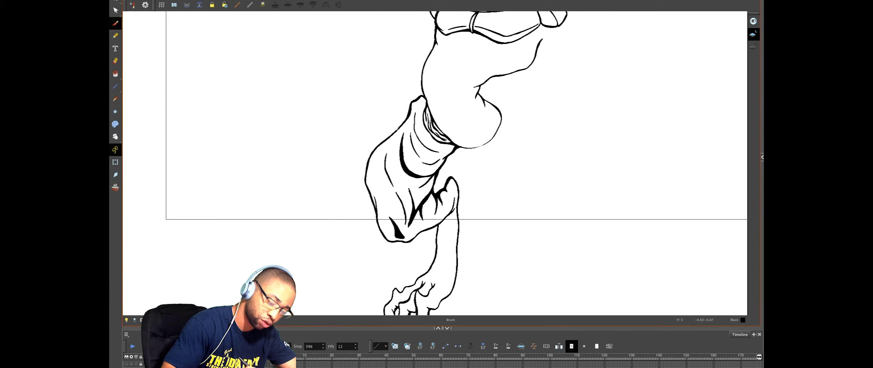
pyautogui.moveTo(379, 144)
pyautogui.mouseDown()
pyautogui.moveTo(367, 184)
pyautogui.moveTo(375, 211)
pyautogui.moveTo(370, 158)
pyautogui.moveTo(411, 114)
pyautogui.mouseUp()
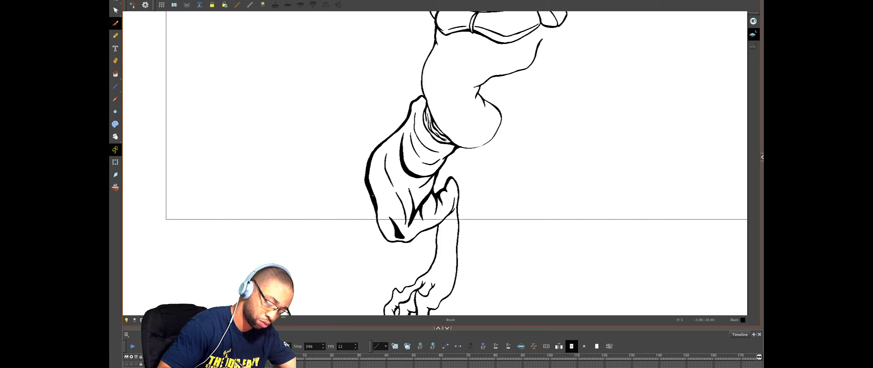
pyautogui.moveTo(378, 223); pyautogui.dragTo(390, 240)
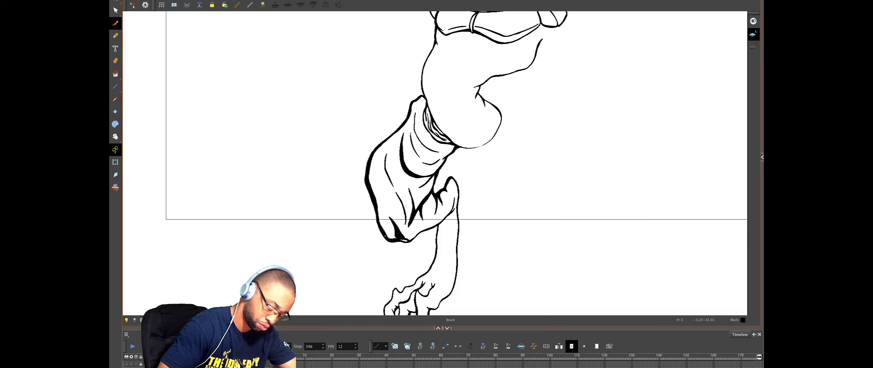
pyautogui.moveTo(385, 235)
pyautogui.mouseDown()
pyautogui.moveTo(395, 240)
pyautogui.moveTo(375, 204)
pyautogui.mouseUp()
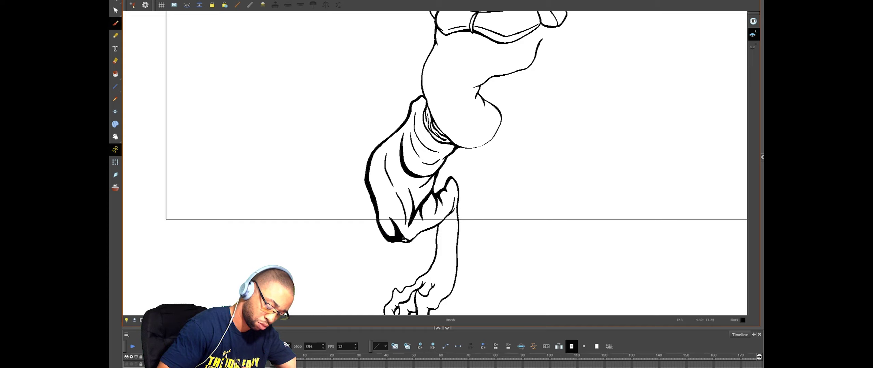
pyautogui.moveTo(414, 236)
pyautogui.mouseDown()
pyautogui.moveTo(402, 238)
pyautogui.moveTo(414, 237)
pyautogui.mouseUp()
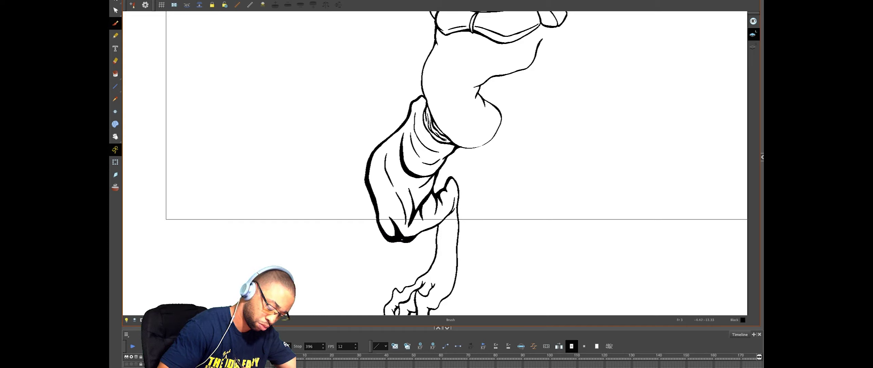
# Step: Check the whole figure with onion skin toggled on and off, and save the scene
pyautogui.press('1')
pyautogui.press('1')
pyautogui.press('1')
pyautogui.press('space')
pyautogui.moveTo(496, 170); pyautogui.dragTo(492, 208)
pyautogui.hotkey('alt', 'o')
pyautogui.hotkey('alt', 'o')
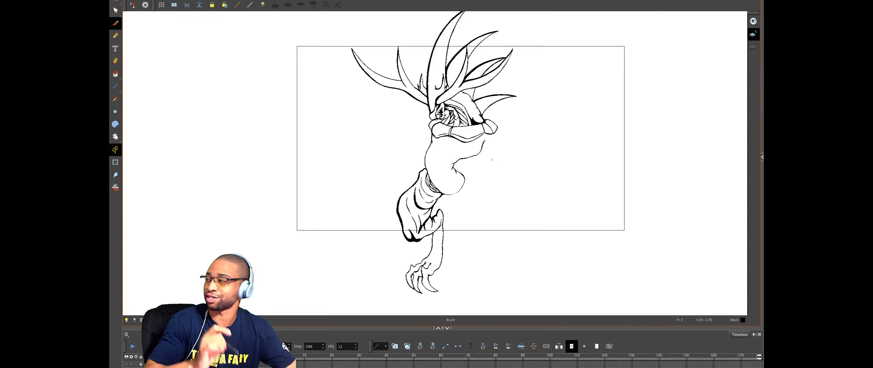
pyautogui.press('super+s')
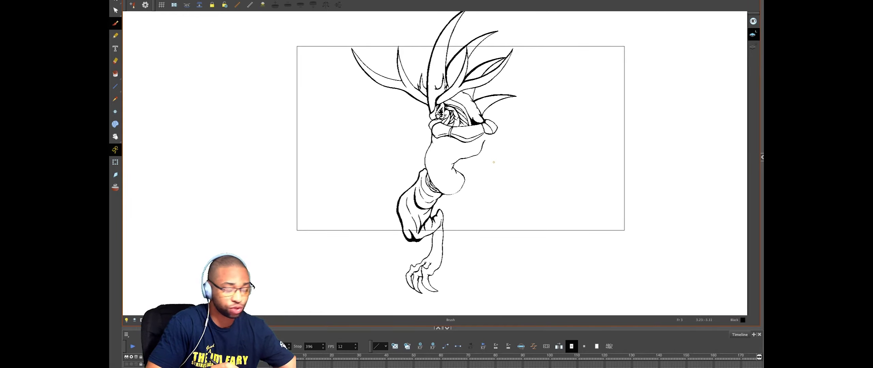
# Step: Compare the ink with the onion-skinned sketch, turn onion skin off and go back to the rough sketch's frame
pyautogui.hotkey('alt', 'o')
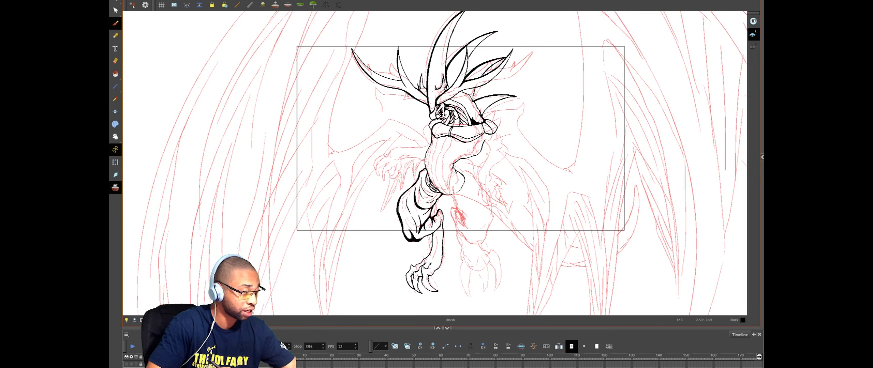
pyautogui.hotkey('alt', 'o')
pyautogui.press(',')
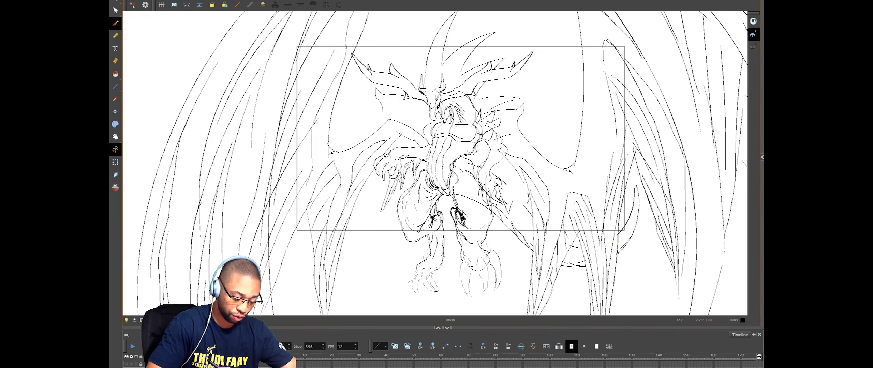
# Step: Flip back and forth between the rough sketch's frame and the inked frame to compare them
pyautogui.press('.')
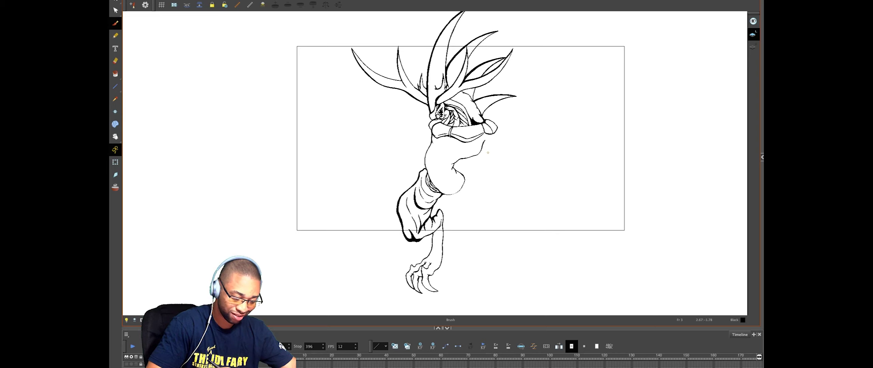
pyautogui.press(',')
pyautogui.press('.')
pyautogui.press(',')
pyautogui.press('.')
pyautogui.press(',')
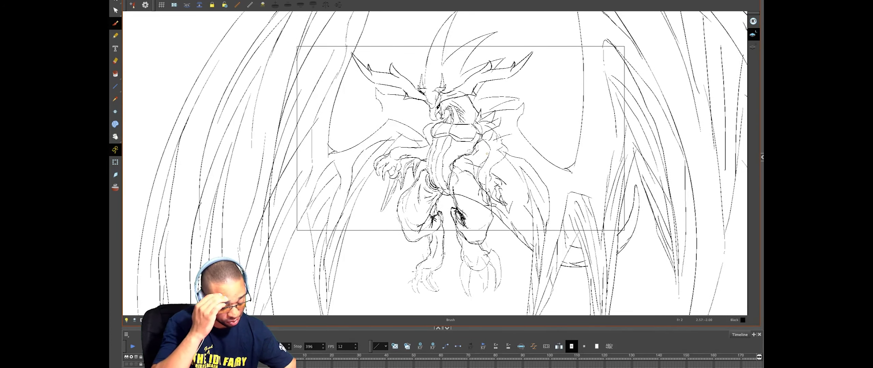
pyautogui.press('.')
pyautogui.press(',')
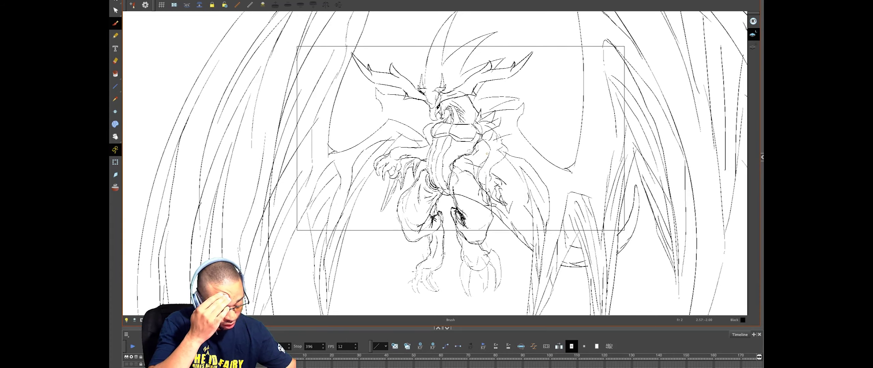
pyautogui.press('.')
pyautogui.press(',')
pyautogui.press('.')
# Step: With onion skin on, ink the second leg's hip line, inner thigh, short folds and inner knee contour over the sketch
pyautogui.hotkey('alt', 'o')
pyautogui.press('2')
pyautogui.moveTo(515, 226)
pyautogui.mouseDown()
pyautogui.moveTo(459, 98)
pyautogui.moveTo(473, 151)
pyautogui.mouseUp()
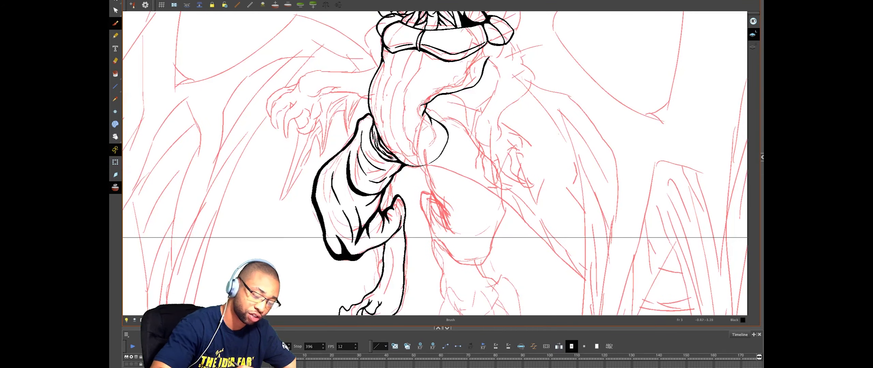
pyautogui.moveTo(432, 109)
pyautogui.mouseDown()
pyautogui.moveTo(446, 122)
pyautogui.moveTo(427, 112)
pyautogui.moveTo(422, 158)
pyautogui.mouseUp()
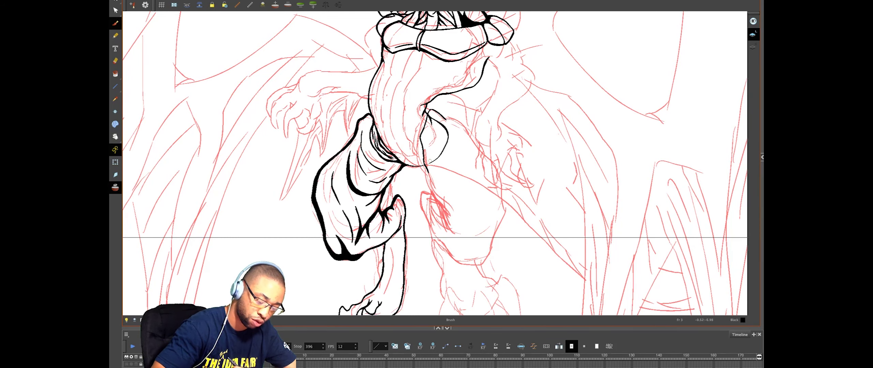
pyautogui.moveTo(426, 166)
pyautogui.mouseDown()
pyautogui.moveTo(440, 203)
pyautogui.moveTo(468, 210)
pyautogui.mouseUp()
pyautogui.moveTo(434, 178)
pyautogui.mouseDown()
pyautogui.moveTo(470, 202)
pyautogui.moveTo(446, 223)
pyautogui.moveTo(437, 216)
pyautogui.moveTo(437, 226)
pyautogui.mouseUp()
pyautogui.moveTo(428, 191)
pyautogui.mouseDown()
pyautogui.moveTo(420, 197)
pyautogui.moveTo(432, 246)
pyautogui.mouseUp()
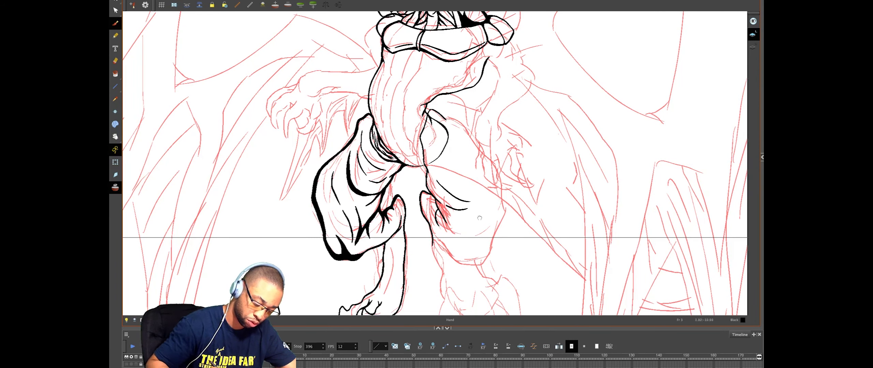
# Step: Ink both sides of the second leg's shin, closing them in a rounded foot shape
pyautogui.moveTo(479, 218); pyautogui.dragTo(456, 144)
pyautogui.moveTo(406, 152)
pyautogui.mouseDown()
pyautogui.moveTo(421, 226)
pyautogui.moveTo(438, 242)
pyautogui.mouseUp()
pyautogui.moveTo(449, 187)
pyautogui.mouseDown()
pyautogui.moveTo(474, 226)
pyautogui.moveTo(462, 244)
pyautogui.moveTo(439, 244)
pyautogui.mouseUp()
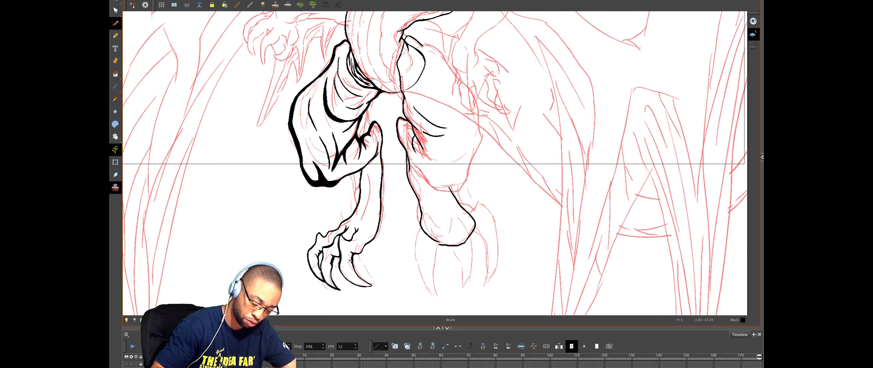
# Step: Ink the second leg's outer thigh contour from the hip to the knee, removing the stroke beneath the knee
pyautogui.hotkey('alt', 'o')
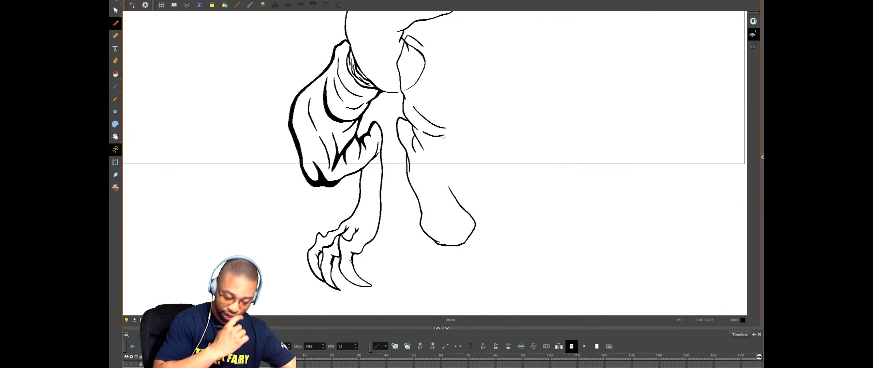
pyautogui.moveTo(530, 117); pyautogui.dragTo(513, 175)
pyautogui.hotkey('alt', 'o')
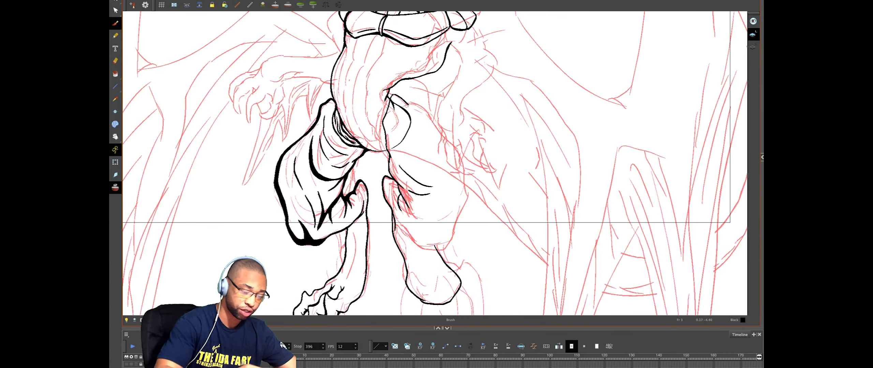
pyautogui.moveTo(413, 107)
pyautogui.mouseDown()
pyautogui.moveTo(464, 164)
pyautogui.moveTo(470, 211)
pyautogui.moveTo(456, 241)
pyautogui.moveTo(434, 246)
pyautogui.moveTo(418, 225)
pyautogui.mouseUp()
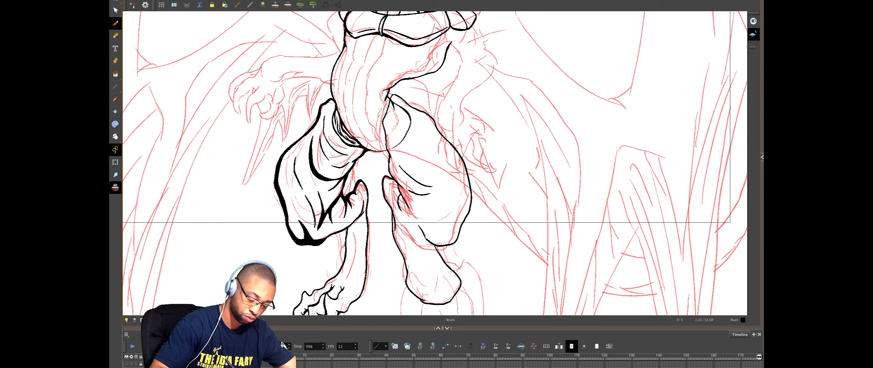
pyautogui.hotkey('alt', 's')
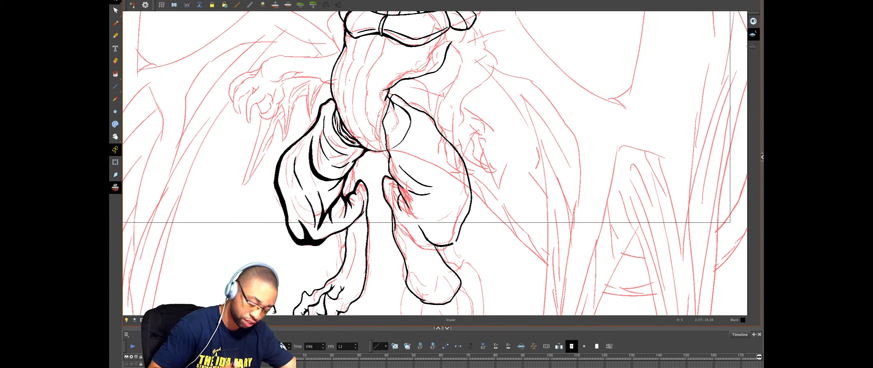
pyautogui.hotkey('ctrl', 'z')
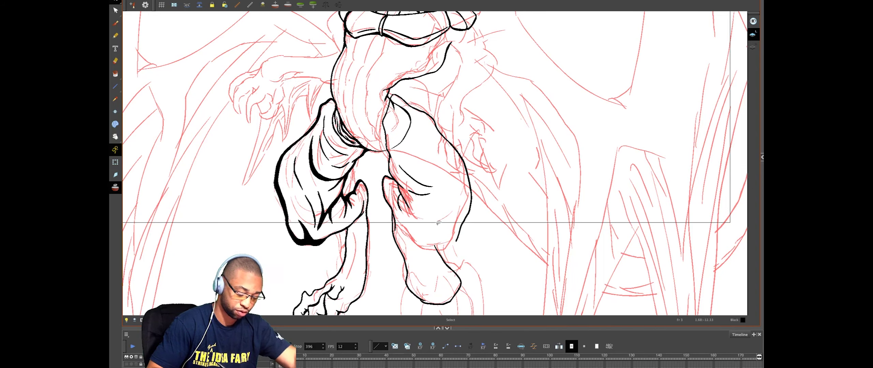
pyautogui.hotkey('alt', 'b')
pyautogui.moveTo(417, 226)
pyautogui.mouseDown()
pyautogui.moveTo(437, 246)
pyautogui.moveTo(454, 244)
pyautogui.mouseUp()
pyautogui.hotkey('ctrl', 'z')
pyautogui.moveTo(416, 225)
pyautogui.mouseDown()
pyautogui.moveTo(430, 245)
pyautogui.moveTo(453, 242)
pyautogui.mouseUp()
pyautogui.hotkey('ctrl', 'z')
# Step: Ink the underside of the second leg's knee and build up crease lines along its inner edge
pyautogui.moveTo(417, 226)
pyautogui.mouseDown()
pyautogui.moveTo(427, 244)
pyautogui.moveTo(459, 236)
pyautogui.mouseUp()
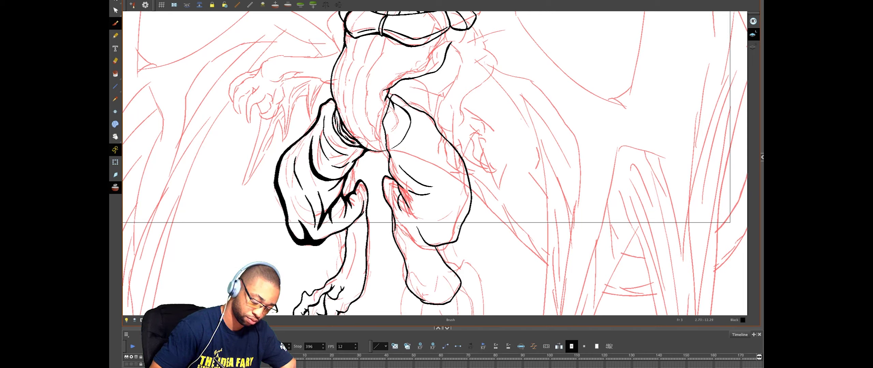
pyautogui.moveTo(410, 213); pyautogui.dragTo(436, 244)
pyautogui.moveTo(408, 217); pyautogui.dragTo(420, 237)
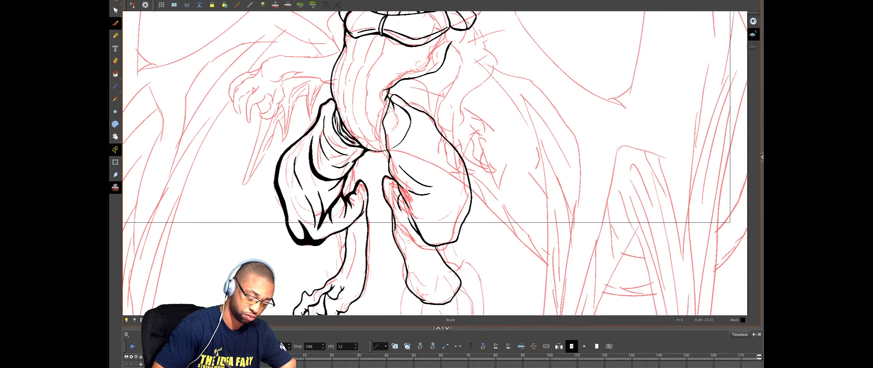
pyautogui.moveTo(398, 213); pyautogui.dragTo(419, 237)
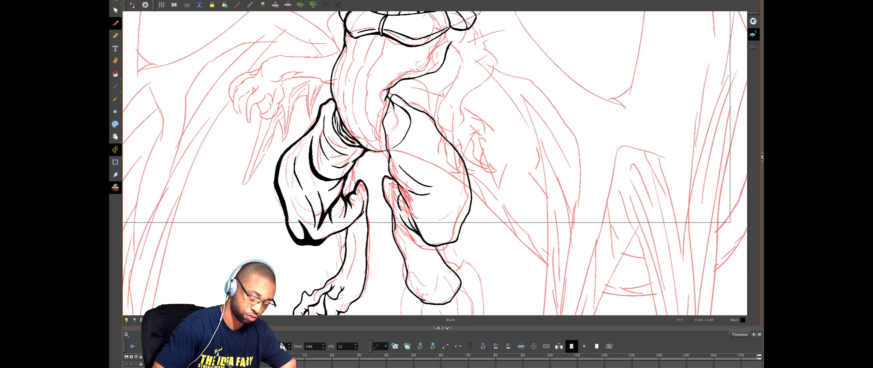
pyautogui.hotkey('ctrl', 'z')
pyautogui.moveTo(399, 212); pyautogui.dragTo(419, 235)
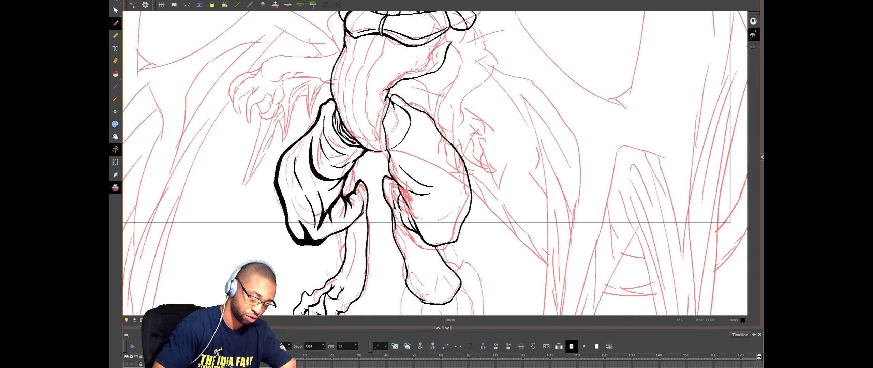
# Step: Turn off onion skin and thicken the creases along the second leg's inner knee with heavy black
pyautogui.hotkey('alt', 'o')
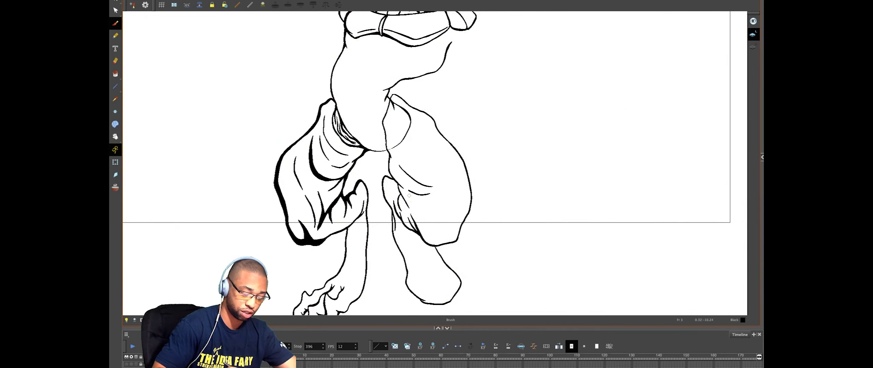
pyautogui.moveTo(393, 201); pyautogui.dragTo(421, 240)
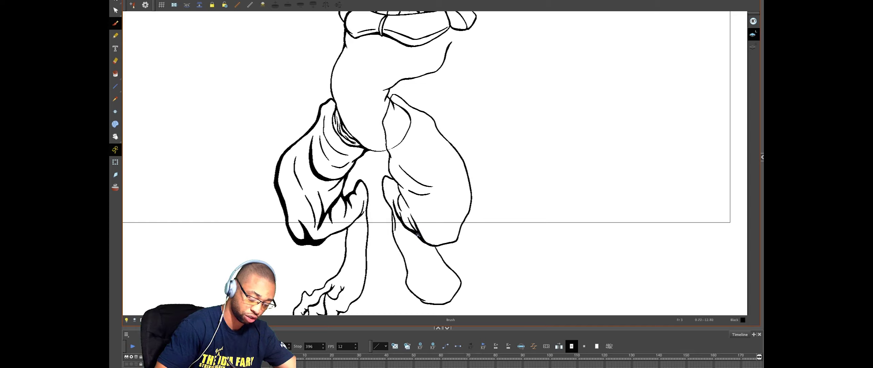
pyautogui.hotkey('alt', 's')
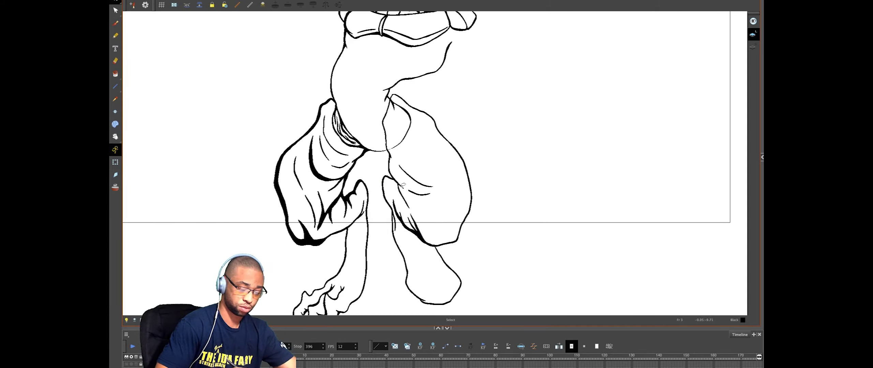
pyautogui.hotkey('alt', 'b')
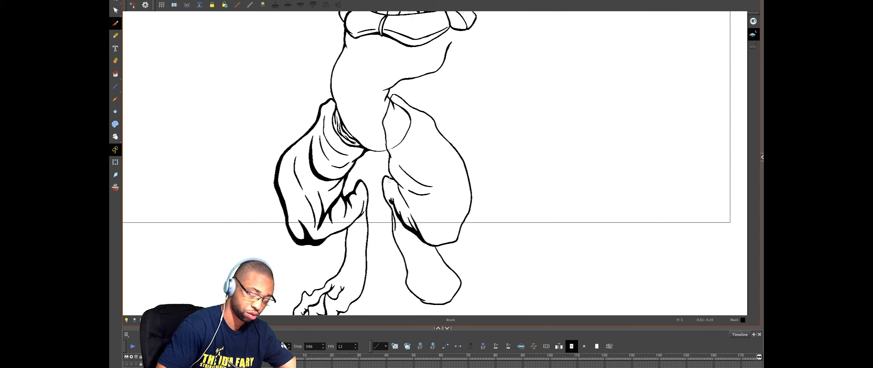
# Step: Delete the leftover curve of the rounded lower torso where it overlaps the second thigh
pyautogui.scroll(-5, 516, 211)
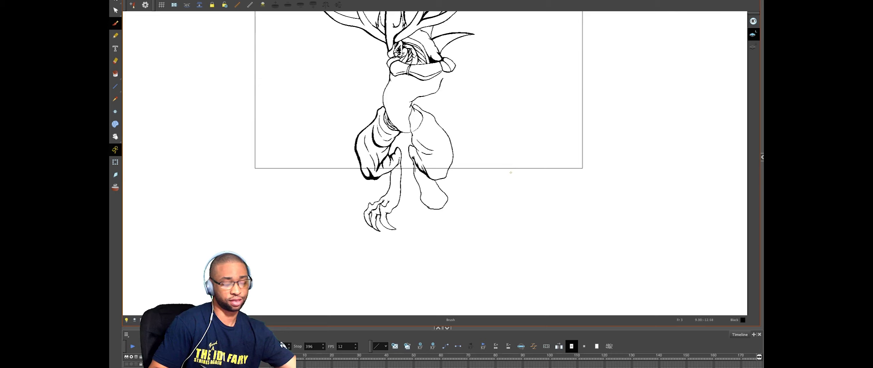
pyautogui.scroll(5, 511, 172)
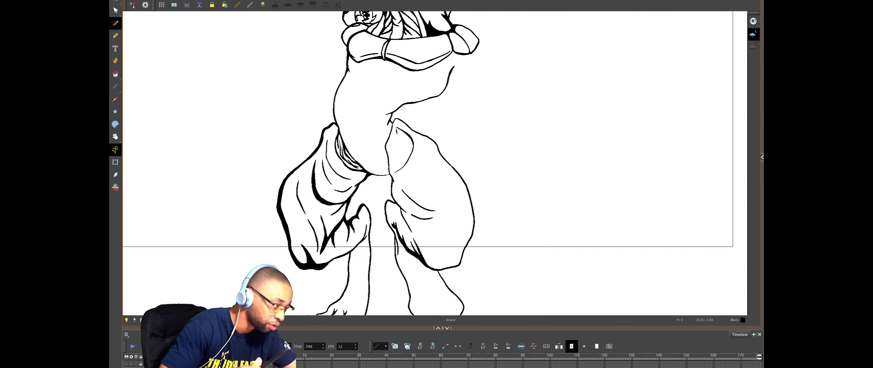
pyautogui.hotkey('alt', 's')
pyautogui.moveTo(398, 124)
pyautogui.mouseDown()
pyautogui.moveTo(398, 141)
pyautogui.moveTo(416, 150)
pyautogui.moveTo(395, 125)
pyautogui.mouseUp()
pyautogui.press('Delete')
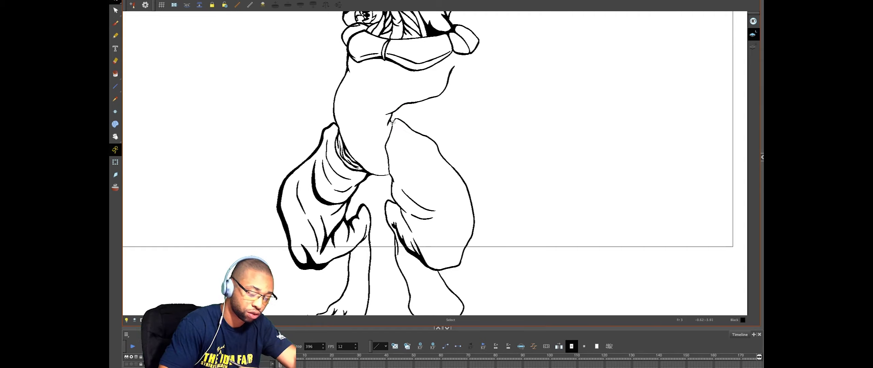
# Step: Check the whole figure with onion skin toggled on and off, leaving it on
pyautogui.hotkey('alt', 'b')
pyautogui.press('1')
pyautogui.press('1')
pyautogui.press('1')
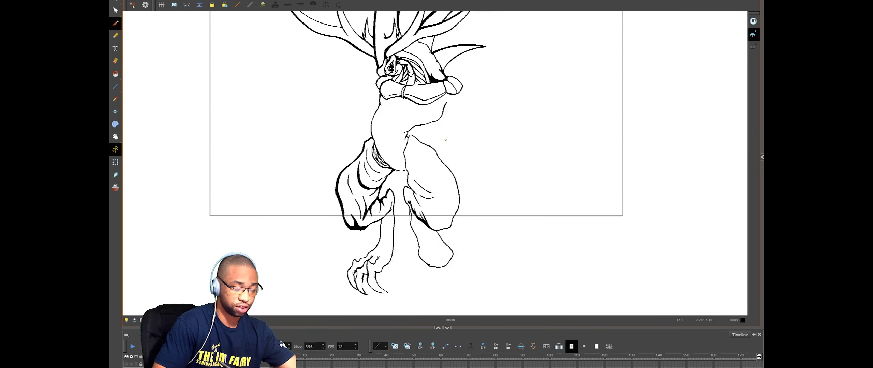
pyautogui.press('space')
pyautogui.moveTo(507, 168); pyautogui.dragTo(502, 157)
pyautogui.hotkey('alt', 'o')
pyautogui.hotkey('alt', 'o')
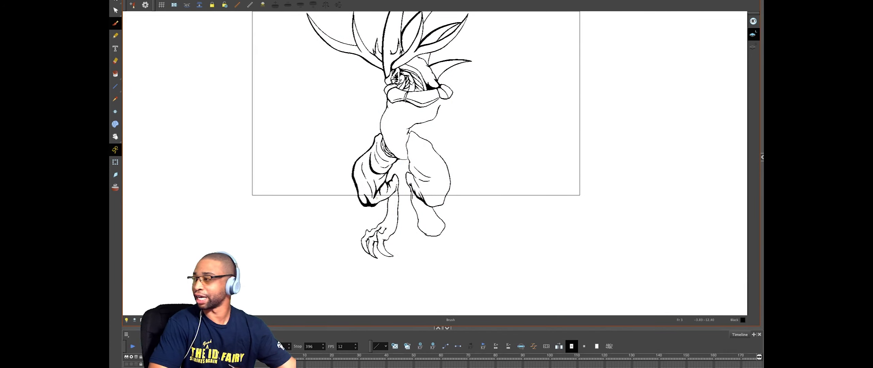
pyautogui.hotkey('alt', 'o')
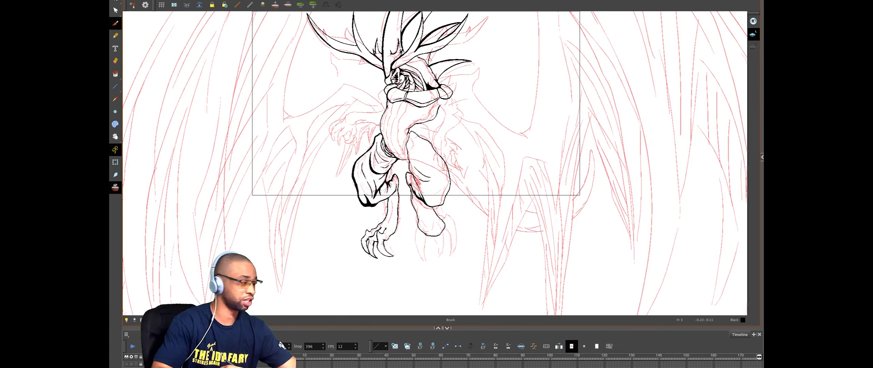
# Step: Ink the second foot's toes, its middle and outer claws, and the outer edge of its inner claw
pyautogui.press('2')
pyautogui.press('2')
pyautogui.moveTo(443, 276); pyautogui.dragTo(450, 175)
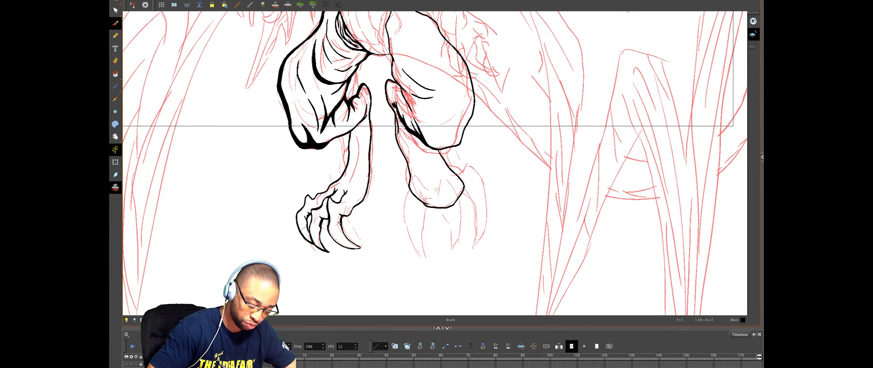
pyautogui.moveTo(440, 184)
pyautogui.mouseDown()
pyautogui.moveTo(438, 195)
pyautogui.moveTo(457, 190)
pyautogui.moveTo(462, 208)
pyautogui.moveTo(465, 228)
pyautogui.moveTo(453, 250)
pyautogui.moveTo(448, 221)
pyautogui.mouseUp()
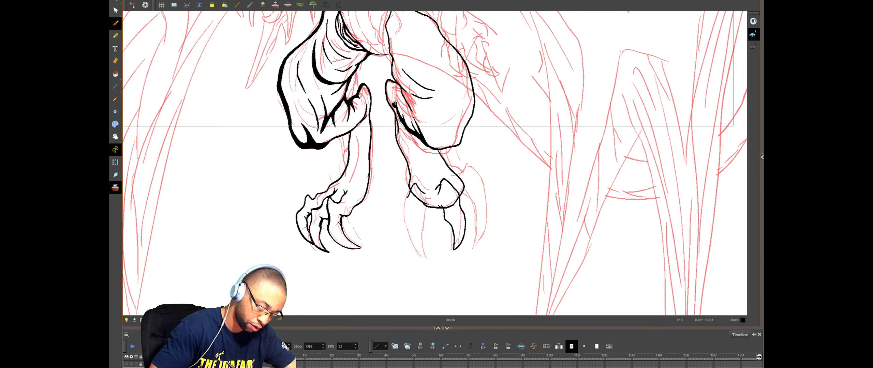
pyautogui.moveTo(404, 204)
pyautogui.mouseDown()
pyautogui.moveTo(406, 234)
pyautogui.moveTo(424, 259)
pyautogui.mouseUp()
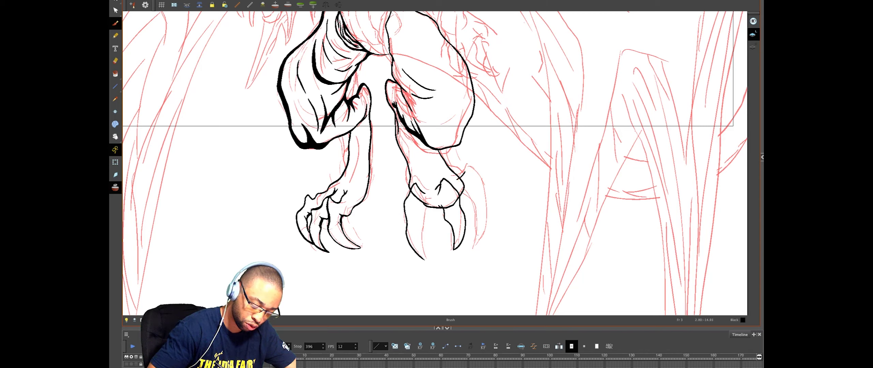
pyautogui.moveTo(470, 169)
pyautogui.mouseDown()
pyautogui.moveTo(487, 194)
pyautogui.moveTo(489, 232)
pyautogui.moveTo(475, 243)
pyautogui.mouseUp()
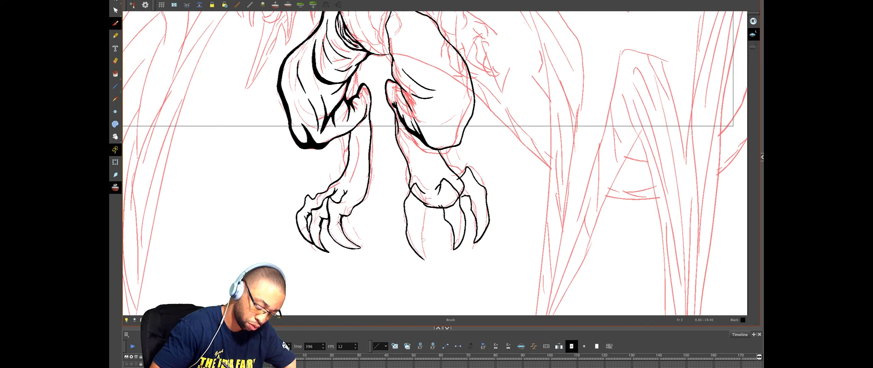
pyautogui.moveTo(426, 260)
pyautogui.mouseDown()
pyautogui.moveTo(420, 211)
pyautogui.moveTo(434, 208)
pyautogui.mouseUp()
pyautogui.moveTo(420, 239); pyautogui.dragTo(424, 254)
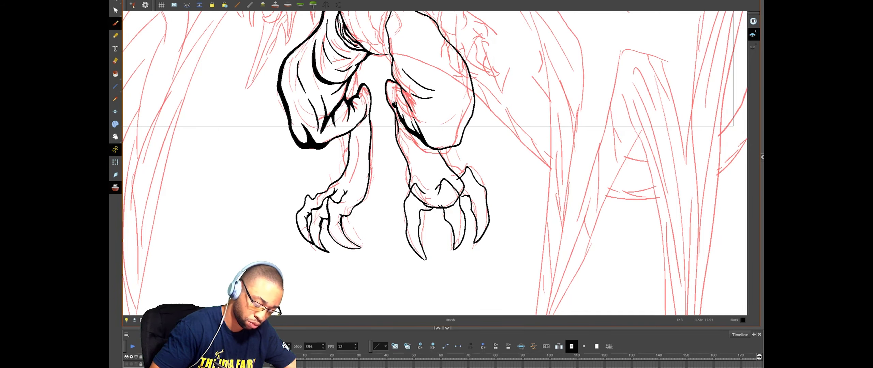
pyautogui.hotkey('ctrl', 'z')
pyautogui.hotkey('ctrl', 'z')
pyautogui.hotkey('ctrl', 'z')
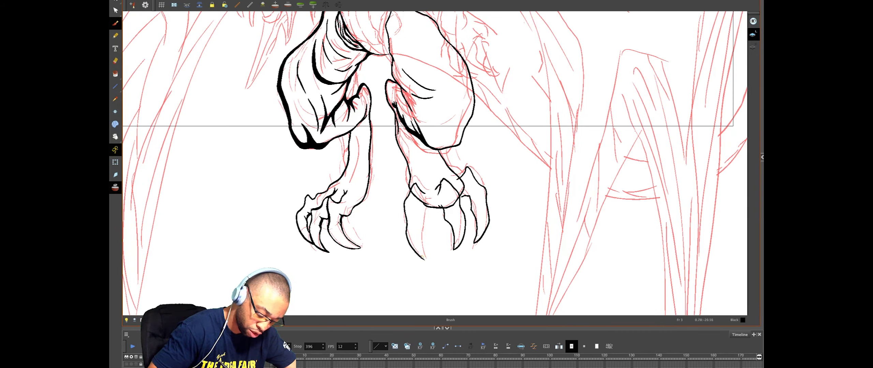
# Step: Close the second foot's inner claw, delete the rounded foot outline crossing the toes, and turn off onion skin
pyautogui.moveTo(426, 259); pyautogui.dragTo(422, 233)
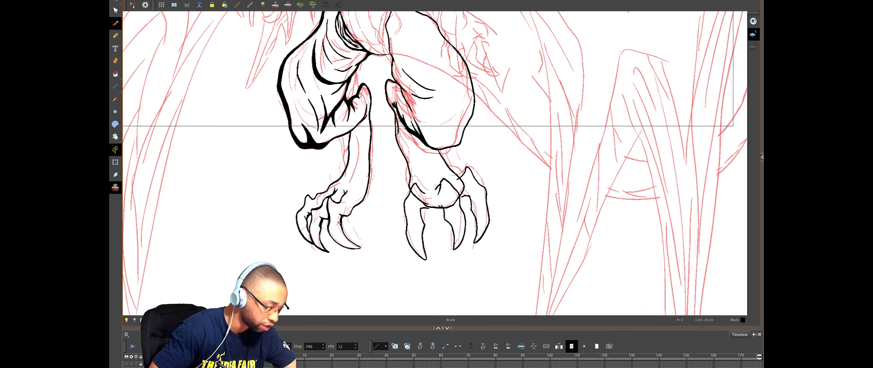
pyautogui.hotkey('alt', 's')
pyautogui.click(438, 207)
pyautogui.press('Delete')
pyautogui.click(462, 187)
pyautogui.hotkey('alt', 'e')
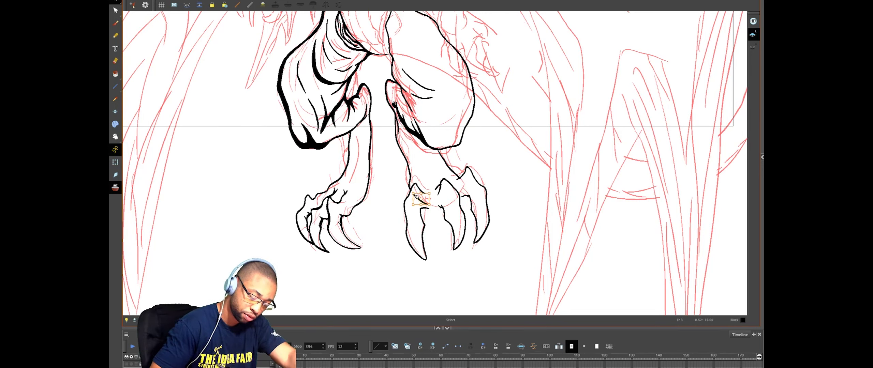
pyautogui.hotkey('alt', 'o')
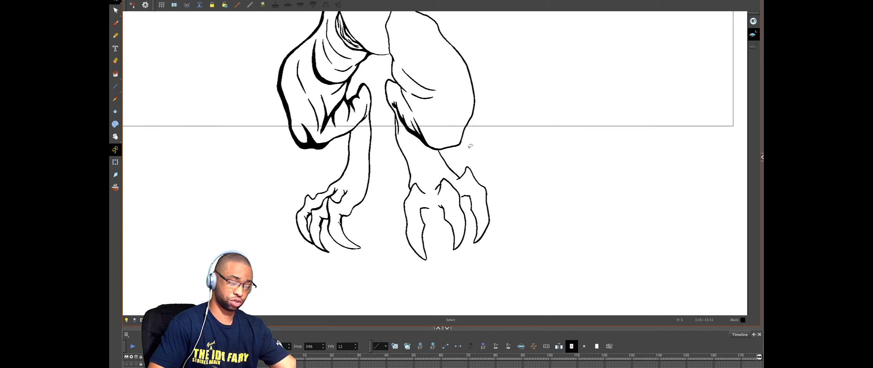
# Step: Ink a long contour line inside each of the second foot's three claws with the Brush
pyautogui.hotkey('alt', 'b')
pyautogui.scroll(3, 442, 165)
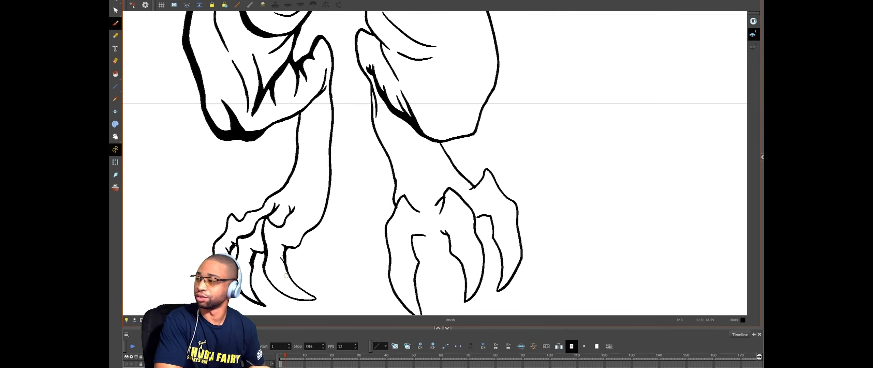
pyautogui.moveTo(318, 234)
pyautogui.mouseDown()
pyautogui.moveTo(416, 154)
pyautogui.moveTo(415, 172)
pyautogui.mouseUp()
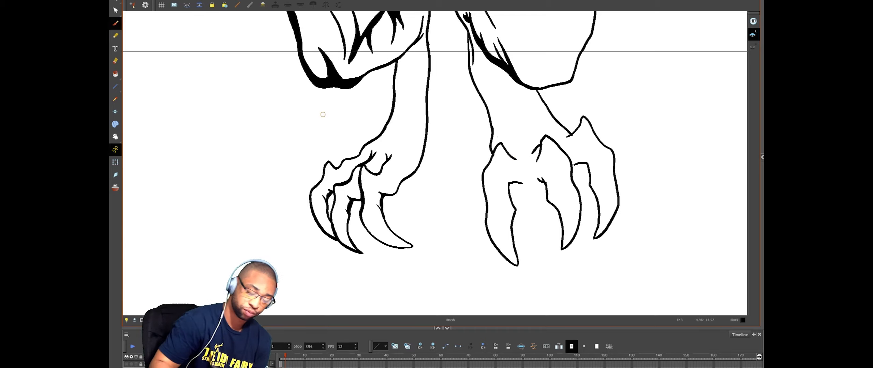
pyautogui.moveTo(500, 153)
pyautogui.mouseDown()
pyautogui.moveTo(497, 229)
pyautogui.moveTo(518, 263)
pyautogui.mouseUp()
pyautogui.moveTo(546, 143)
pyautogui.mouseDown()
pyautogui.moveTo(571, 209)
pyautogui.moveTo(569, 239)
pyautogui.mouseUp()
pyautogui.moveTo(583, 129)
pyautogui.mouseDown()
pyautogui.moveTo(605, 174)
pyautogui.moveTo(610, 218)
pyautogui.moveTo(594, 227)
pyautogui.mouseUp()
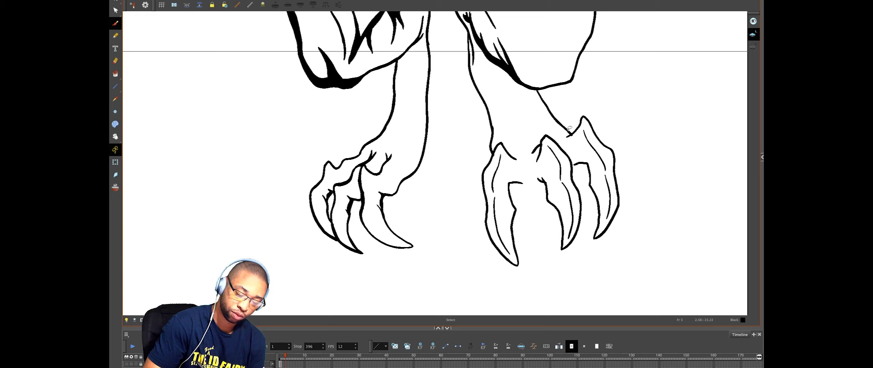
# Step: Ink the knuckle crease and curved webbing between the second foot's inner and middle toes, nudging the crease into place
pyautogui.moveTo(514, 152); pyautogui.dragTo(520, 155)
pyautogui.moveTo(509, 188); pyautogui.dragTo(531, 184)
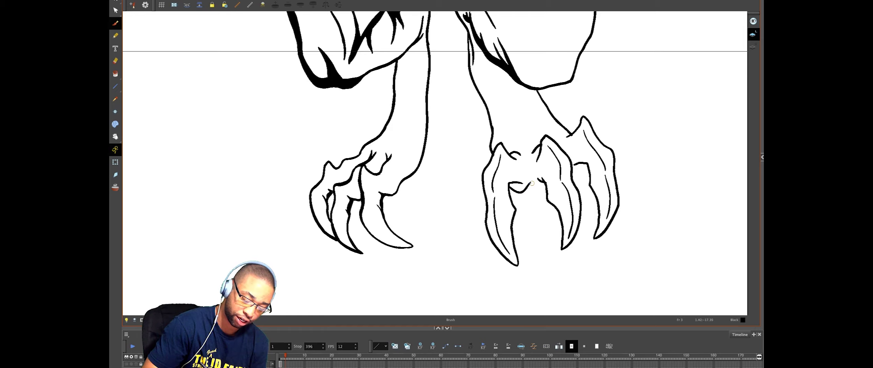
pyautogui.moveTo(529, 184); pyautogui.dragTo(547, 185)
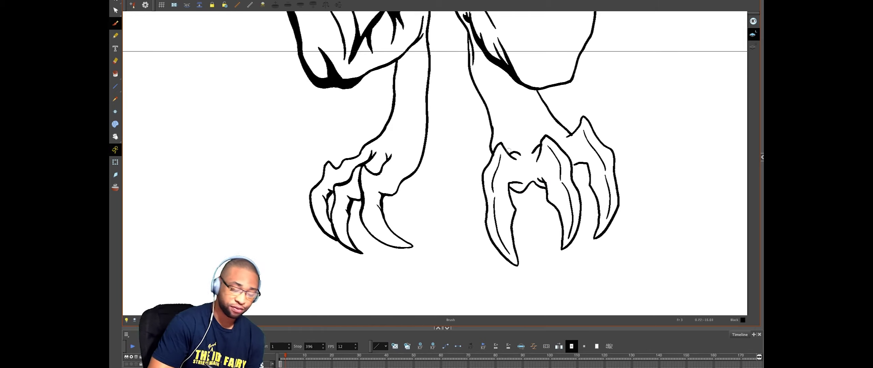
pyautogui.click(116, 10)
pyautogui.click(514, 154)
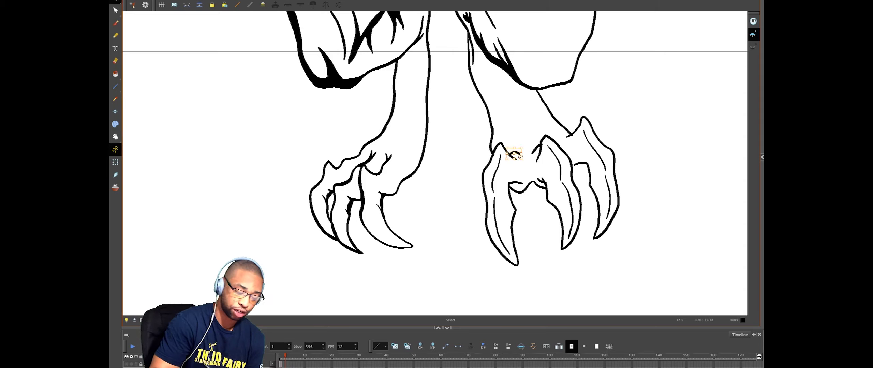
pyautogui.moveTo(520, 153); pyautogui.dragTo(523, 155)
pyautogui.click(525, 132)
pyautogui.hotkey('alt', 'b')
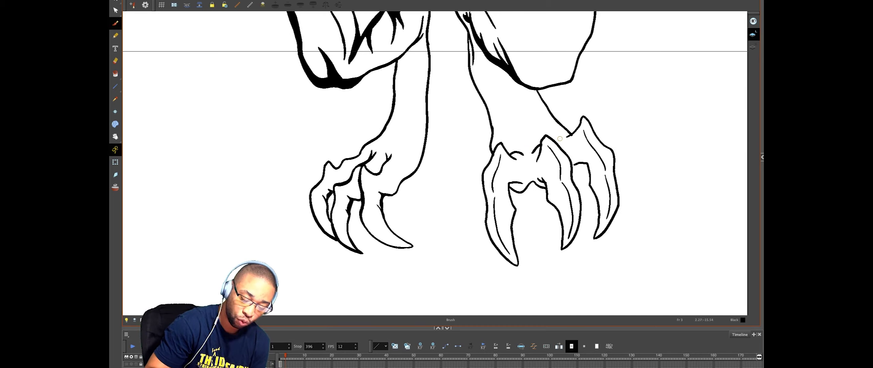
# Step: Ink the joins between the second foot's middle and outer toes, and erase the overlap where the ankle meets the outer toe
pyautogui.moveTo(561, 139); pyautogui.dragTo(576, 129)
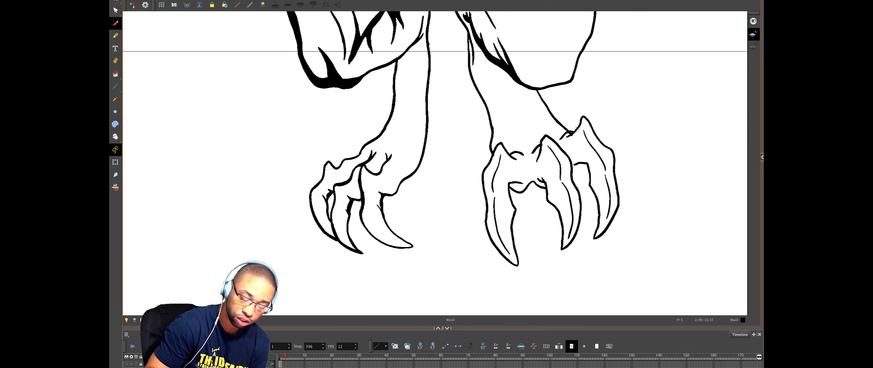
pyautogui.moveTo(582, 165)
pyautogui.mouseDown()
pyautogui.moveTo(588, 167)
pyautogui.moveTo(578, 176)
pyautogui.moveTo(568, 170)
pyautogui.mouseUp()
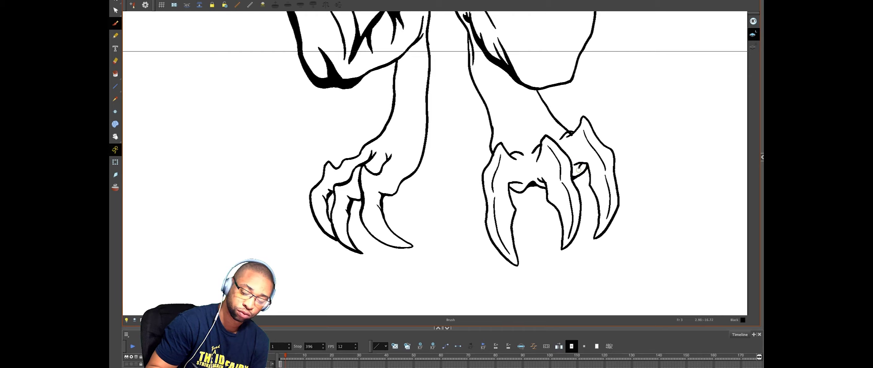
pyautogui.press('e')
pyautogui.moveTo(573, 135); pyautogui.dragTo(574, 129)
pyautogui.hotkey('alt', 'b')
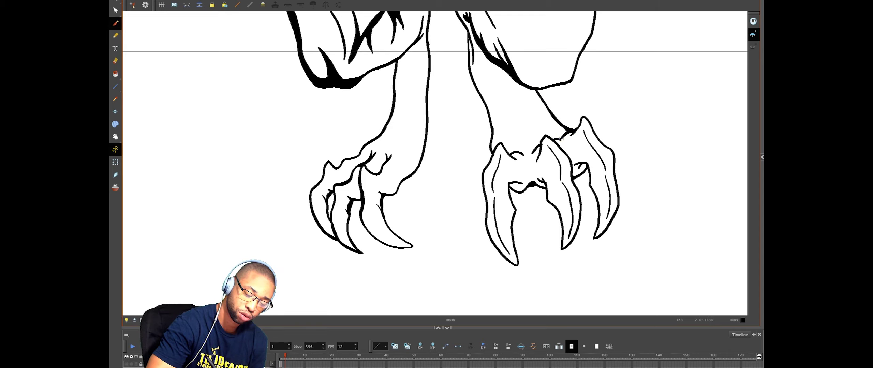
# Step: Try short crease strokes around the second foot's middle knuckle and delete the extra crease between the inner and middle toes
pyautogui.moveTo(562, 141); pyautogui.dragTo(575, 158)
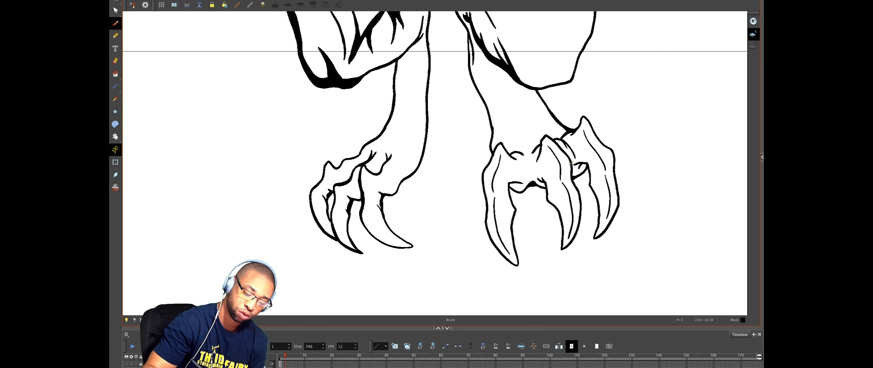
pyautogui.press('super+z')
pyautogui.press('super+z')
pyautogui.moveTo(559, 139)
pyautogui.mouseDown()
pyautogui.moveTo(572, 155)
pyautogui.moveTo(528, 163)
pyautogui.mouseUp()
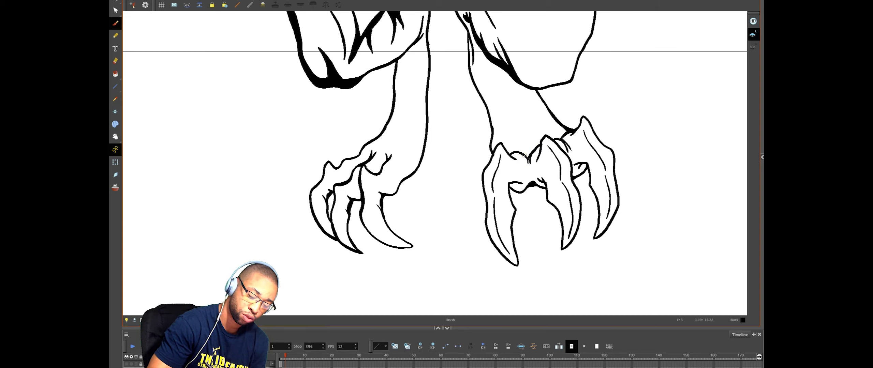
pyautogui.moveTo(528, 160); pyautogui.dragTo(526, 171)
pyautogui.press('super+z')
pyautogui.hotkey('alt', 'b')
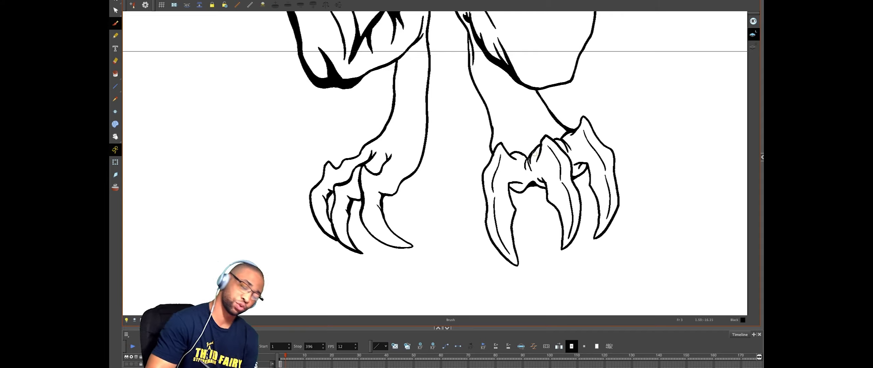
pyautogui.hotkey('alt', 's')
pyautogui.click(527, 159)
pyautogui.press('Delete')
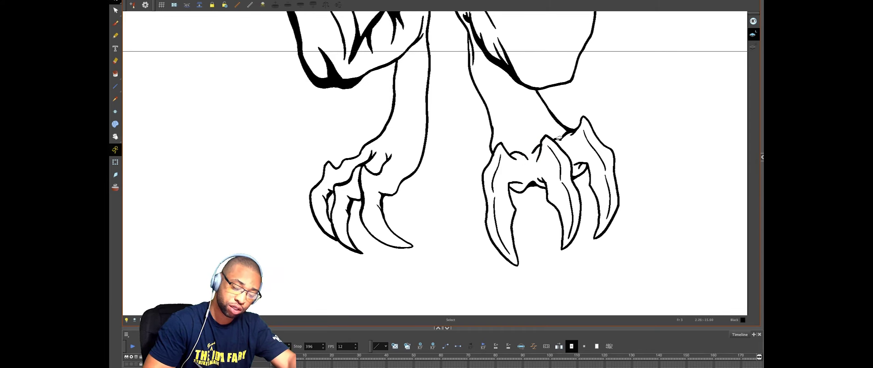
# Step: Ink tendon lines from the second foot's knuckles up the ankle and along the inner side of the shin
pyautogui.hotkey('alt', 'b')
pyautogui.moveTo(519, 154); pyautogui.dragTo(529, 161)
pyautogui.press('super+z')
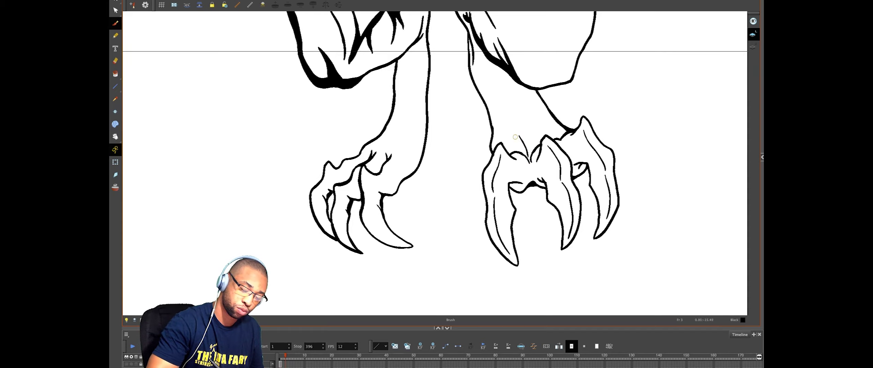
pyautogui.moveTo(501, 118); pyautogui.dragTo(504, 141)
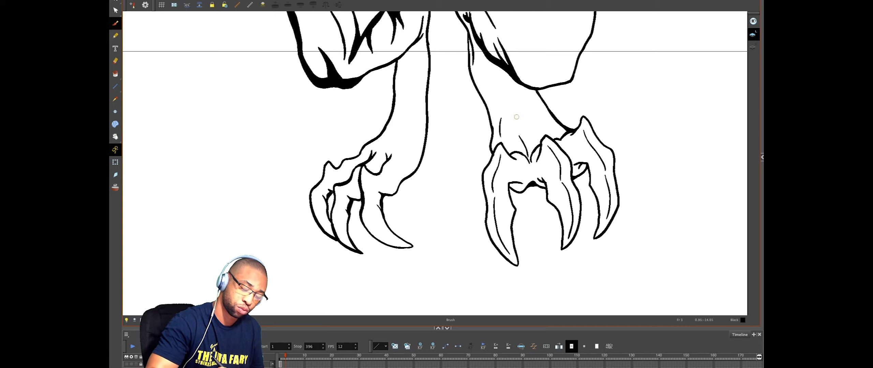
pyautogui.moveTo(499, 89); pyautogui.dragTo(521, 134)
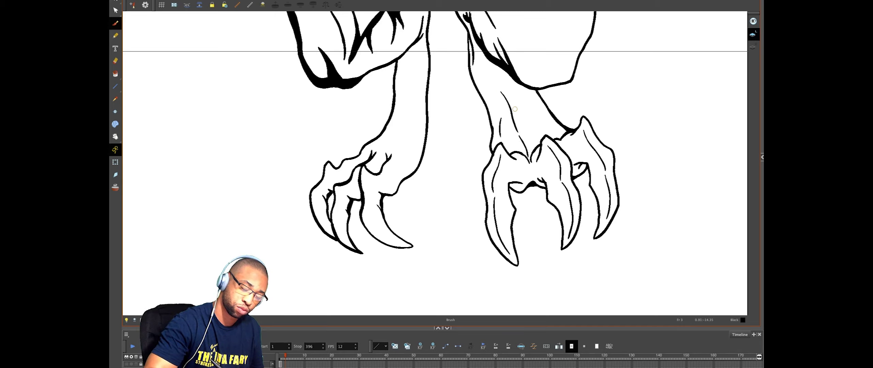
pyautogui.moveTo(511, 107); pyautogui.dragTo(520, 129)
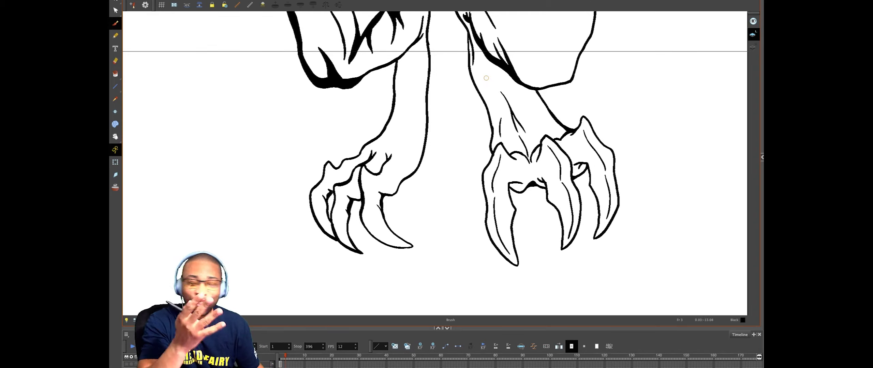
pyautogui.moveTo(481, 70)
pyautogui.mouseDown()
pyautogui.moveTo(501, 128)
pyautogui.moveTo(497, 101)
pyautogui.moveTo(501, 117)
pyautogui.moveTo(500, 110)
pyautogui.moveTo(500, 142)
pyautogui.mouseUp()
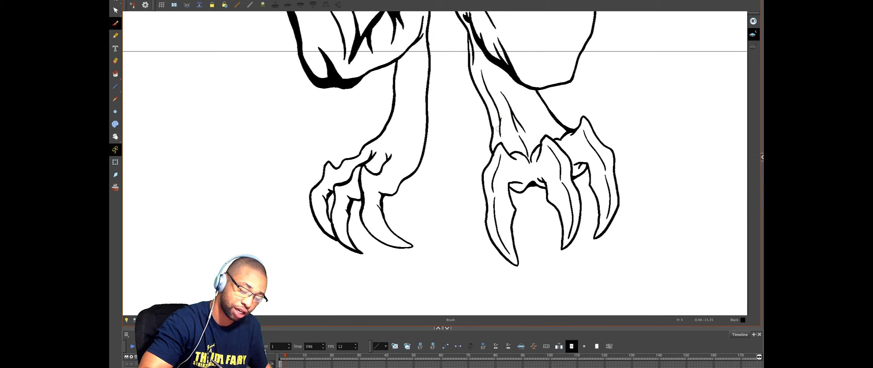
# Step: Ink more tendon lines down the middle and outer side of the second leg's shin, extending them up towards the thigh
pyautogui.moveTo(512, 86)
pyautogui.mouseDown()
pyautogui.moveTo(540, 132)
pyautogui.moveTo(524, 131)
pyautogui.moveTo(528, 150)
pyautogui.mouseUp()
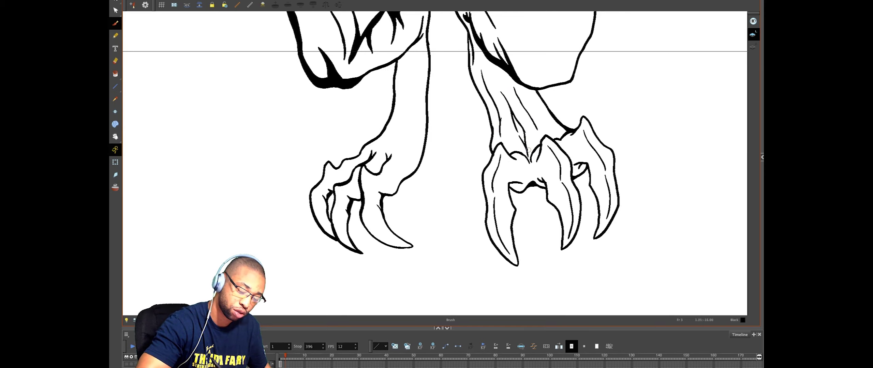
pyautogui.moveTo(535, 124); pyautogui.dragTo(539, 131)
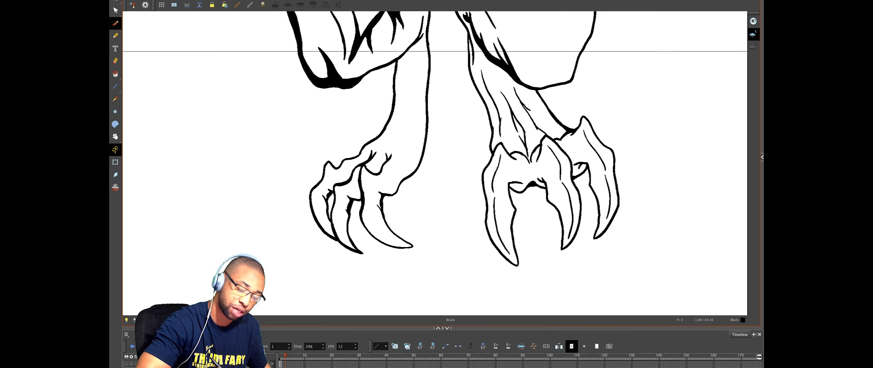
pyautogui.moveTo(537, 117); pyautogui.dragTo(545, 133)
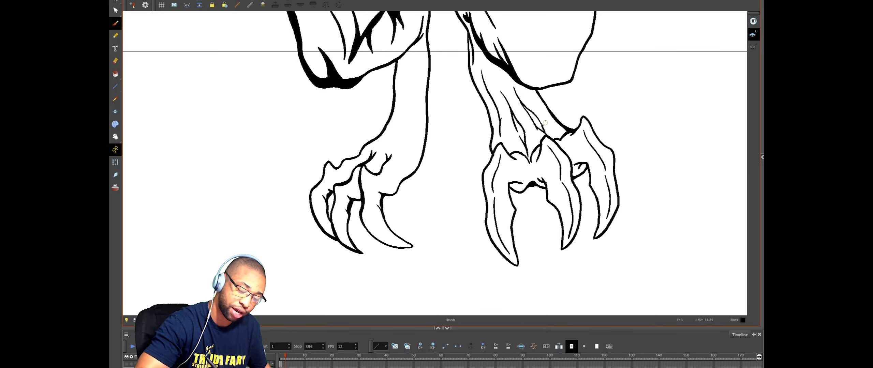
pyautogui.moveTo(534, 99); pyautogui.dragTo(563, 132)
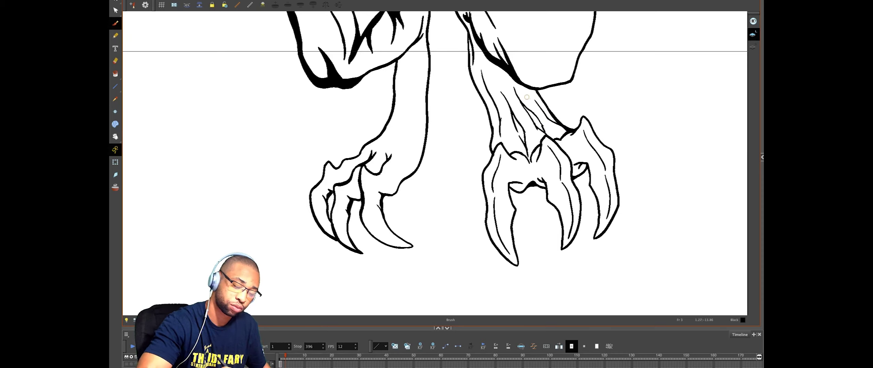
pyautogui.moveTo(536, 104)
pyautogui.mouseDown()
pyautogui.moveTo(517, 72)
pyautogui.moveTo(496, 83)
pyautogui.moveTo(502, 94)
pyautogui.moveTo(485, 61)
pyautogui.mouseUp()
pyautogui.moveTo(514, 90); pyautogui.dragTo(492, 59)
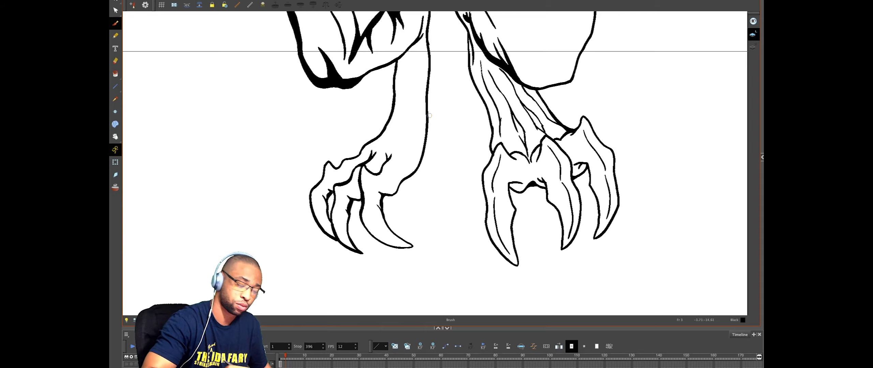
# Step: Ink matching tendon lines along the first leg's shin, from below the thigh to the ankle
pyautogui.moveTo(399, 139)
pyautogui.mouseDown()
pyautogui.moveTo(410, 96)
pyautogui.moveTo(400, 134)
pyautogui.mouseUp()
pyautogui.moveTo(418, 101); pyautogui.dragTo(413, 160)
pyautogui.moveTo(423, 76); pyautogui.dragTo(419, 101)
pyautogui.moveTo(402, 78)
pyautogui.mouseDown()
pyautogui.moveTo(392, 136)
pyautogui.moveTo(385, 143)
pyautogui.moveTo(395, 121)
pyautogui.moveTo(376, 144)
pyautogui.moveTo(381, 136)
pyautogui.mouseUp()
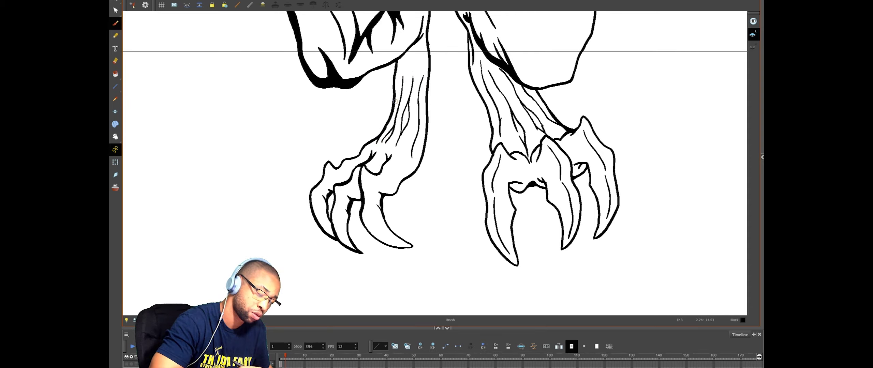
pyautogui.scroll(5, 453, 109)
pyautogui.moveTo(431, 115)
pyautogui.mouseDown()
pyautogui.moveTo(428, 143)
pyautogui.moveTo(407, 149)
pyautogui.mouseUp()
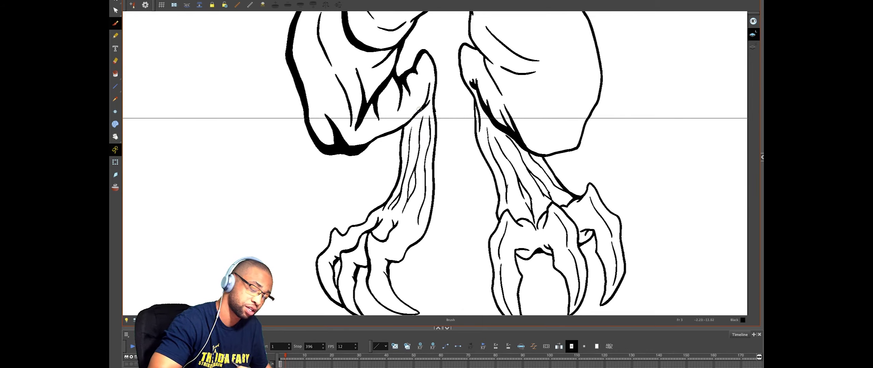
# Step: Try to ink a contour line along the first foot's inner toe and claw
pyautogui.scroll(-5, 538, 137)
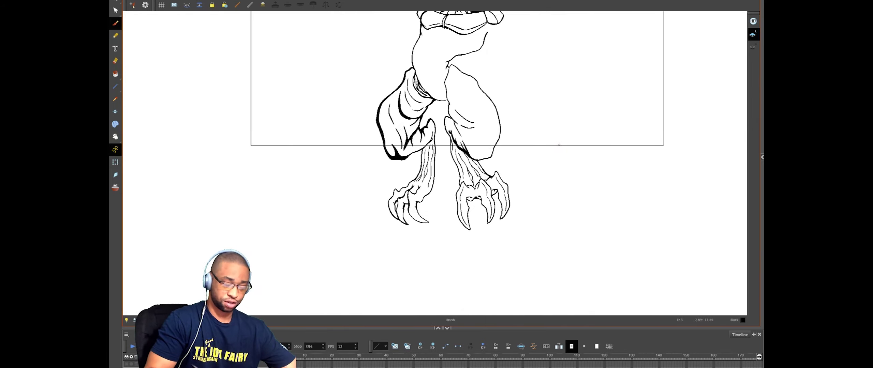
pyautogui.moveTo(541, 156); pyautogui.dragTo(539, 163)
pyautogui.scroll(2, 537, 162)
pyautogui.moveTo(540, 152); pyautogui.dragTo(543, 112)
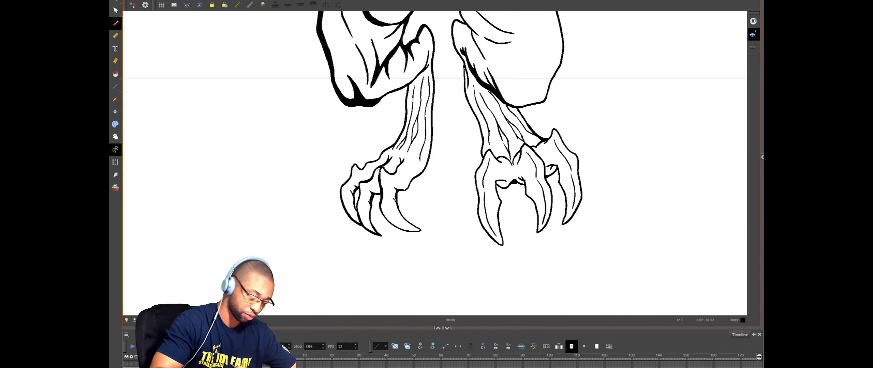
pyautogui.moveTo(387, 179); pyautogui.dragTo(400, 221)
pyautogui.hotkey('ctrl', 'z')
pyautogui.hotkey('ctrl', 'z')
pyautogui.press('space')
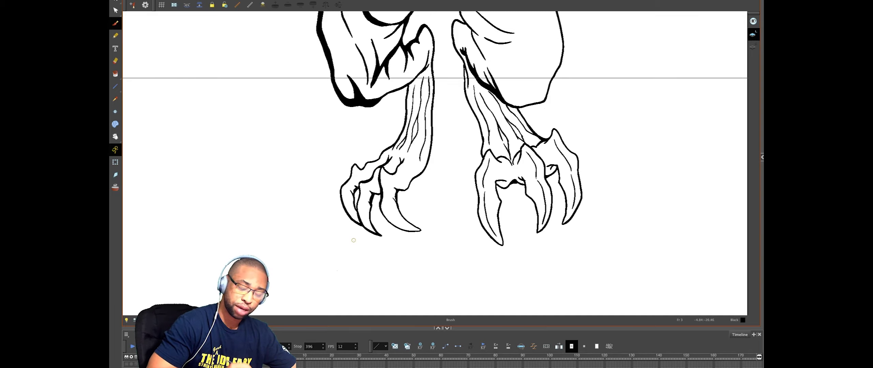
# Step: Delete the stray line pieces between the first foot's inner and middle claws
pyautogui.hotkey('alt', 's')
pyautogui.click(381, 200)
pyautogui.click(385, 191)
pyautogui.click(382, 202)
pyautogui.press('Delete')
pyautogui.click(382, 202)
pyautogui.press('Delete')
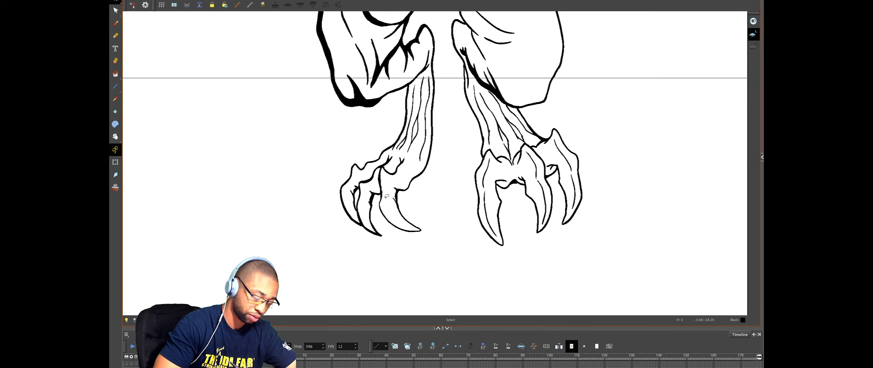
# Step: Delete the overlapping line pieces on the first foot's middle and outer claws
pyautogui.click(362, 209)
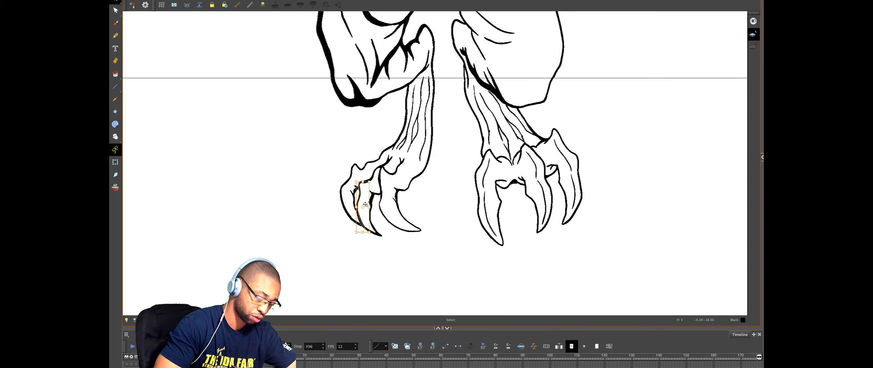
pyautogui.press('Delete')
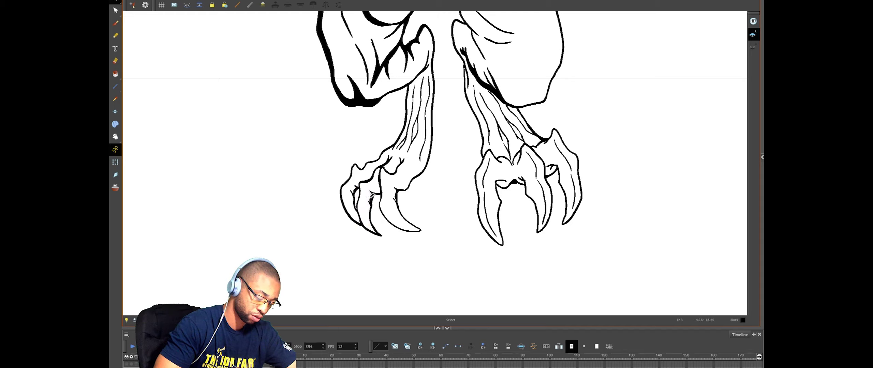
pyautogui.click(348, 200)
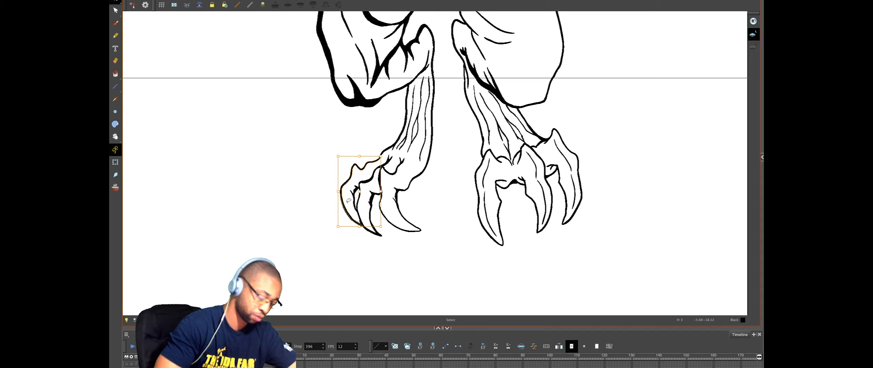
pyautogui.press('Delete')
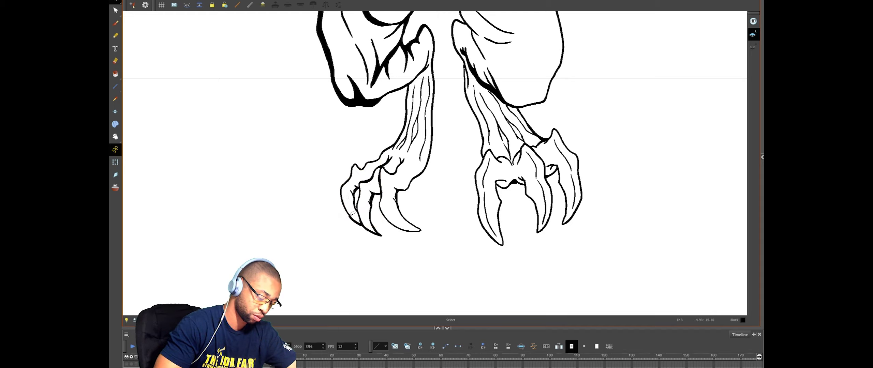
pyautogui.click(353, 219)
pyautogui.press('Delete')
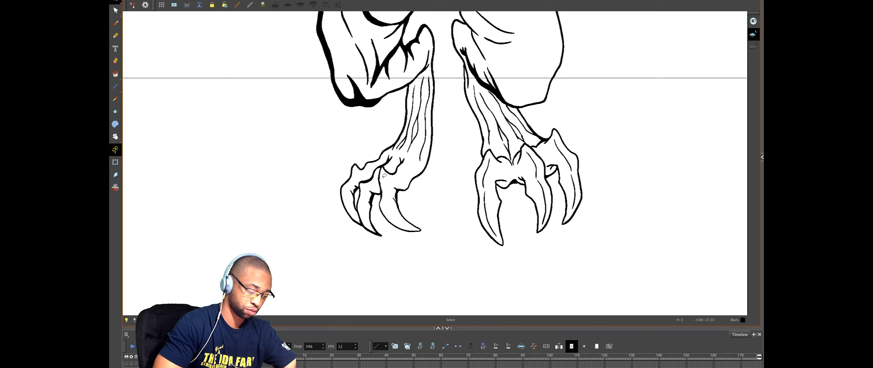
# Step: Delete the remaining stray line pieces at the base of the first foot's middle and inner claws
pyautogui.click(381, 193)
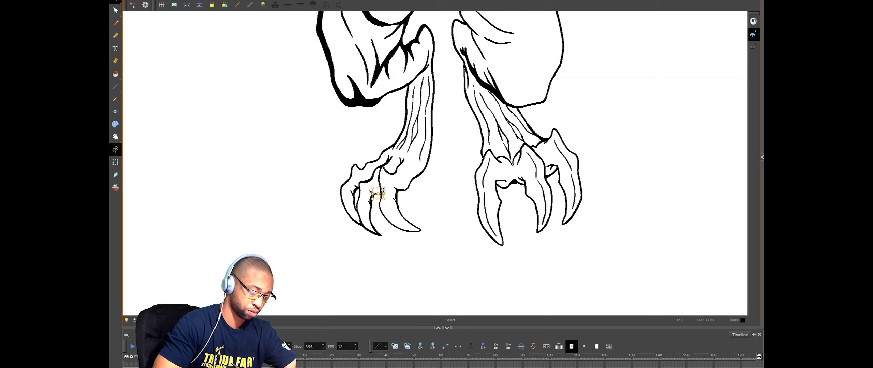
pyautogui.click(397, 189)
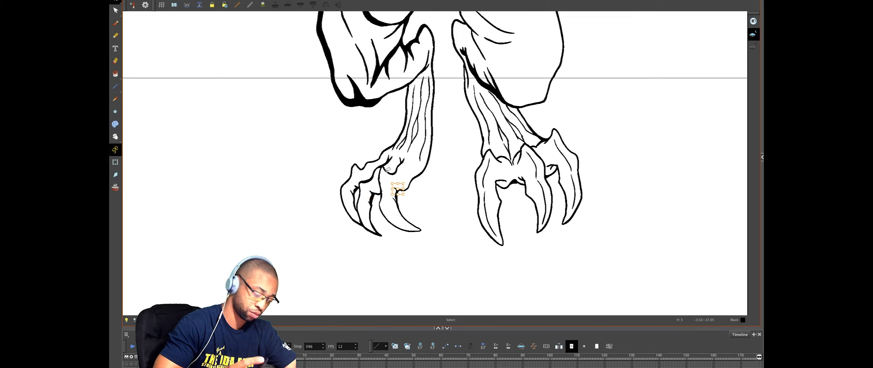
pyautogui.hotkey('alt', 'e')
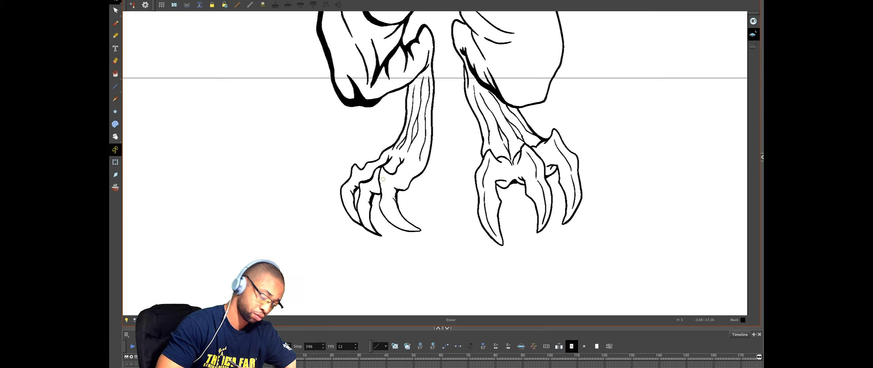
pyautogui.hotkey('alt', 's')
# Step: Show the rough sketch and ink short fold lines on the outer half and lower tip of the second leg's thigh
pyautogui.scroll(-4, 383, 179)
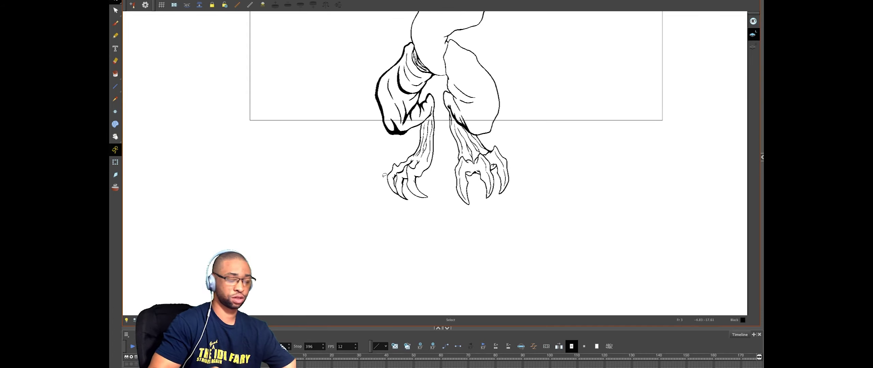
pyautogui.scroll(5, 533, 105)
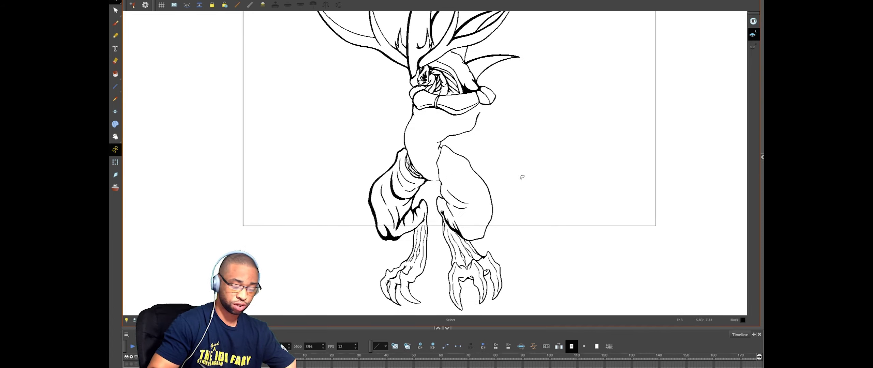
pyautogui.hotkey('alt', 'o')
pyautogui.press('2')
pyautogui.press('2')
pyautogui.press('space')
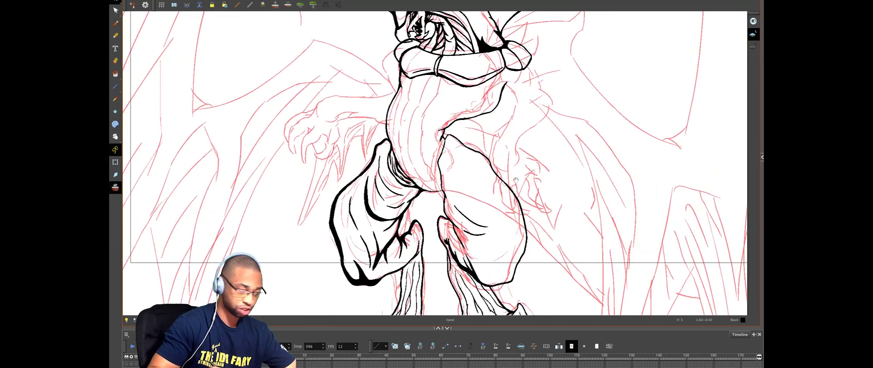
pyautogui.moveTo(508, 183); pyautogui.dragTo(490, 134)
pyautogui.hotkey('alt', 'b')
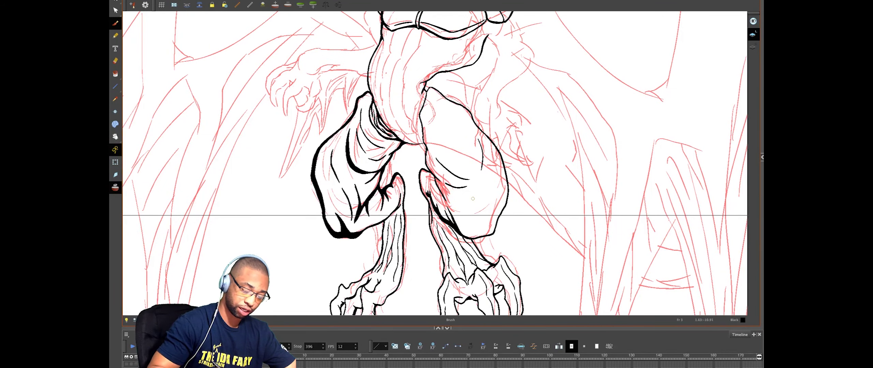
pyautogui.moveTo(476, 214); pyautogui.dragTo(483, 229)
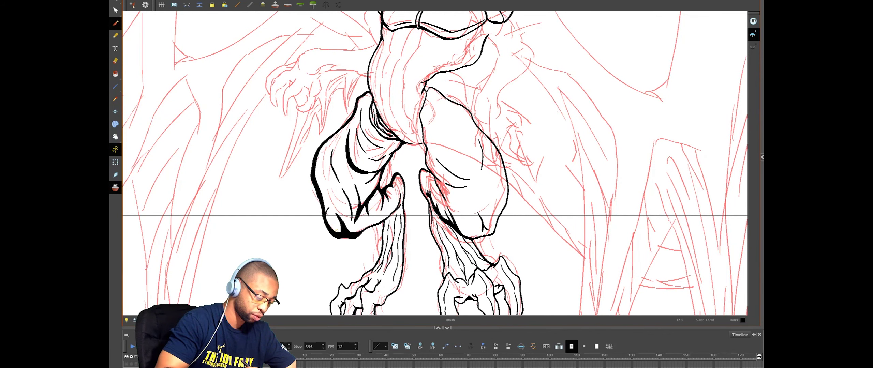
# Step: Hide the rough sketch and ink a short vertical fold line on the lower half of the second leg's thigh
pyautogui.hotkey('alt', 'o')
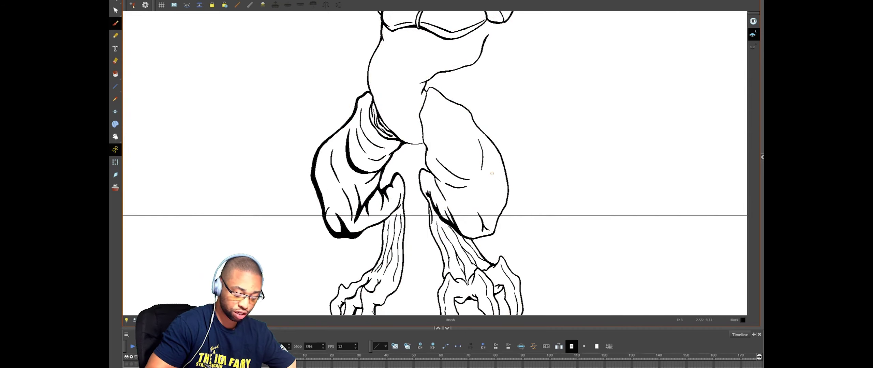
pyautogui.moveTo(487, 176); pyautogui.dragTo(501, 201)
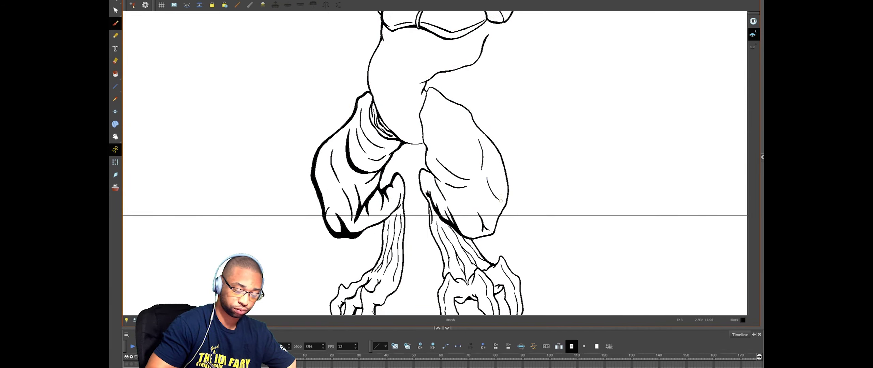
pyautogui.hotkey('ctrl', 'z')
pyautogui.moveTo(480, 177); pyautogui.dragTo(478, 207)
# Step: Try to ink slanting fold lines across the upper part of the second leg's thigh
pyautogui.moveTo(433, 141); pyautogui.dragTo(454, 146)
pyautogui.moveTo(442, 115); pyautogui.dragTo(461, 153)
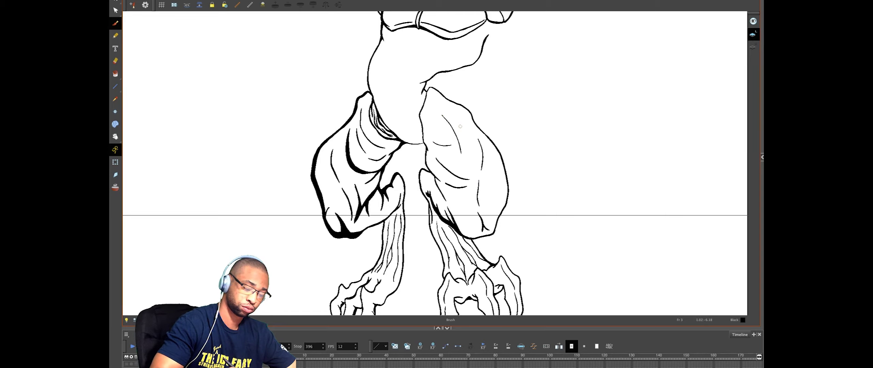
pyautogui.moveTo(457, 128); pyautogui.dragTo(470, 137)
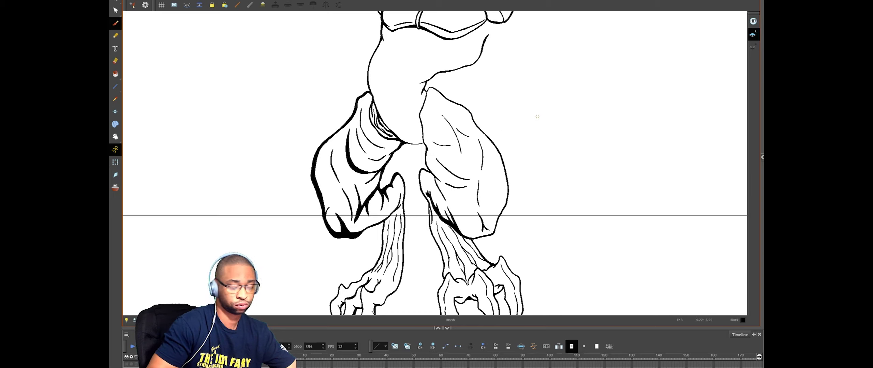
pyautogui.hotkey('ctrl', 'z')
pyautogui.hotkey('ctrl', 'z')
pyautogui.hotkey('ctrl', 'z')
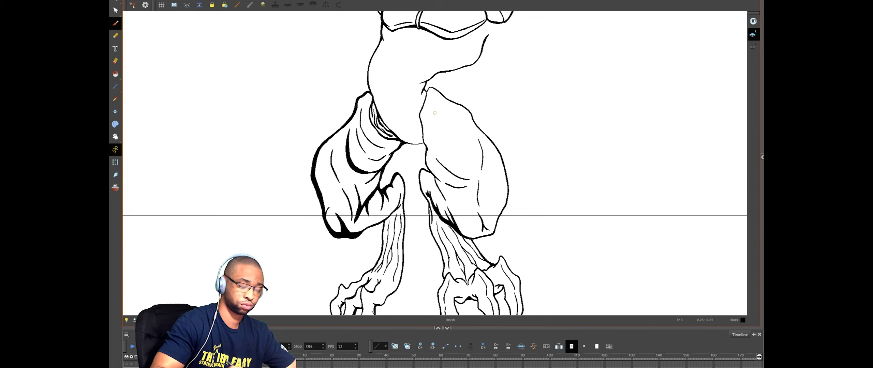
# Step: Ink a row of curved, near-vertical fold lines across the upper part of the second leg's thigh
pyautogui.moveTo(441, 116); pyautogui.dragTo(443, 152)
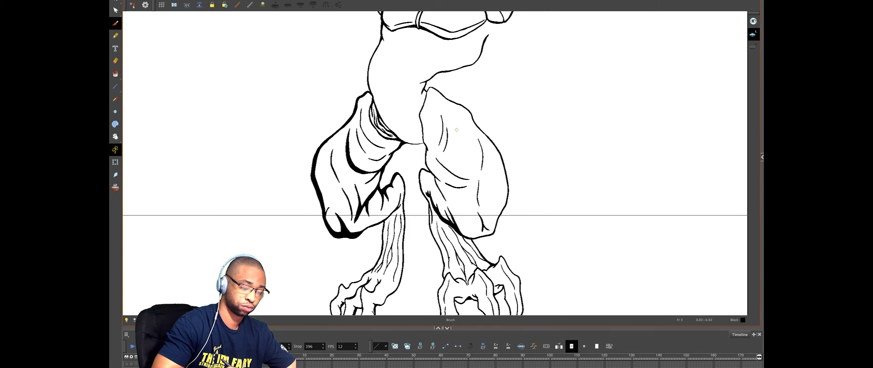
pyautogui.moveTo(460, 120); pyautogui.dragTo(450, 161)
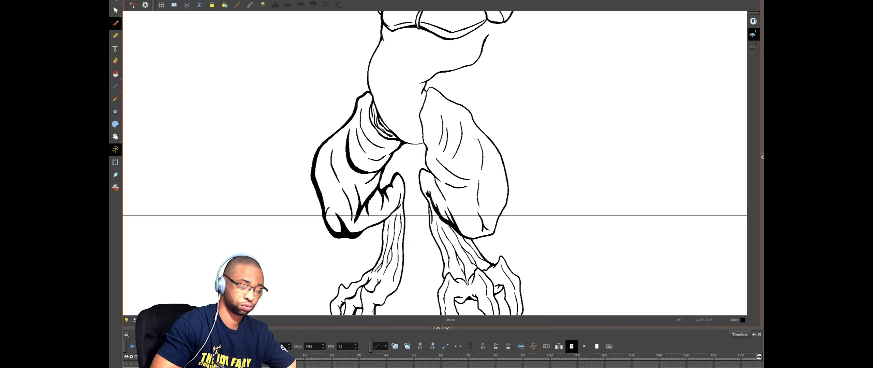
pyautogui.hotkey('alt', 's')
pyautogui.hotkey('alt', 'b')
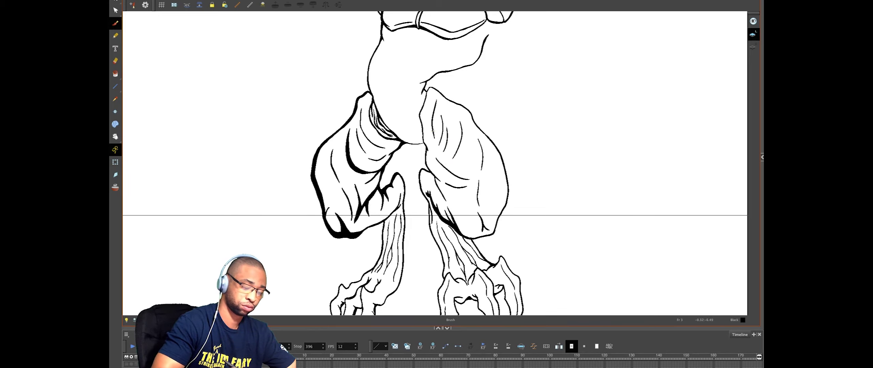
# Step: Examine the whole figure's line art and bring back the rough sketch around the torso and the uninked clawed arm
pyautogui.press('1')
pyautogui.press('1')
pyautogui.press('1')
pyautogui.press('space')
pyautogui.moveTo(525, 122); pyautogui.dragTo(534, 168)
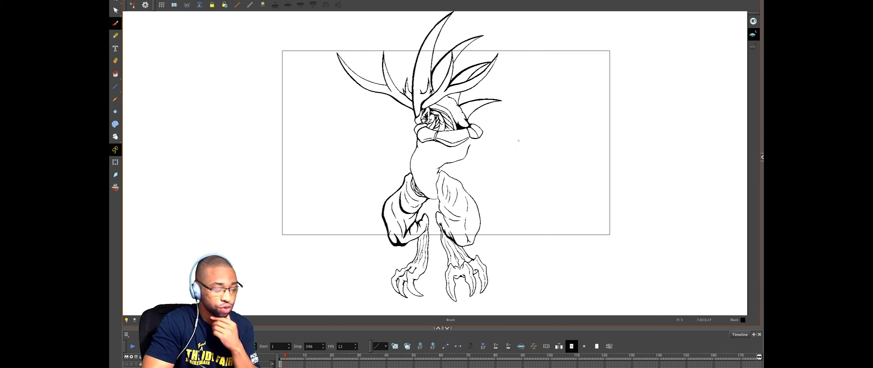
pyautogui.hotkey('alt', 'o')
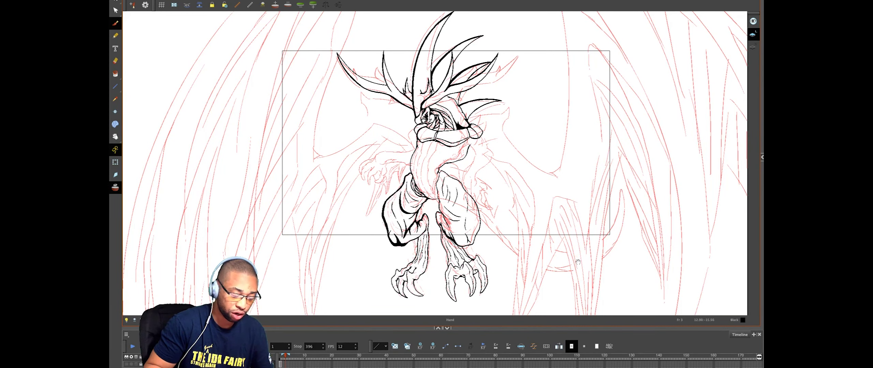
pyautogui.moveTo(583, 257); pyautogui.dragTo(599, 211)
pyautogui.press('2')
pyautogui.press('2')
pyautogui.press('2')
pyautogui.moveTo(425, 23); pyautogui.dragTo(496, 169)
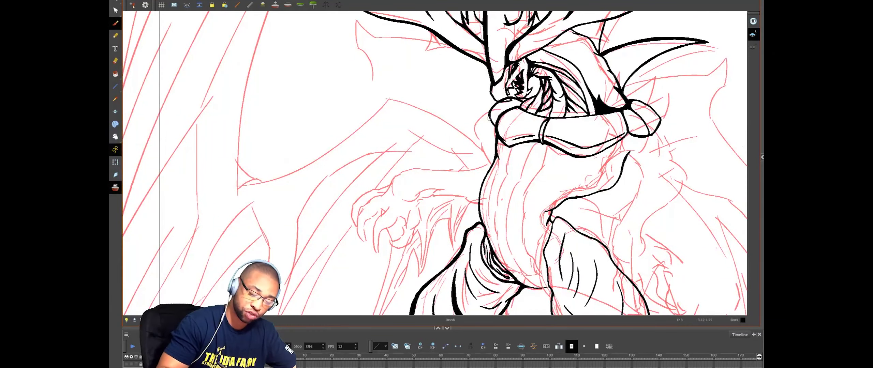
# Step: Try to ink the short shoulder contour beside the chest, just above the sketched clawed arm
pyautogui.moveTo(486, 132); pyautogui.dragTo(488, 157)
pyautogui.hotkey('ctrl', 'z')
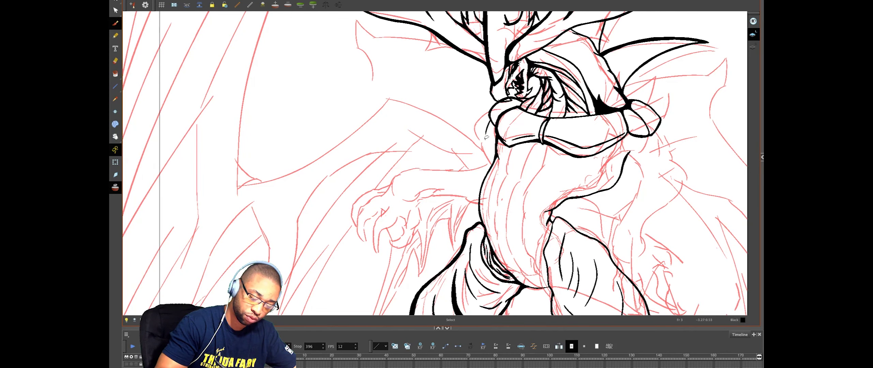
pyautogui.moveTo(491, 118); pyautogui.dragTo(487, 155)
pyautogui.hotkey('ctrl', 'z')
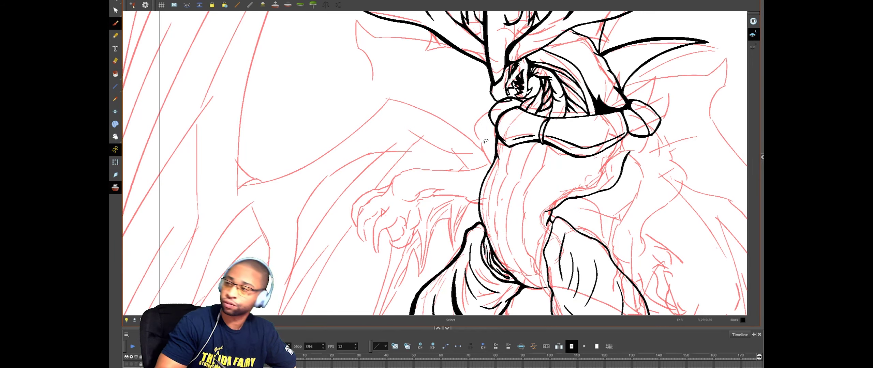
pyautogui.moveTo(490, 117); pyautogui.dragTo(485, 169)
pyautogui.hotkey('ctrl', 'z')
pyautogui.hotkey('ctrl', 'z')
pyautogui.moveTo(492, 120); pyautogui.dragTo(485, 147)
pyautogui.hotkey('ctrl', 'z')
pyautogui.moveTo(492, 119); pyautogui.dragTo(486, 161)
pyautogui.hotkey('ctrl', 'z')
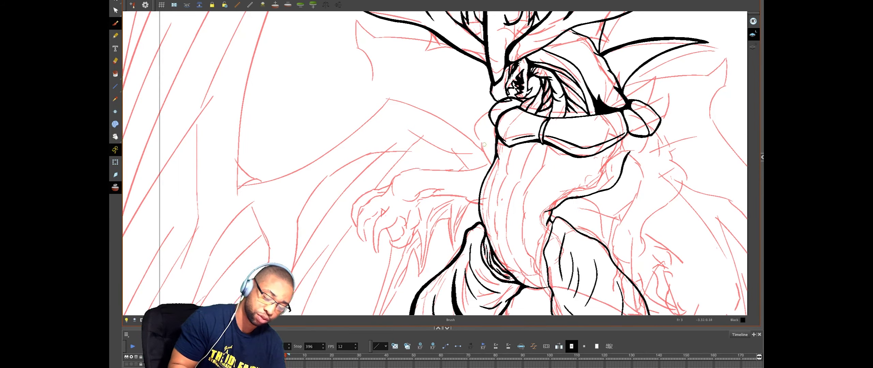
# Step: Ink the upper and lower contours of the sketched forearm between the torso and the wrist
pyautogui.moveTo(486, 160)
pyautogui.mouseDown()
pyautogui.moveTo(458, 170)
pyautogui.moveTo(441, 170)
pyautogui.mouseUp()
pyautogui.hotkey('ctrl', 'z')
pyautogui.hotkey('ctrl', 'z')
pyautogui.moveTo(486, 157)
pyautogui.mouseDown()
pyautogui.moveTo(458, 171)
pyautogui.moveTo(390, 179)
pyautogui.moveTo(385, 189)
pyautogui.moveTo(412, 202)
pyautogui.mouseUp()
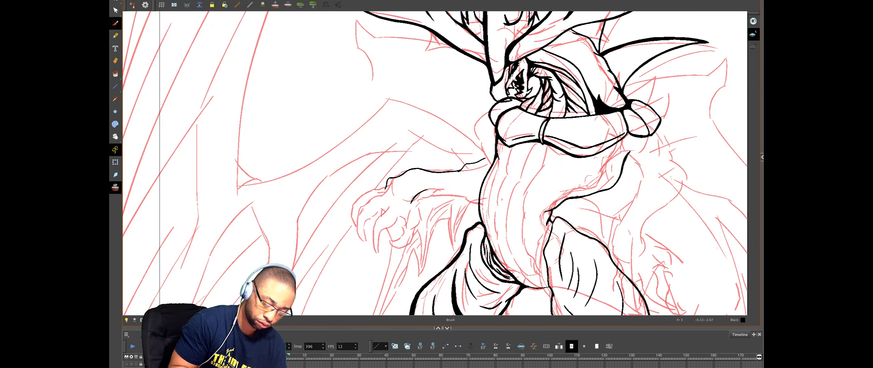
pyautogui.moveTo(430, 189); pyautogui.dragTo(477, 193)
pyautogui.press('super+z')
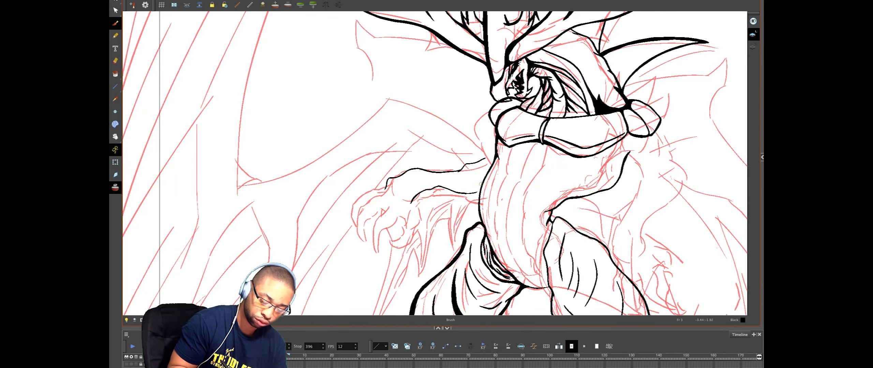
pyautogui.hotkey('ctrl', 'z')
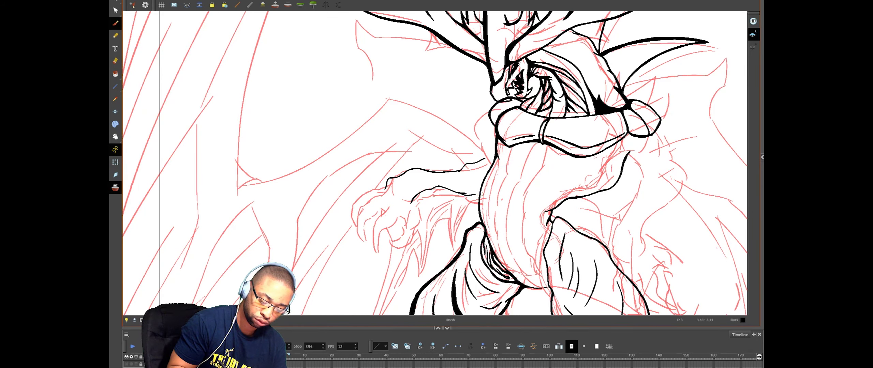
pyautogui.moveTo(464, 194); pyautogui.dragTo(478, 196)
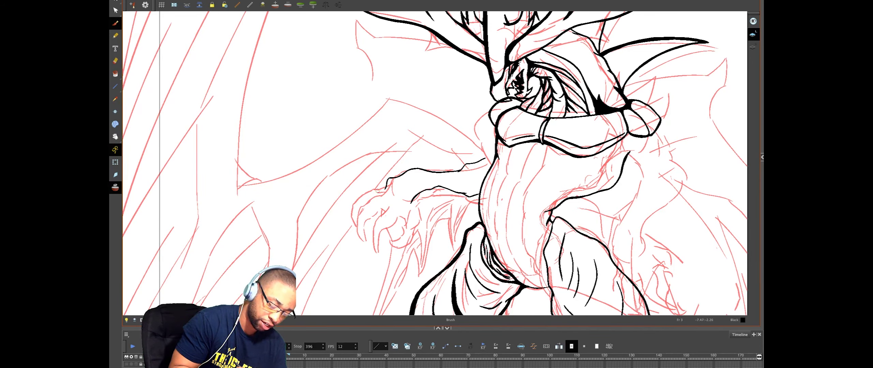
# Step: Ink the back of the clawed hand and its outermost finger, from the wrist down to the claw
pyautogui.moveTo(366, 188)
pyautogui.mouseDown()
pyautogui.moveTo(354, 205)
pyautogui.moveTo(358, 232)
pyautogui.mouseUp()
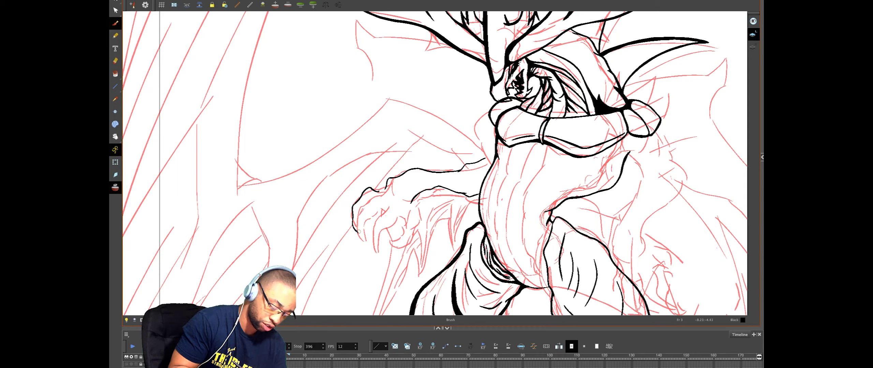
pyautogui.moveTo(361, 234); pyautogui.dragTo(358, 223)
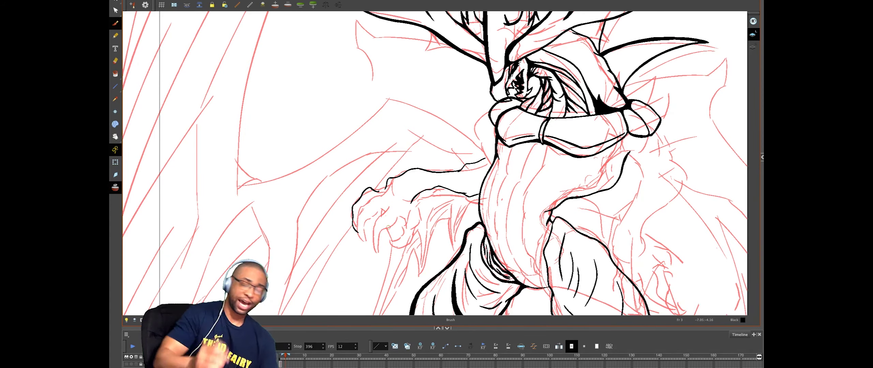
pyautogui.moveTo(475, 221)
pyautogui.mouseDown()
pyautogui.moveTo(467, 187)
pyautogui.moveTo(496, 46)
pyautogui.mouseUp()
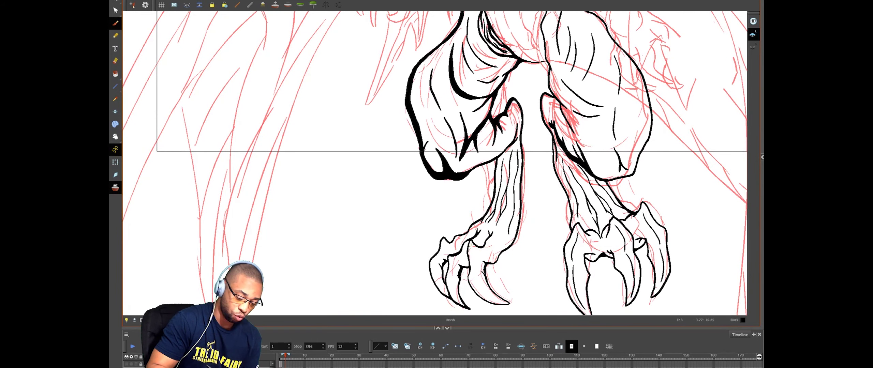
pyautogui.moveTo(477, 151); pyautogui.dragTo(501, 298)
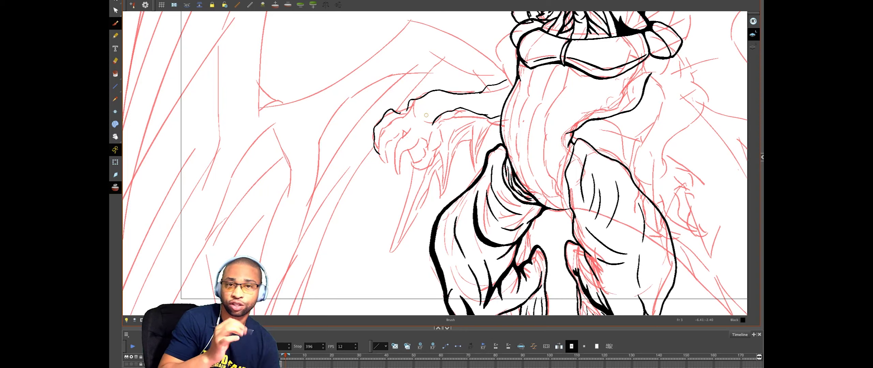
# Step: Ink the hand's thumb with its curled claw and the neighbouring bent finger over the sketch
pyautogui.moveTo(417, 141); pyautogui.dragTo(438, 131)
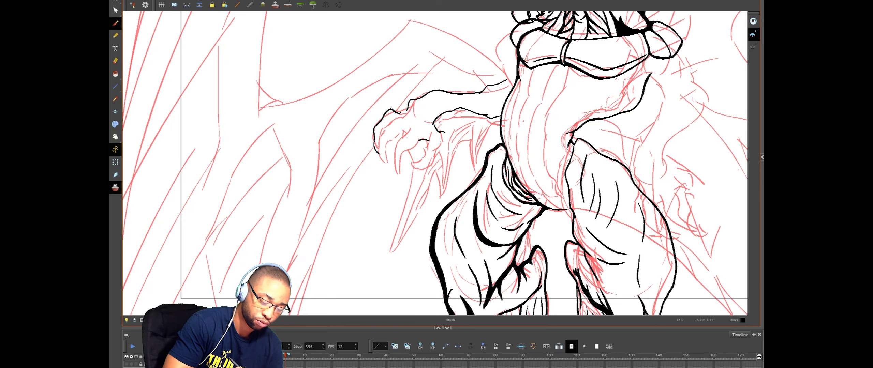
pyautogui.moveTo(442, 140)
pyautogui.mouseDown()
pyautogui.moveTo(435, 162)
pyautogui.moveTo(412, 164)
pyautogui.moveTo(425, 157)
pyautogui.mouseUp()
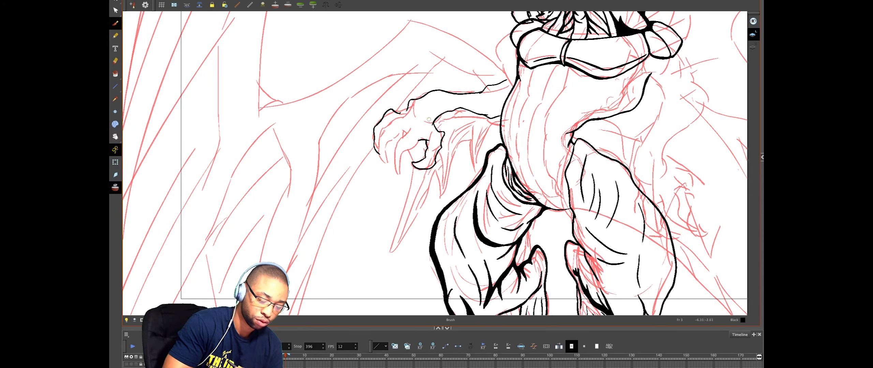
pyautogui.moveTo(428, 136); pyautogui.dragTo(407, 151)
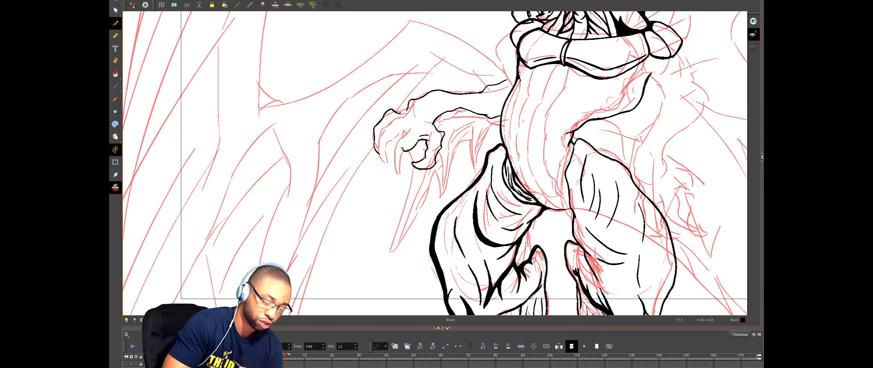
pyautogui.press('super+z')
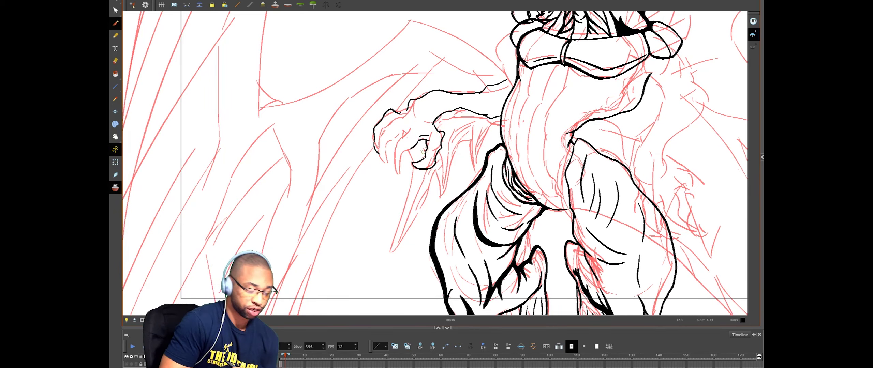
pyautogui.moveTo(410, 131)
pyautogui.mouseDown()
pyautogui.moveTo(393, 142)
pyautogui.moveTo(390, 160)
pyautogui.moveTo(399, 164)
pyautogui.moveTo(397, 155)
pyautogui.mouseUp()
pyautogui.hotkey('ctrl', 'z')
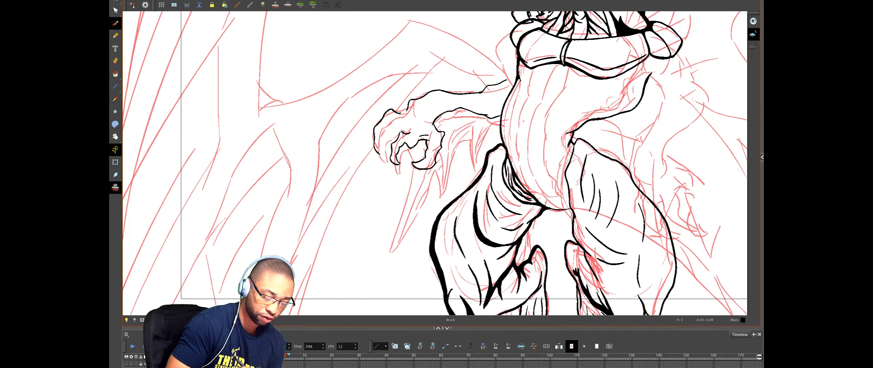
# Step: Delete the inked strokes of the bent finger beside the outermost one on the clawed hand
pyautogui.hotkey('alt', 's')
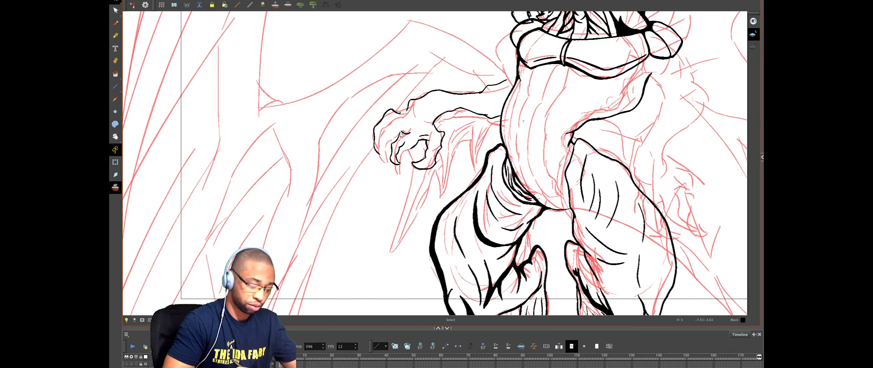
pyautogui.moveTo(400, 134)
pyautogui.mouseDown()
pyautogui.moveTo(396, 168)
pyautogui.moveTo(409, 146)
pyautogui.moveTo(402, 135)
pyautogui.mouseUp()
pyautogui.moveTo(387, 168); pyautogui.dragTo(382, 180)
pyautogui.click(421, 115)
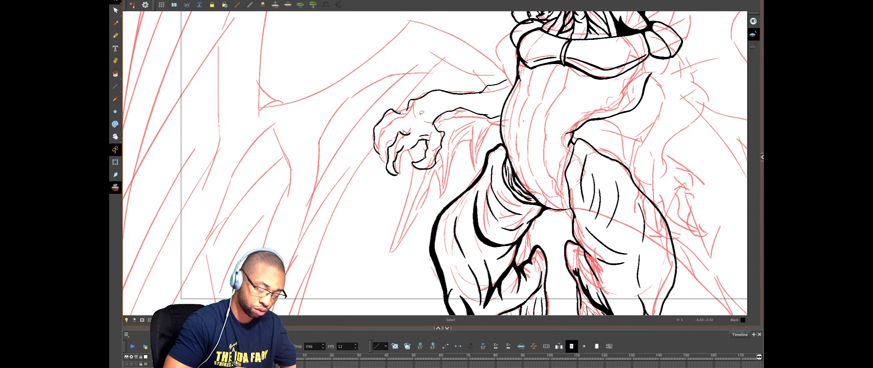
pyautogui.hotkey('ctrl', 'z')
pyautogui.press('Delete')
pyautogui.hotkey('alt', 'b')
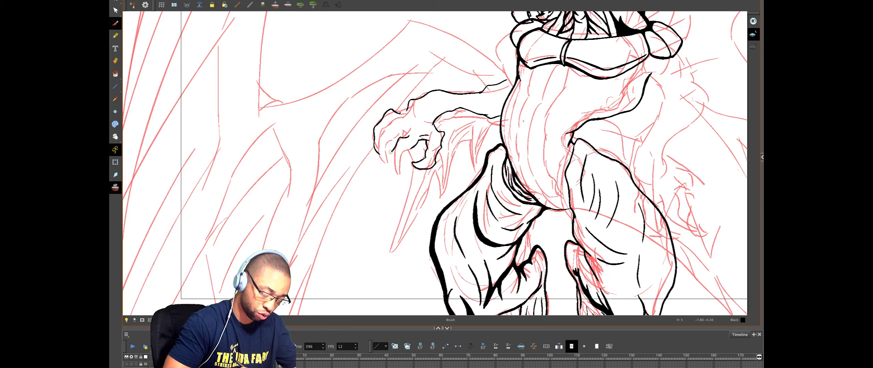
# Step: Redraw the deleted bent finger with a longer curved claw reaching below the thumb's claw
pyautogui.moveTo(380, 152); pyautogui.dragTo(396, 174)
pyautogui.hotkey('ctrl', 'z')
pyautogui.hotkey('ctrl', 'z')
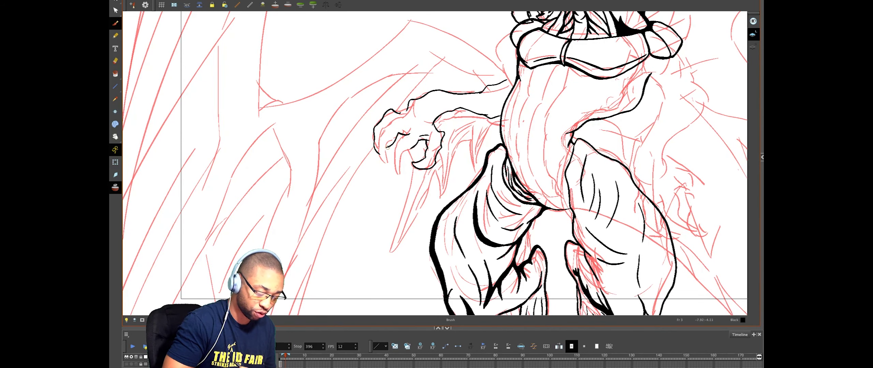
pyautogui.moveTo(385, 148)
pyautogui.mouseDown()
pyautogui.moveTo(386, 163)
pyautogui.moveTo(404, 176)
pyautogui.moveTo(398, 158)
pyautogui.mouseUp()
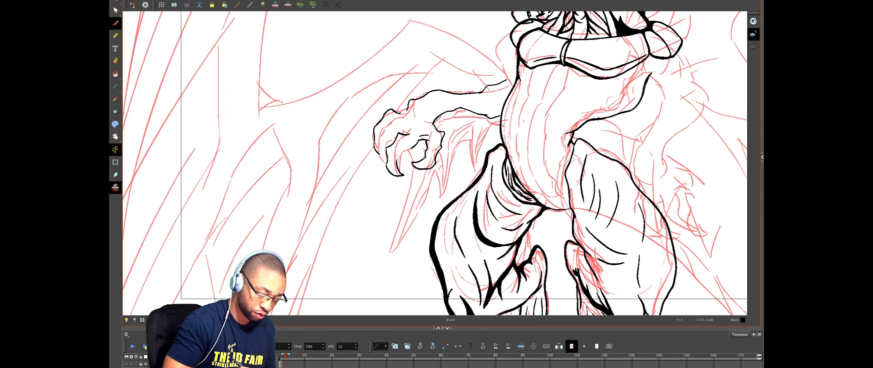
pyautogui.hotkey('ctrl', 'z')
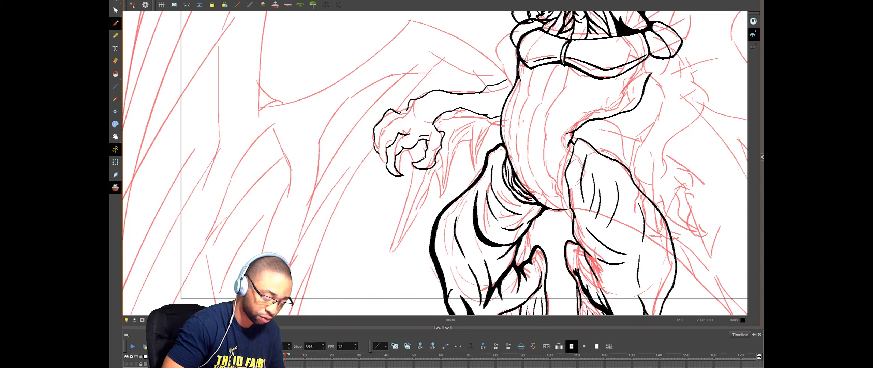
# Step: Ink the knuckle and the narrow clawed finger between the outermost finger and the long-clawed bent finger
pyautogui.hotkey('alt', 'o')
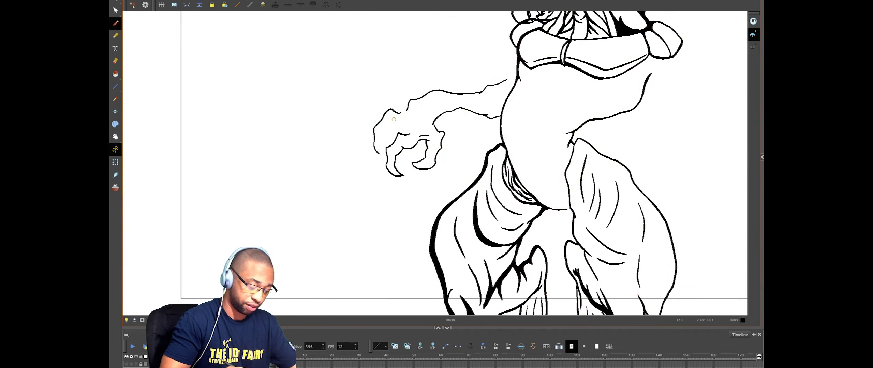
pyautogui.hotkey('alt', 'o')
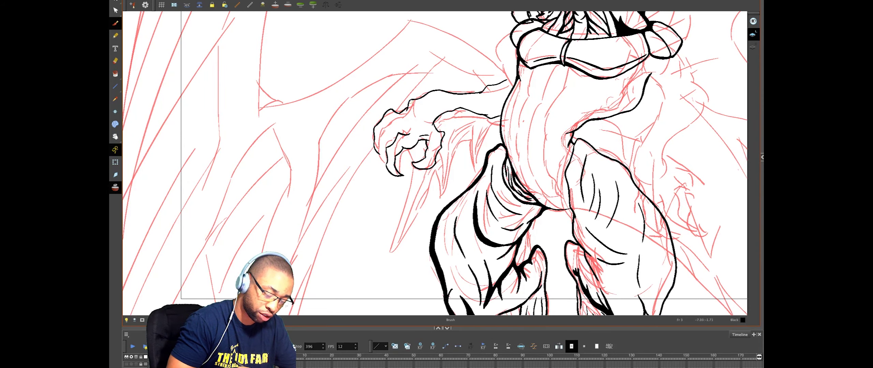
pyautogui.press('d')
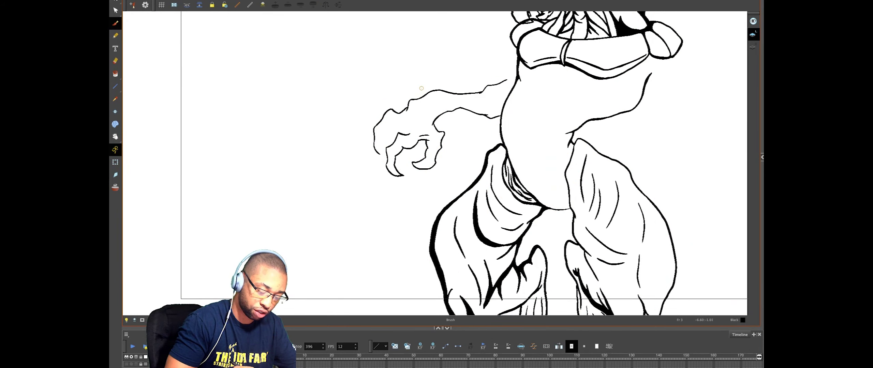
pyautogui.press('d')
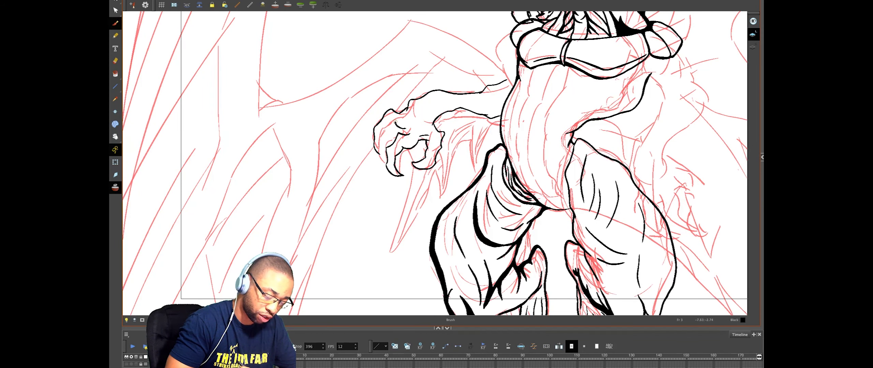
pyautogui.moveTo(379, 133); pyautogui.dragTo(377, 148)
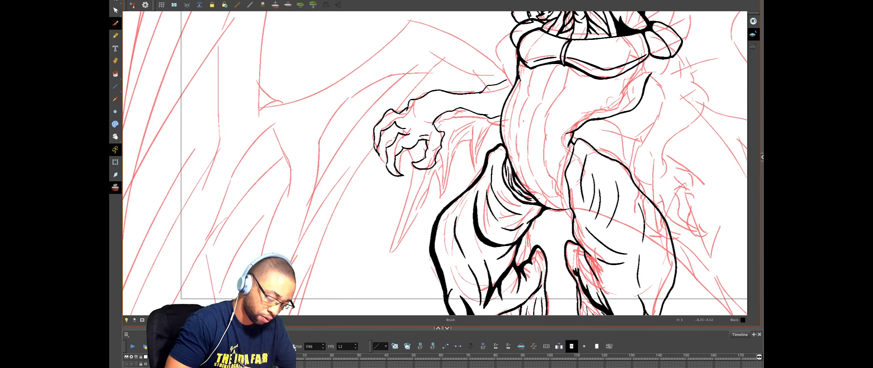
# Step: Hide the rough sketch and tidy the small knuckle strokes on the clawed hand with the eraser and brush
pyautogui.hotkey('alt', 'e')
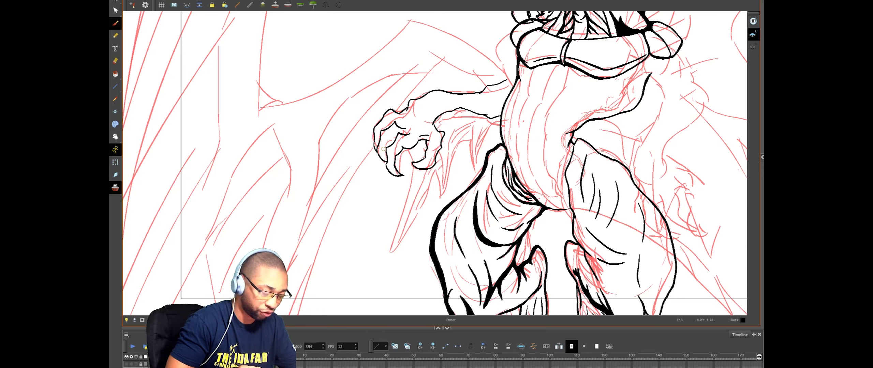
pyautogui.hotkey('alt', 'o')
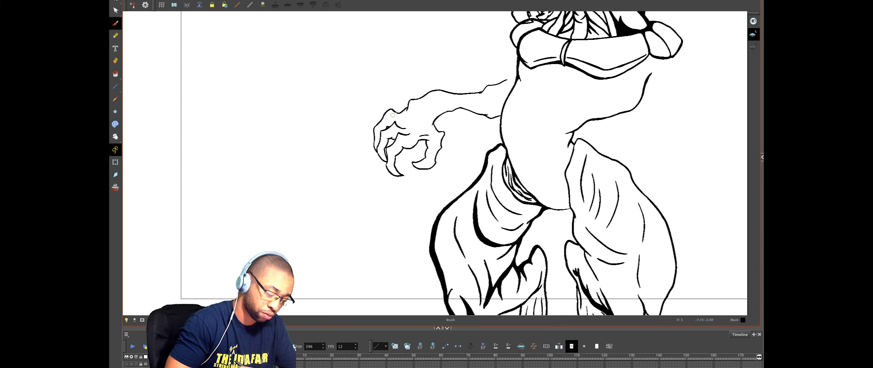
pyautogui.press('s')
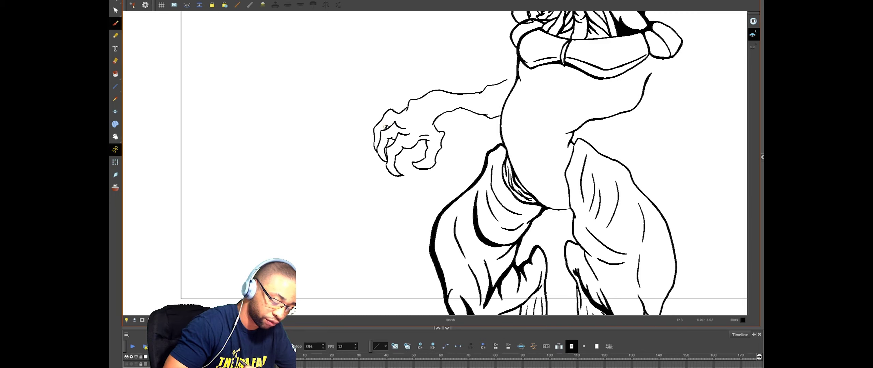
pyautogui.hotkey('alt', 's')
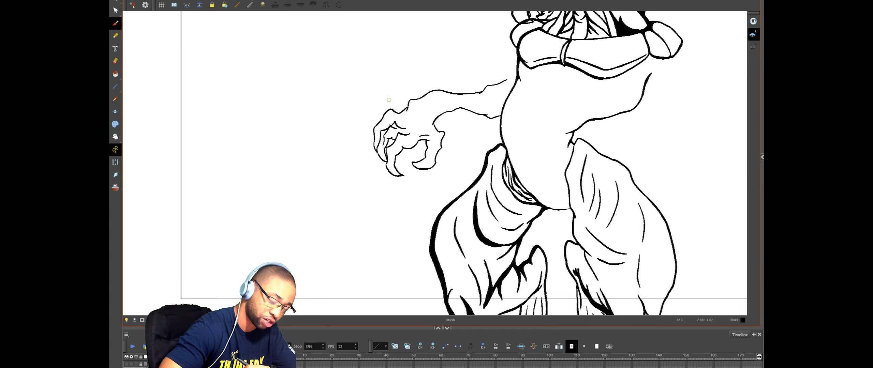
pyautogui.press('e')
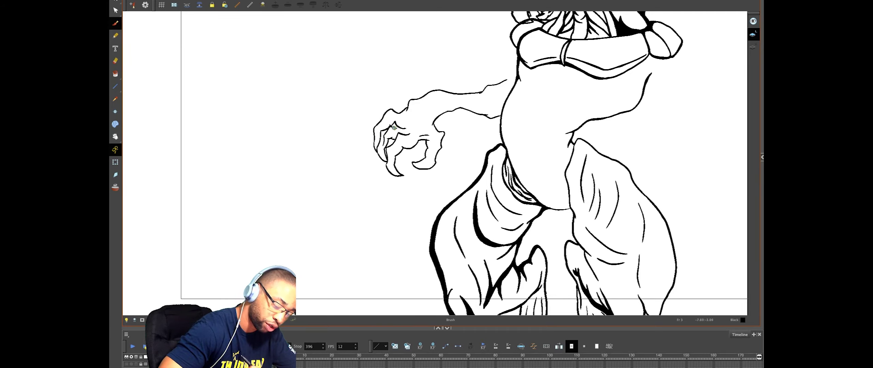
pyautogui.hotkey('alt', 'e')
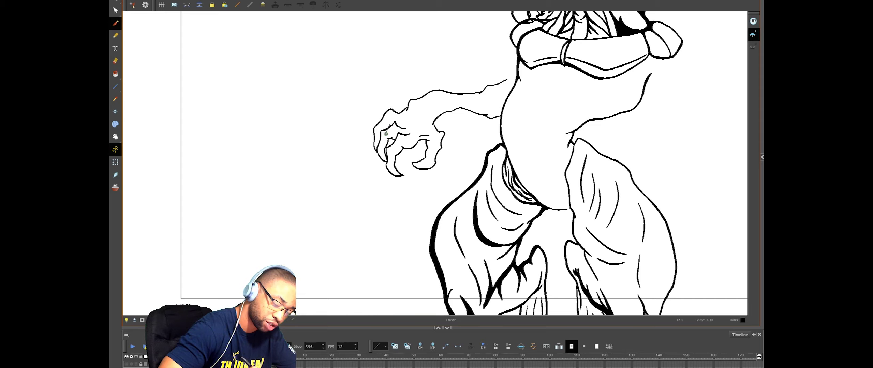
pyautogui.hotkey('alt', 'b')
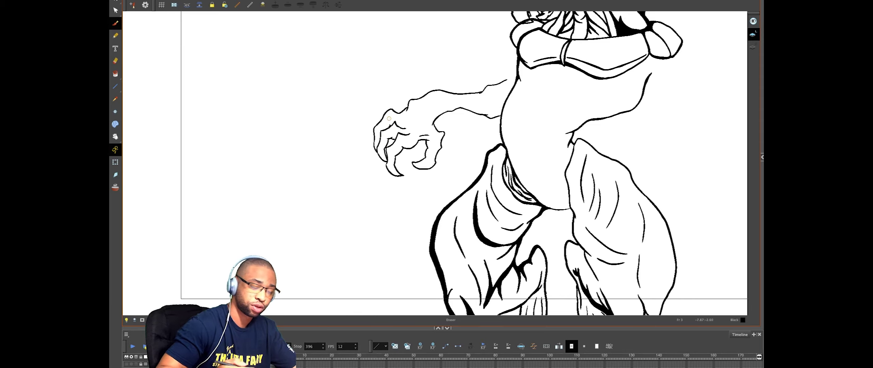
# Step: Select the outermost finger's contour and transform it so that it swings outward, away from the neighbouring finger
pyautogui.hotkey('alt', 's')
pyautogui.moveTo(371, 127)
pyautogui.mouseDown()
pyautogui.moveTo(375, 150)
pyautogui.moveTo(398, 106)
pyautogui.moveTo(399, 114)
pyautogui.mouseUp()
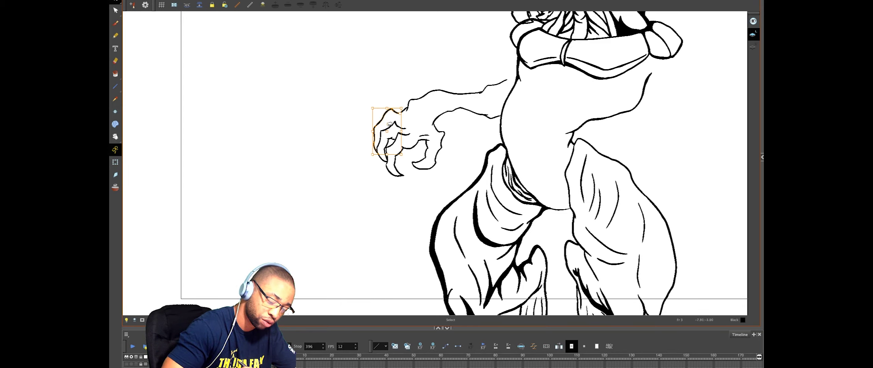
pyautogui.click(392, 116)
pyautogui.click(391, 123)
pyautogui.moveTo(367, 133)
pyautogui.mouseDown()
pyautogui.moveTo(376, 150)
pyautogui.moveTo(382, 120)
pyautogui.moveTo(398, 102)
pyautogui.mouseUp()
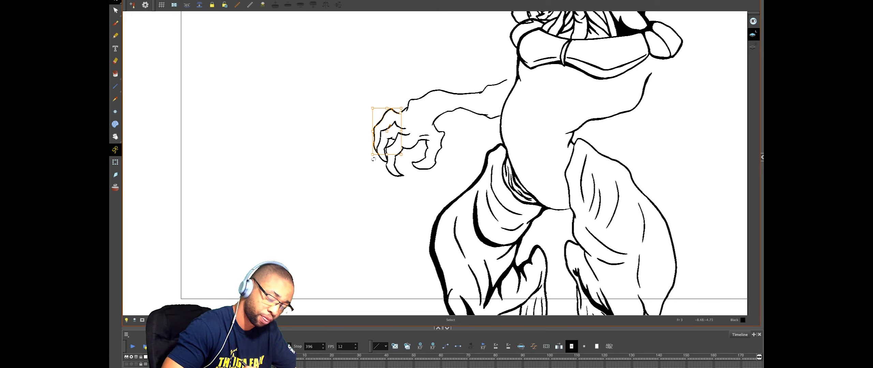
pyautogui.moveTo(373, 160); pyautogui.dragTo(365, 151)
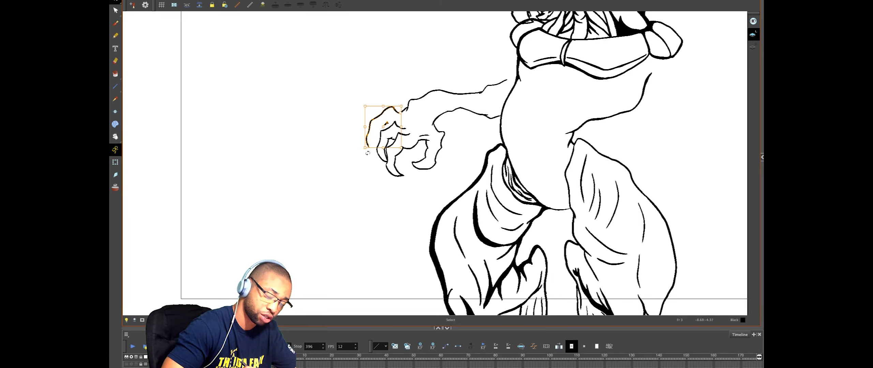
pyautogui.click(405, 78)
pyautogui.hotkey('alt', 'b')
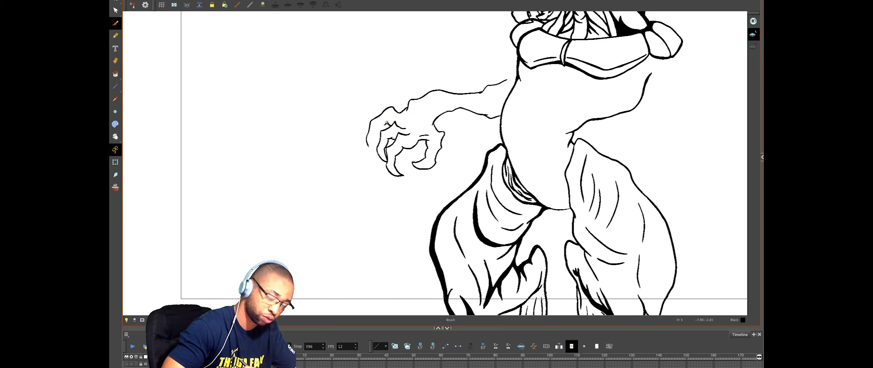
# Step: Ink the inner contour and claw of the repositioned outermost finger, undoing the strokes that miss
pyautogui.moveTo(380, 131); pyautogui.dragTo(377, 148)
pyautogui.hotkey('ctrl', 'z')
pyautogui.hotkey('ctrl', 'z')
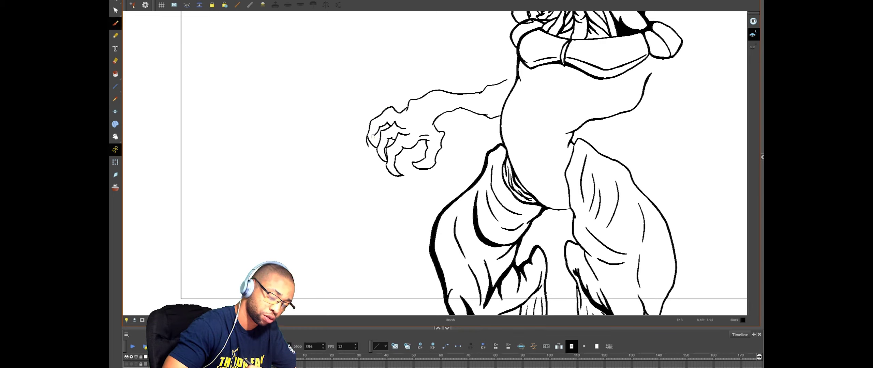
pyautogui.press('super+z')
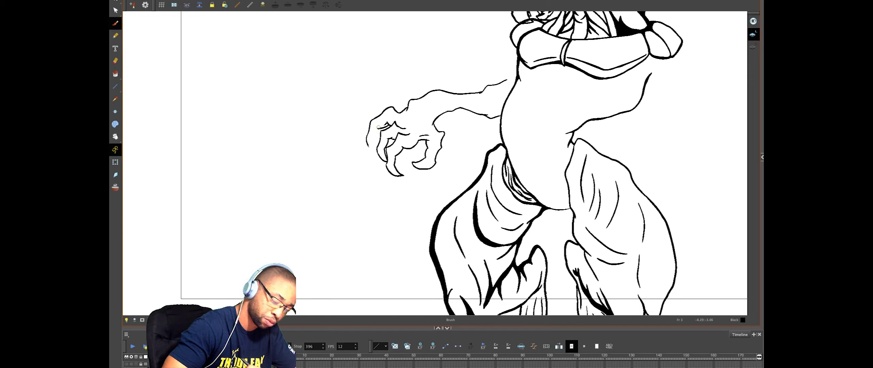
pyautogui.moveTo(377, 133); pyautogui.dragTo(373, 150)
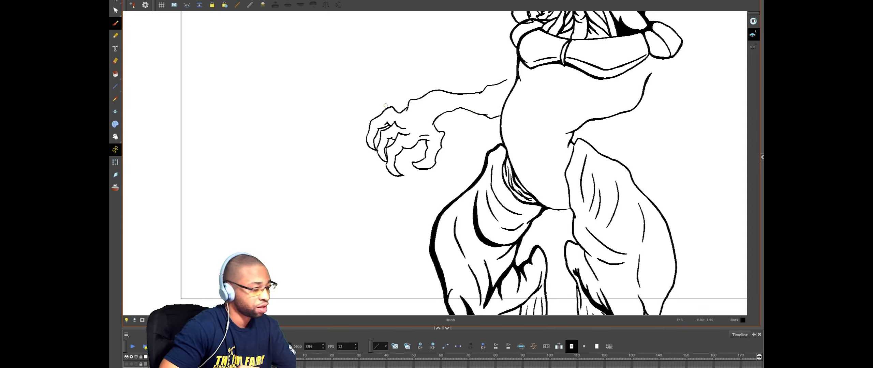
# Step: Delete the lower strokes of the outermost finger and redraw its tip as a cleaner curved claw
pyautogui.hotkey('alt', 's')
pyautogui.click(398, 104)
pyautogui.click(383, 126)
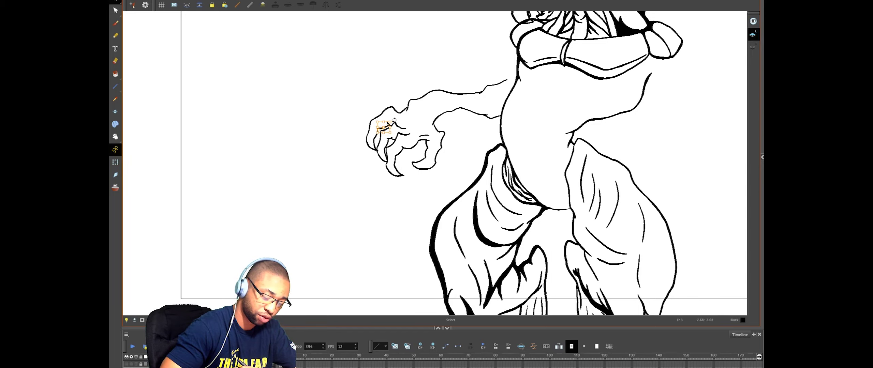
pyautogui.click(375, 135)
pyautogui.press('Delete')
pyautogui.click(375, 138)
pyautogui.press('Delete')
pyautogui.hotkey('alt', 'b')
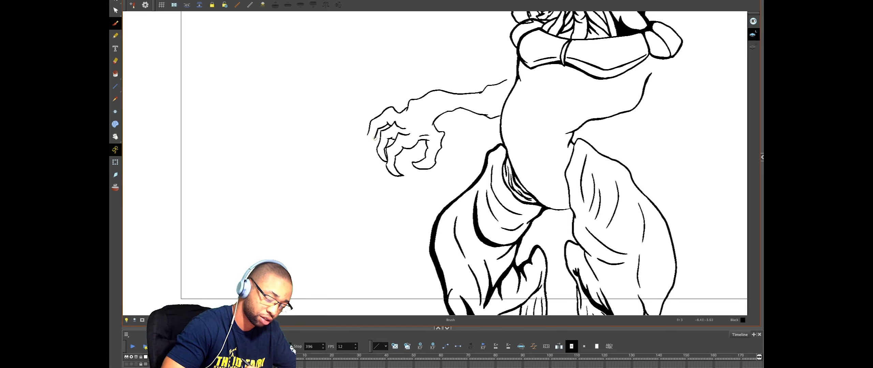
pyautogui.moveTo(368, 134); pyautogui.dragTo(371, 143)
pyautogui.hotkey('ctrl', 'z')
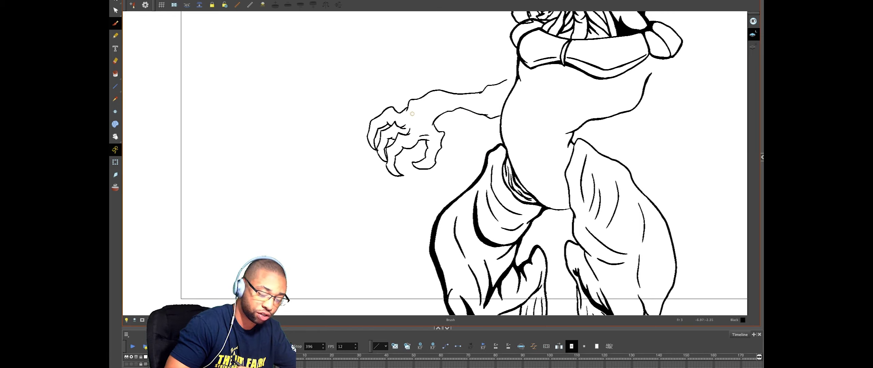
# Step: Ink the short upper-arm contour connecting the shoulder beside the chest to the forearm
pyautogui.scroll(-6, 411, 102)
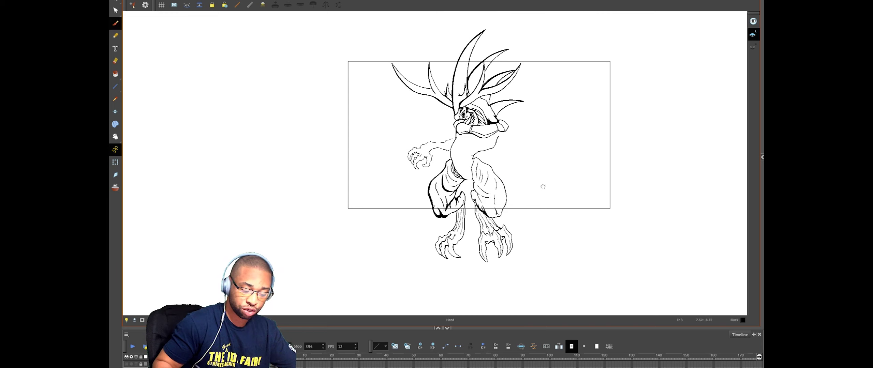
pyautogui.scroll(5, 501, 188)
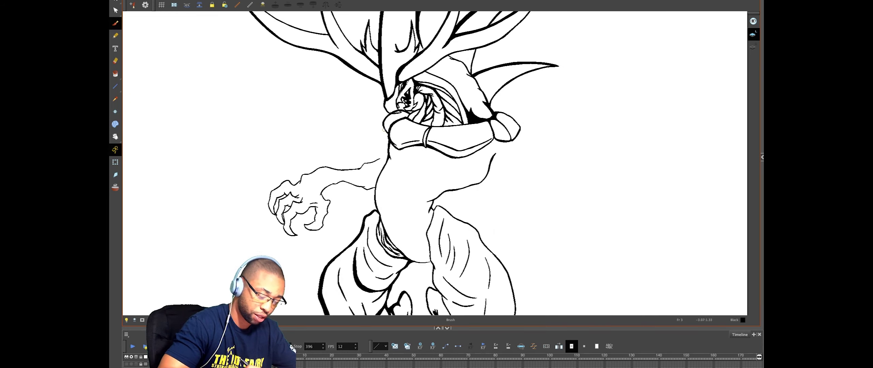
pyautogui.moveTo(384, 131); pyautogui.dragTo(381, 158)
pyautogui.hotkey('ctrl', 'z')
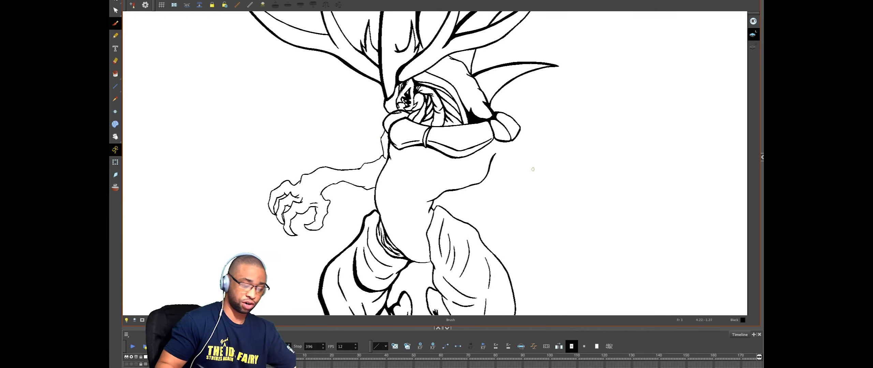
# Step: Duplicate the entire inked arm and hand and place the copy on the opposite side of the torso
pyautogui.hotkey('alt', 's')
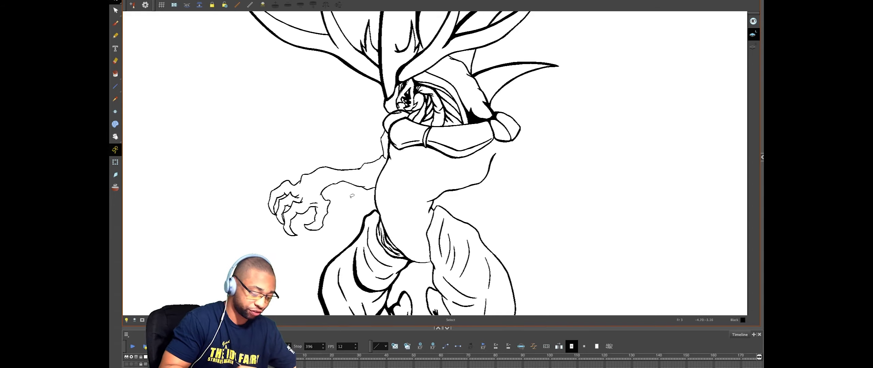
pyautogui.moveTo(358, 207)
pyautogui.mouseDown()
pyautogui.moveTo(383, 161)
pyautogui.moveTo(384, 132)
pyautogui.moveTo(367, 130)
pyautogui.moveTo(263, 190)
pyautogui.moveTo(290, 252)
pyautogui.moveTo(358, 213)
pyautogui.mouseUp()
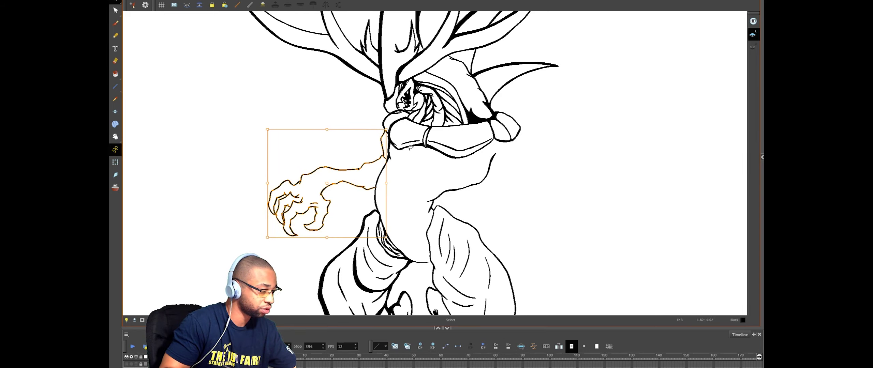
pyautogui.press('super+d')
pyautogui.moveTo(362, 169); pyautogui.dragTo(608, 168)
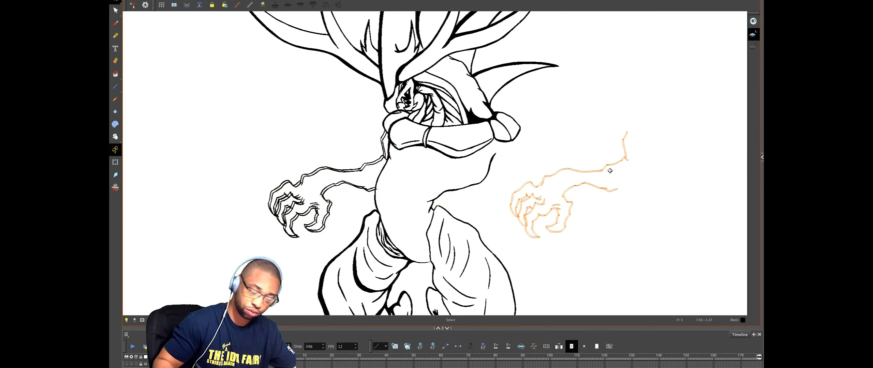
# Step: Rotate the copied arm so that its forearm slopes more steeply and the clawed hand hangs down, and deselect it
pyautogui.moveTo(631, 123); pyautogui.dragTo(590, 105)
pyautogui.moveTo(604, 131); pyautogui.dragTo(635, 138)
pyautogui.click(674, 185)
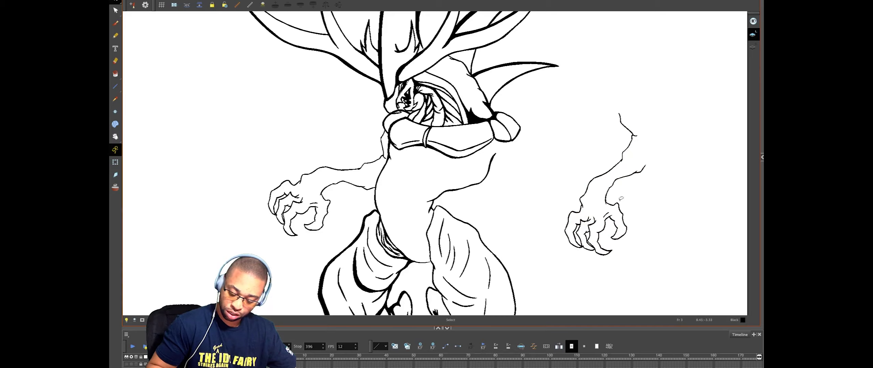
# Step: Try to flip the copied hand's thumb horizontally and place it on the opposite side of the fingers
pyautogui.moveTo(620, 198)
pyautogui.mouseDown()
pyautogui.moveTo(610, 223)
pyautogui.moveTo(634, 220)
pyautogui.moveTo(631, 212)
pyautogui.mouseUp()
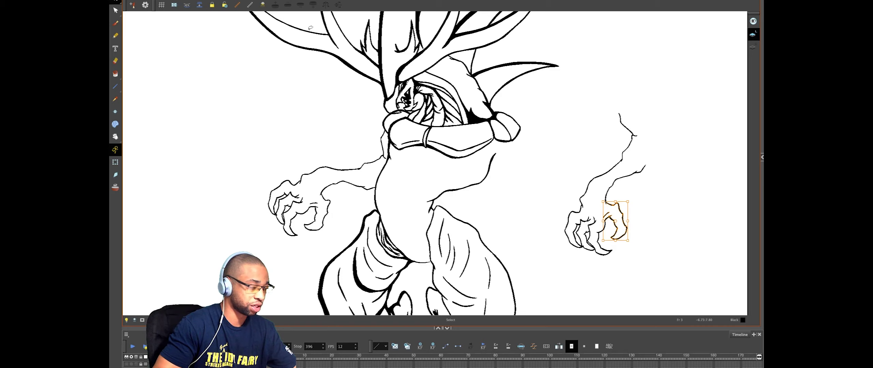
pyautogui.moveTo(624, 205)
pyautogui.mouseDown()
pyautogui.moveTo(560, 188)
pyautogui.moveTo(532, 199)
pyautogui.mouseUp()
pyautogui.click(256, 0)
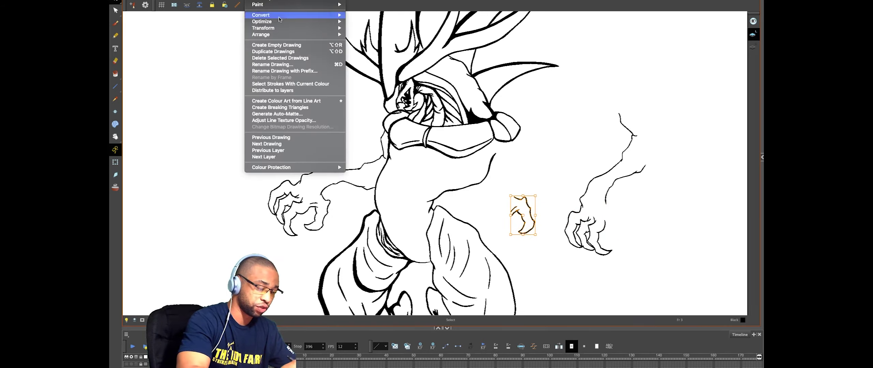
pyautogui.moveTo(294, 28)
pyautogui.click(381, 26)
pyautogui.moveTo(532, 199)
pyautogui.mouseDown()
pyautogui.moveTo(548, 187)
pyautogui.moveTo(531, 206)
pyautogui.moveTo(573, 218)
pyautogui.mouseUp()
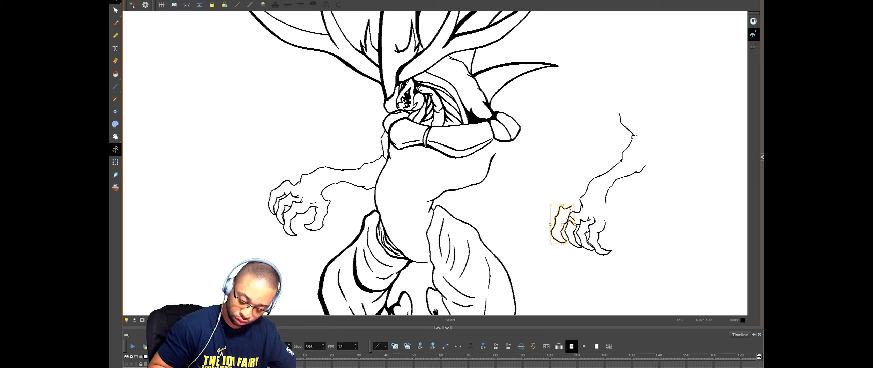
pyautogui.moveTo(571, 208); pyautogui.dragTo(534, 204)
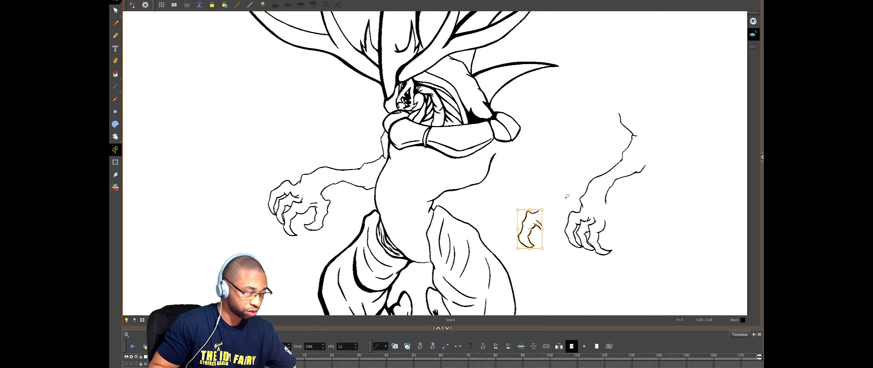
pyautogui.press('super+z')
pyautogui.press('super+z')
# Step: Try to flip the whole copied hand horizontally and realign it with the wrist
pyautogui.moveTo(574, 189); pyautogui.dragTo(579, 185)
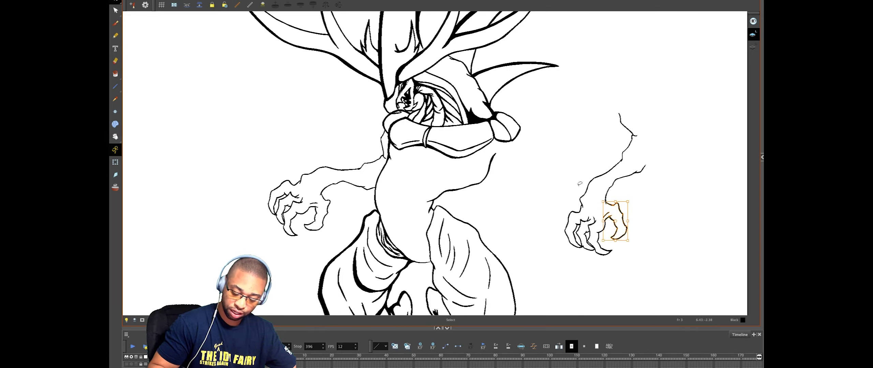
pyautogui.click(647, 187)
pyautogui.moveTo(607, 204)
pyautogui.mouseDown()
pyautogui.moveTo(565, 216)
pyautogui.moveTo(570, 236)
pyautogui.moveTo(604, 253)
pyautogui.moveTo(631, 225)
pyautogui.moveTo(624, 205)
pyautogui.moveTo(577, 210)
pyautogui.mouseUp()
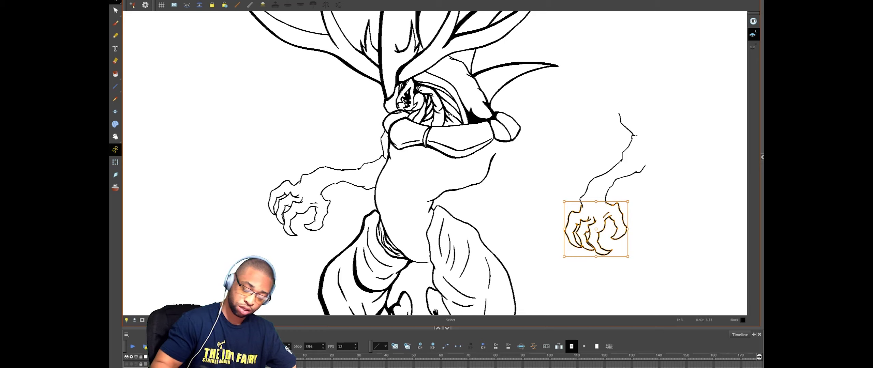
pyautogui.click(232, 0)
pyautogui.moveTo(256, 1)
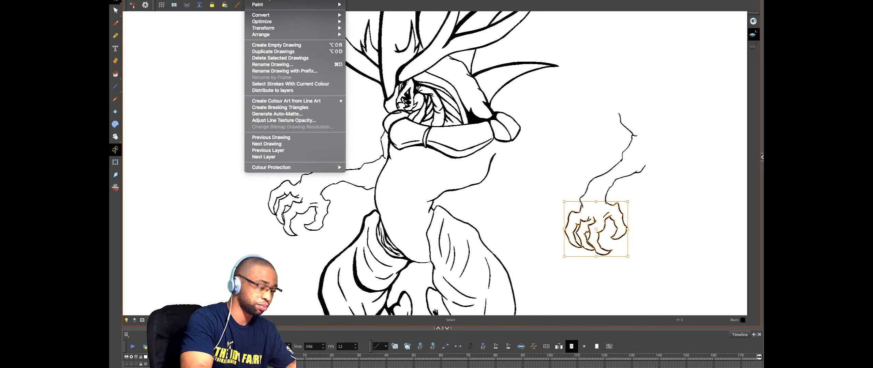
pyautogui.moveTo(307, 28)
pyautogui.click(380, 28)
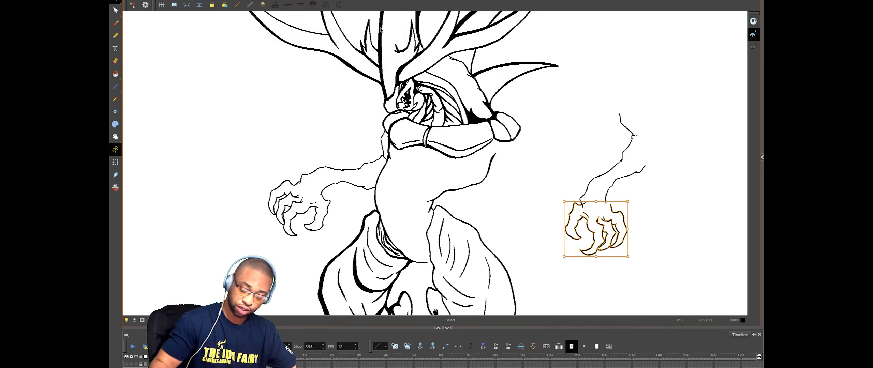
pyautogui.moveTo(613, 210); pyautogui.dragTo(606, 213)
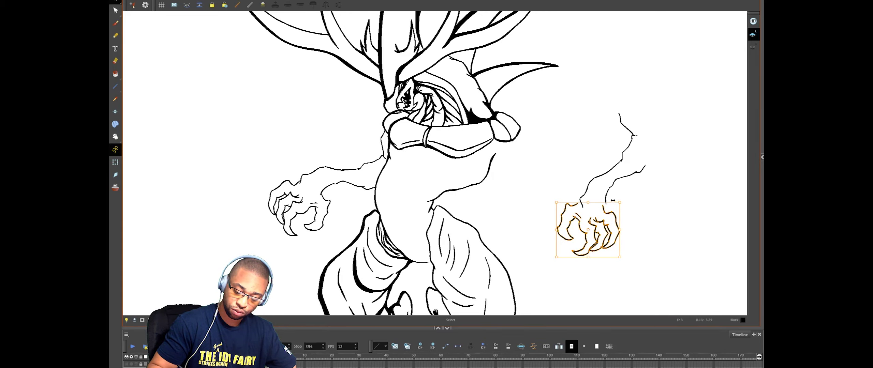
pyautogui.press('4')
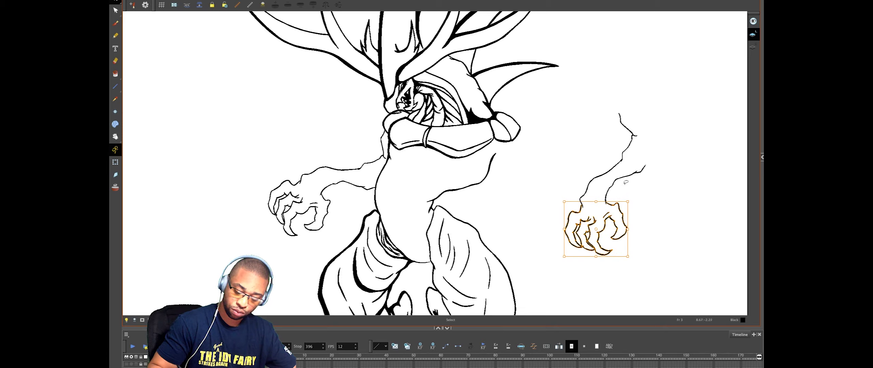
pyautogui.click(632, 178)
# Step: Delete the short inner stroke beside the copied hand's thumb and ink a contour from the wrist down to the thumb
pyautogui.click(608, 219)
pyautogui.press('Delete')
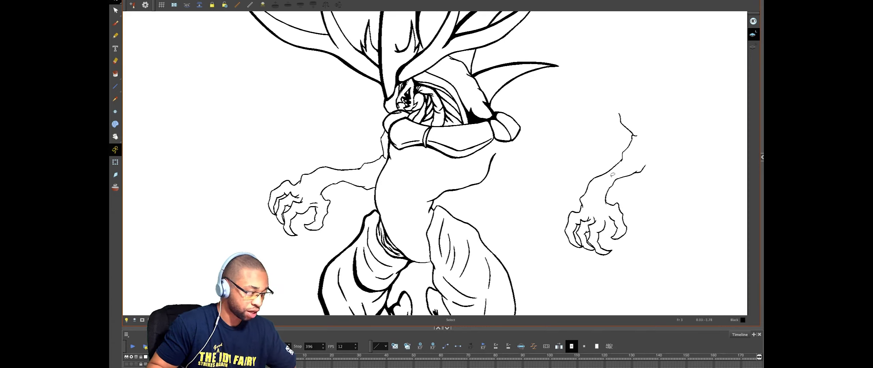
pyautogui.hotkey('alt', 'b')
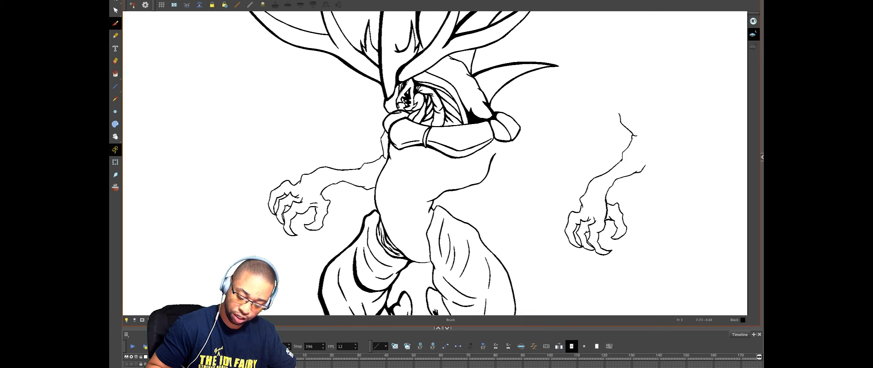
# Step: Remove the extra stroke at the thumb's base, bring the thumb closer to the fingers and erase the overlapping lines
pyautogui.hotkey('alt', 's')
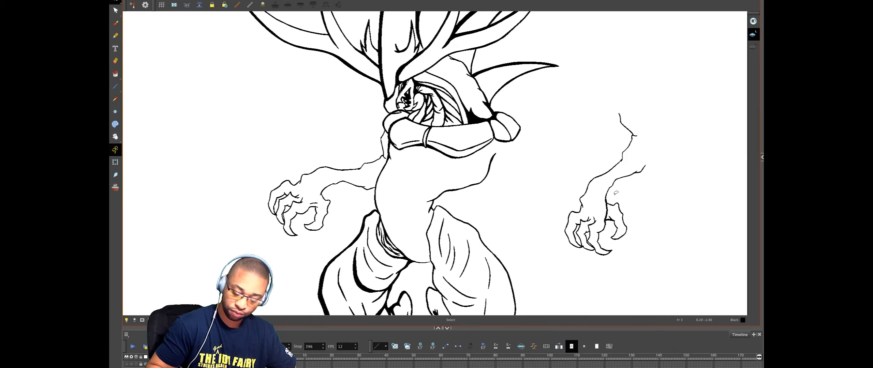
pyautogui.moveTo(609, 217)
pyautogui.mouseDown()
pyautogui.moveTo(616, 241)
pyautogui.moveTo(615, 215)
pyautogui.mouseUp()
pyautogui.press('Delete')
pyautogui.click(634, 189)
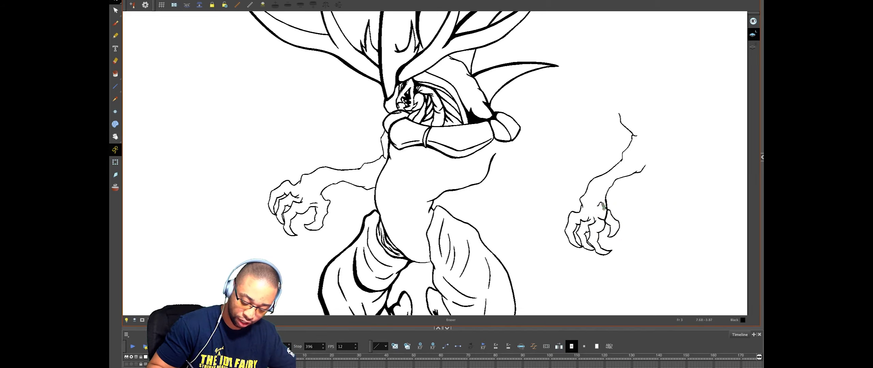
pyautogui.moveTo(600, 206); pyautogui.dragTo(601, 218)
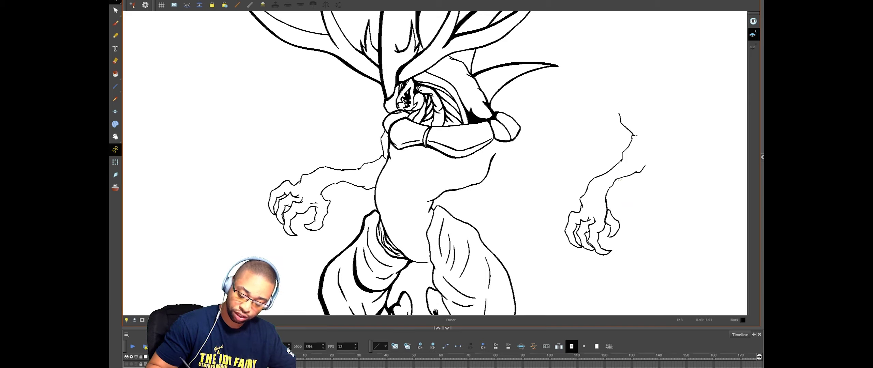
# Step: Delete the leftover stroke at the copied wrist and re-ink the contour joining the forearm to the thumb
pyautogui.hotkey('alt', 's')
pyautogui.click(607, 206)
pyautogui.press('Delete')
pyautogui.hotkey('alt', 'b')
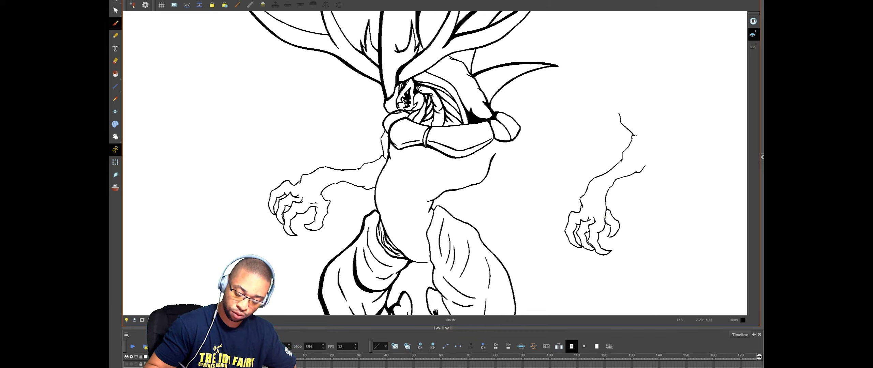
# Step: Move the copied arm against the torso below the shoulder so that its hand hangs over the thigh
pyautogui.hotkey('alt', 's')
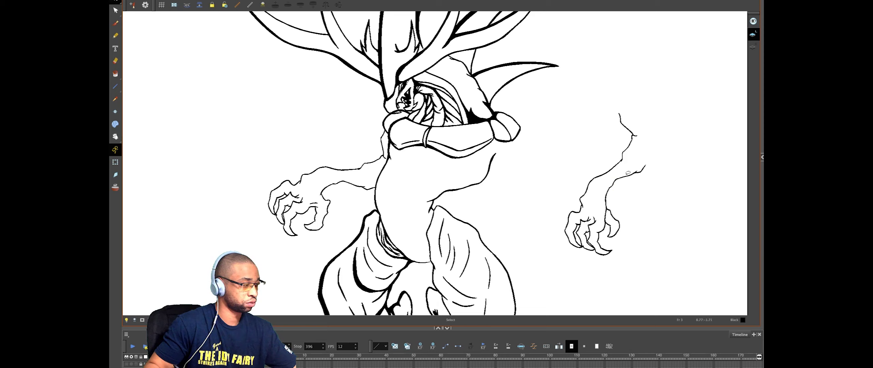
pyautogui.press('2')
pyautogui.moveTo(566, 111)
pyautogui.mouseDown()
pyautogui.moveTo(511, 196)
pyautogui.moveTo(561, 225)
pyautogui.moveTo(563, 112)
pyautogui.mouseUp()
pyautogui.moveTo(558, 144); pyautogui.dragTo(482, 163)
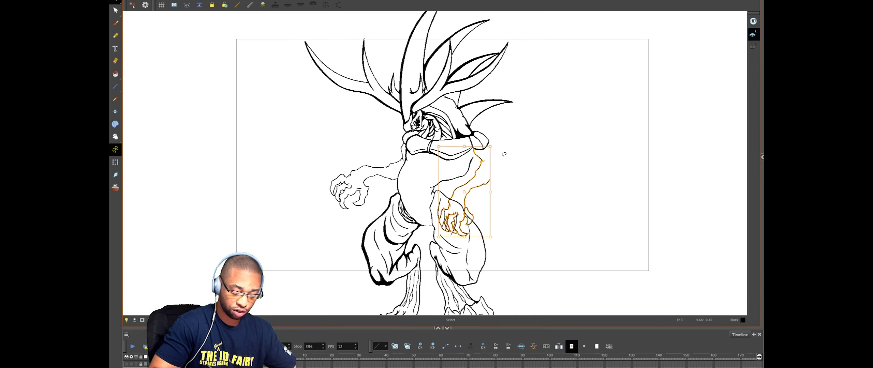
pyautogui.moveTo(484, 160); pyautogui.dragTo(485, 168)
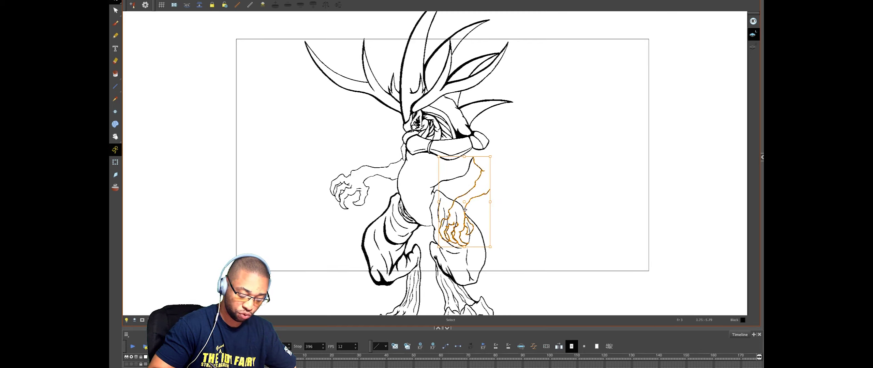
pyautogui.click(488, 164)
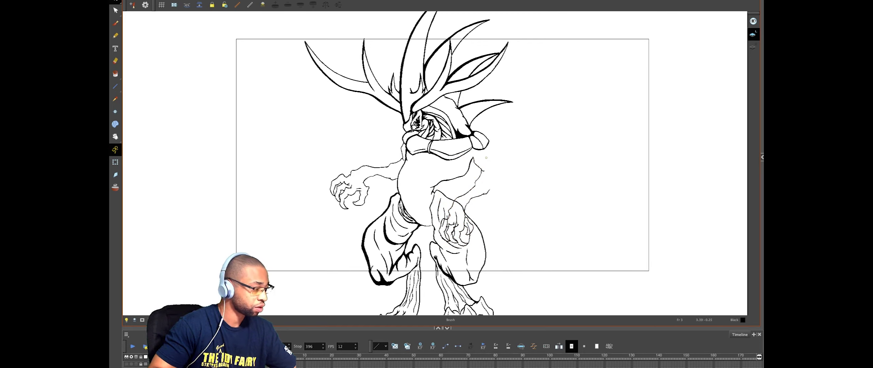
# Step: Ink the inner and outer upper-arm contours from the shoulder to the forearm and add short creases at the elbow
pyautogui.hotkey('alt', 'b')
pyautogui.scroll(5, 486, 158)
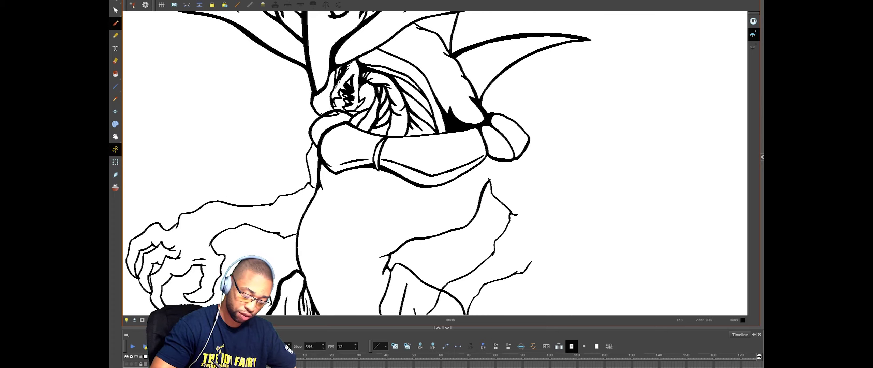
pyautogui.moveTo(485, 157); pyautogui.dragTo(487, 172)
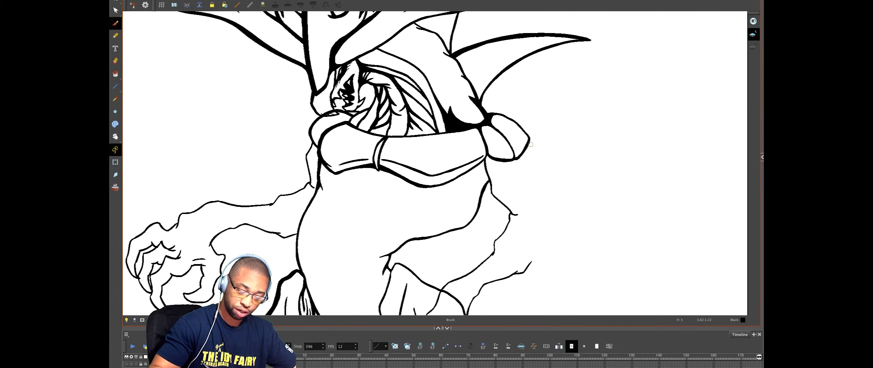
pyautogui.moveTo(530, 144)
pyautogui.mouseDown()
pyautogui.moveTo(549, 183)
pyautogui.moveTo(553, 237)
pyautogui.moveTo(531, 263)
pyautogui.mouseUp()
pyautogui.moveTo(521, 215)
pyautogui.mouseDown()
pyautogui.moveTo(544, 203)
pyautogui.moveTo(546, 212)
pyautogui.mouseUp()
pyautogui.press('1')
pyautogui.press('1')
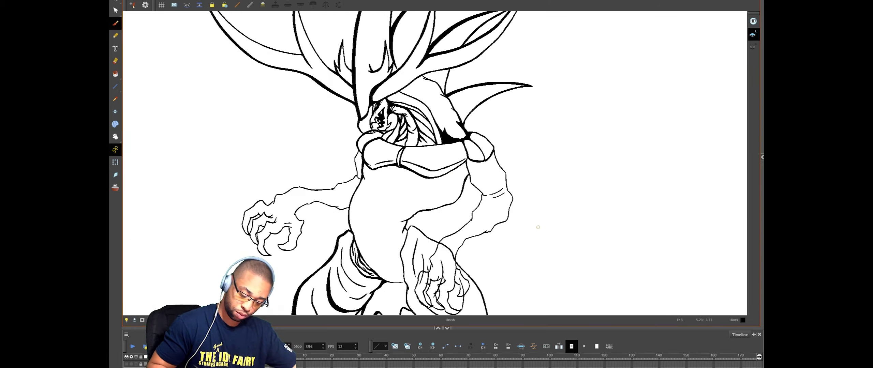
# Step: Select the entire second arm and move it off the body into the empty space beside the creature
pyautogui.press('1')
pyautogui.moveTo(543, 189); pyautogui.dragTo(549, 145)
pyautogui.press('2')
pyautogui.press('2')
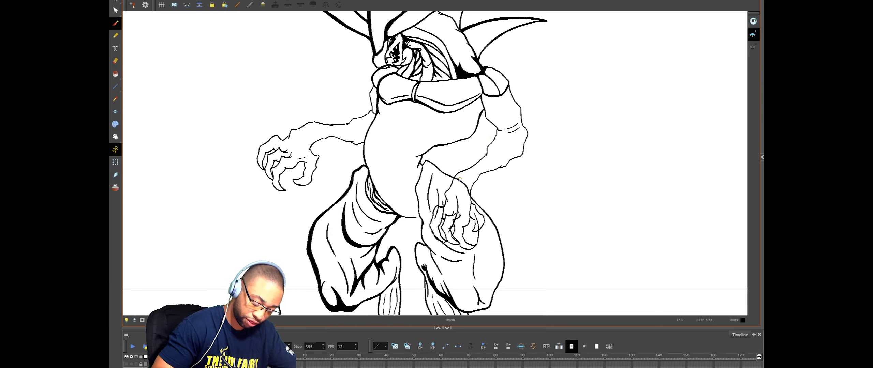
pyautogui.hotkey('alt', 's')
pyautogui.moveTo(461, 174)
pyautogui.mouseDown()
pyautogui.moveTo(519, 101)
pyautogui.moveTo(491, 140)
pyautogui.moveTo(507, 98)
pyautogui.mouseUp()
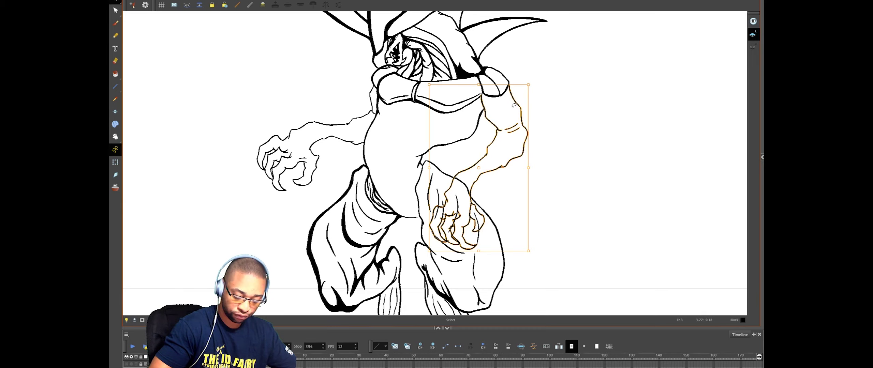
pyautogui.moveTo(517, 123); pyautogui.dragTo(665, 120)
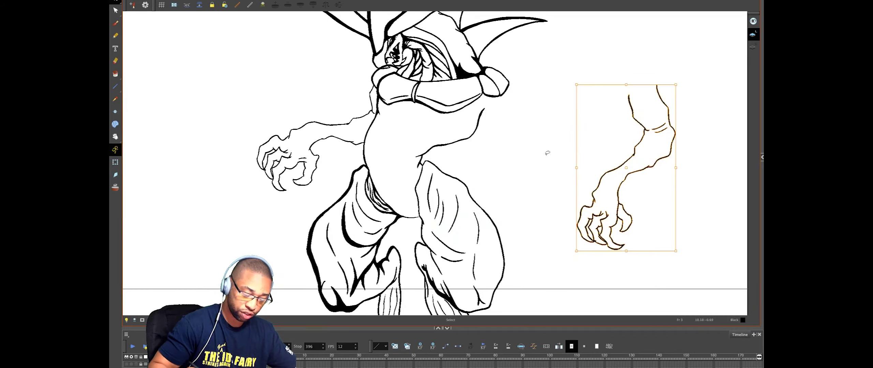
# Step: Duplicate the thigh behind the second hand and place the copy in the empty space outside the frame
pyautogui.press('1')
pyautogui.press('1')
pyautogui.press('1')
pyautogui.press('1')
pyautogui.moveTo(453, 166)
pyautogui.mouseDown()
pyautogui.moveTo(433, 160)
pyautogui.moveTo(430, 167)
pyautogui.moveTo(429, 204)
pyautogui.moveTo(441, 225)
pyautogui.moveTo(453, 157)
pyautogui.moveTo(440, 162)
pyautogui.mouseUp()
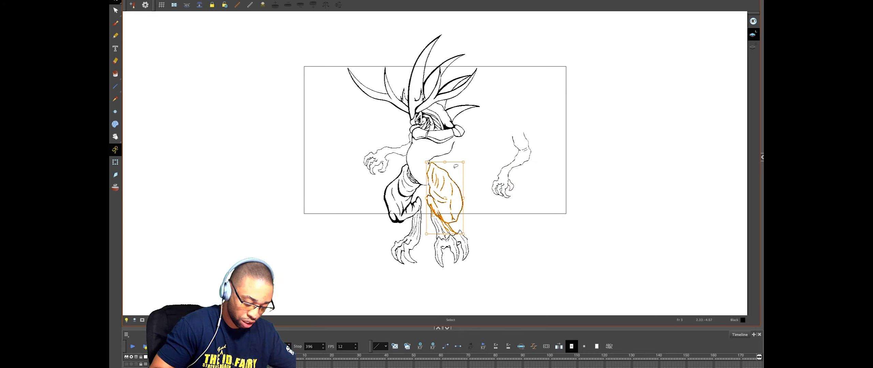
pyautogui.scroll(3, 458, 164)
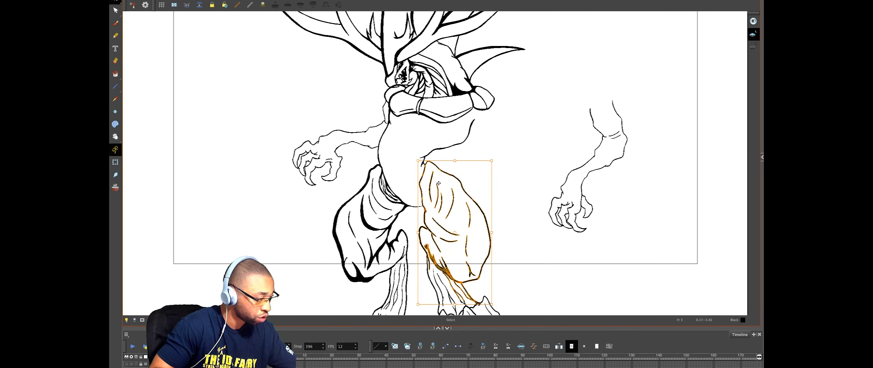
pyautogui.scroll(-5, 439, 184)
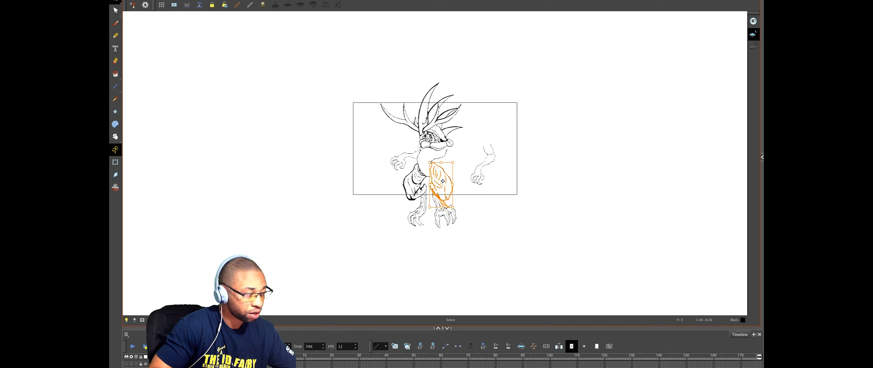
pyautogui.moveTo(443, 180)
pyautogui.mouseDown()
pyautogui.moveTo(456, 171)
pyautogui.moveTo(589, 151)
pyautogui.mouseUp()
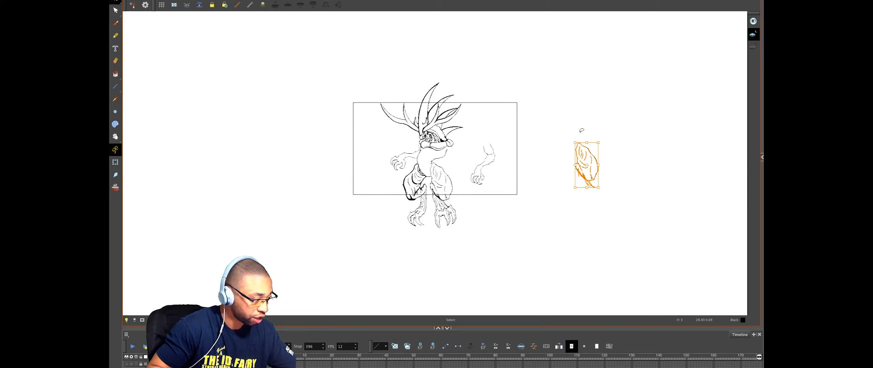
pyautogui.click(604, 128)
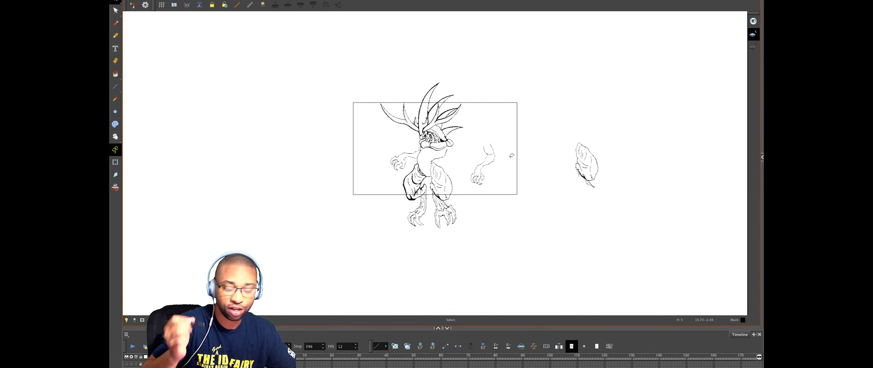
# Step: Move the second arm back onto the shoulder with its hand over the thigh, and deselect it
pyautogui.press('2')
pyautogui.press('2')
pyautogui.press('2')
pyautogui.press('2')
pyautogui.press('2')
pyautogui.click(621, 118)
pyautogui.click(647, 101)
pyautogui.click(617, 116)
pyautogui.moveTo(617, 116); pyautogui.dragTo(502, 108)
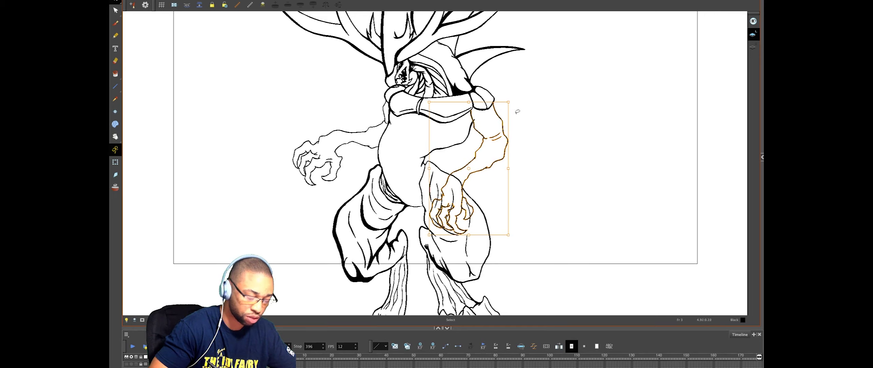
pyautogui.click(487, 202)
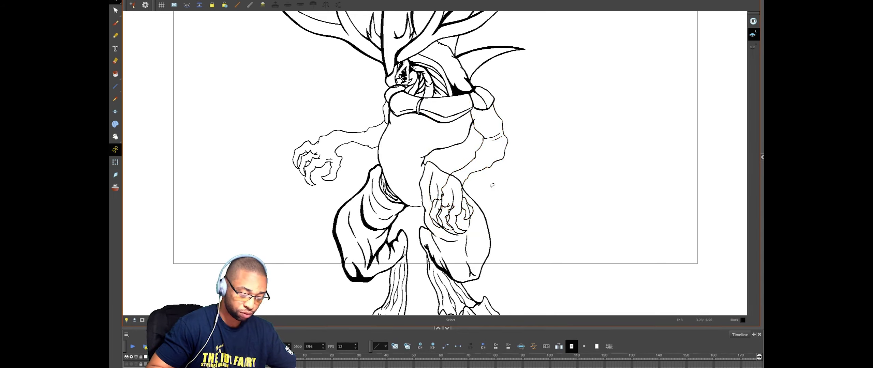
# Step: Cut the second arm's outline out of the creature drawing and paste it onto the next frame
pyautogui.press('2')
pyautogui.press('2')
pyautogui.hotkey('alt', 'e')
pyautogui.hotkey('alt', 's')
pyautogui.click(510, 134)
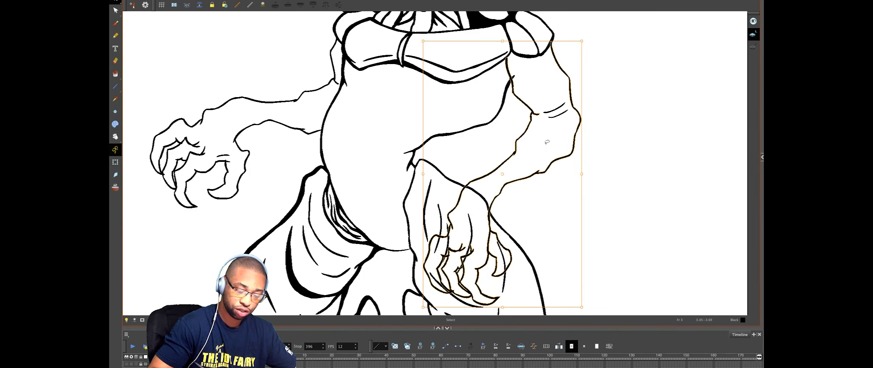
pyautogui.hotkey('ctrl', 'x')
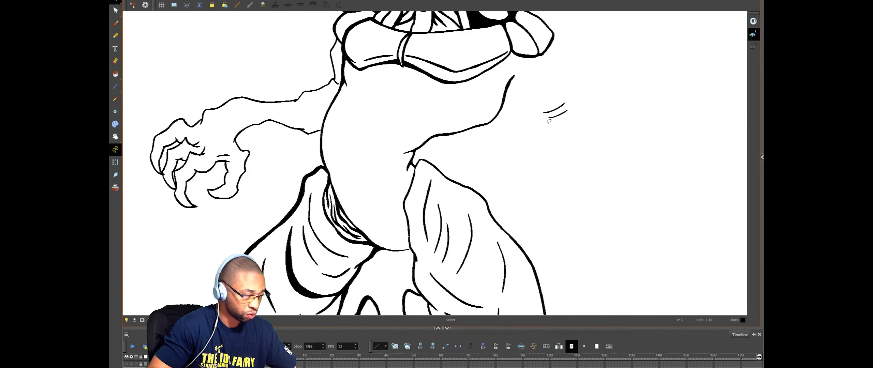
pyautogui.press('.')
pyautogui.hotkey('ctrl', 'v')
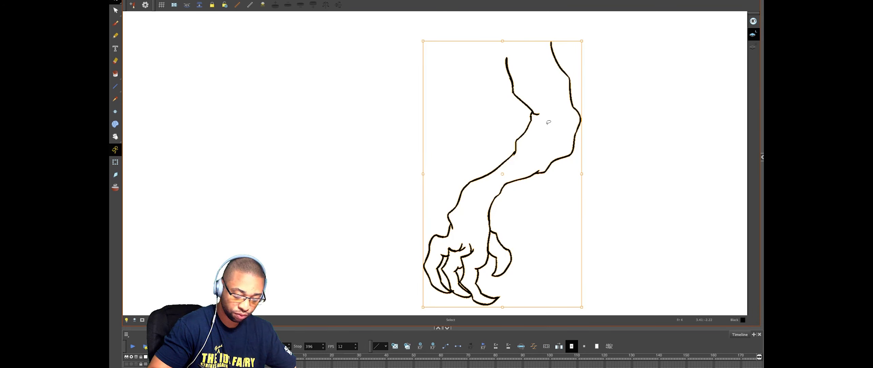
# Step: With the arm shown through onion skin, erase the thigh outline and creases on the creature's frame where the forearm and hand overlap them
pyautogui.press(',')
pyautogui.hotkey('alt', 'o')
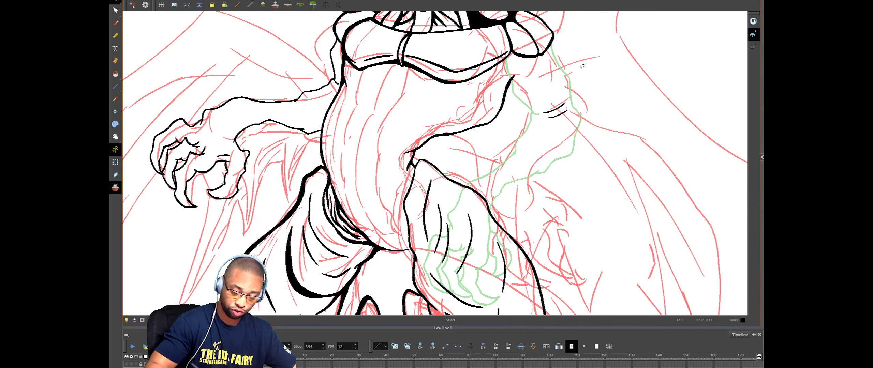
pyautogui.hotkey('alt', 'e')
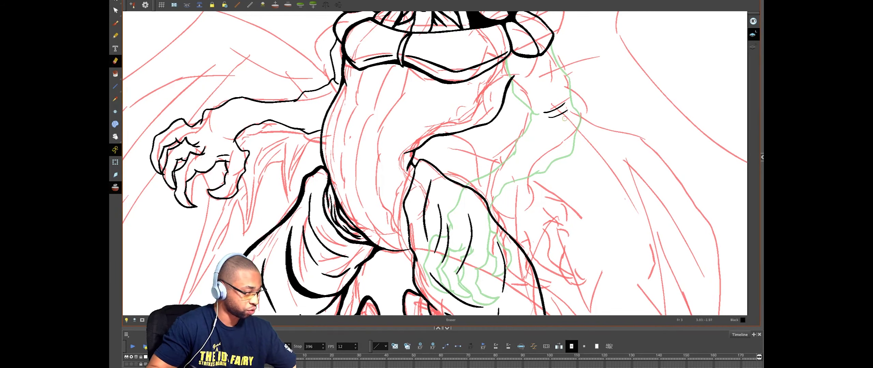
pyautogui.moveTo(538, 167); pyautogui.dragTo(523, 101)
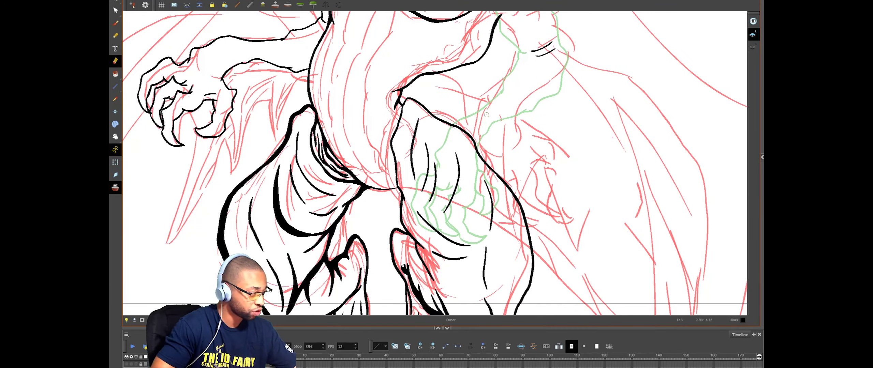
pyautogui.press('2')
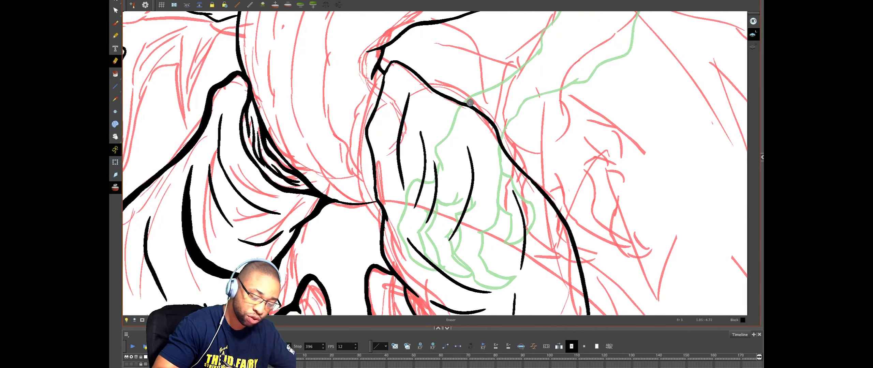
pyautogui.moveTo(467, 109)
pyautogui.mouseDown()
pyautogui.moveTo(497, 133)
pyautogui.moveTo(495, 153)
pyautogui.moveTo(471, 166)
pyautogui.moveTo(455, 225)
pyautogui.mouseUp()
pyautogui.moveTo(441, 176); pyautogui.dragTo(426, 228)
pyautogui.moveTo(422, 185)
pyautogui.mouseDown()
pyautogui.moveTo(414, 216)
pyautogui.moveTo(439, 179)
pyautogui.mouseUp()
pyautogui.moveTo(476, 201); pyautogui.dragTo(460, 118)
pyautogui.moveTo(395, 155); pyautogui.dragTo(420, 185)
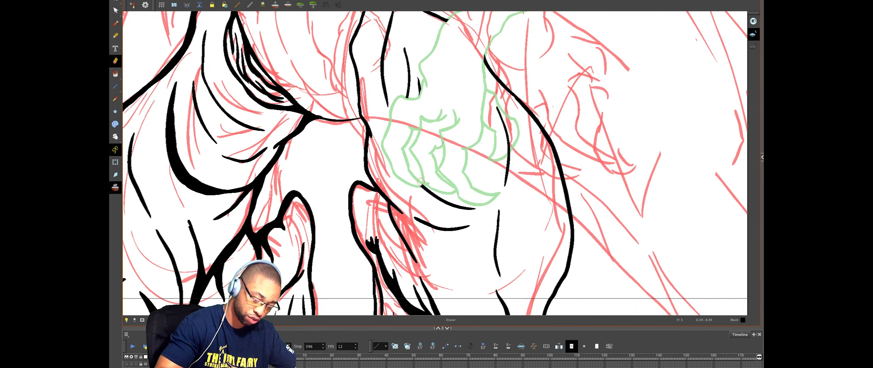
pyautogui.moveTo(504, 151); pyautogui.dragTo(512, 135)
pyautogui.moveTo(508, 144); pyautogui.dragTo(493, 105)
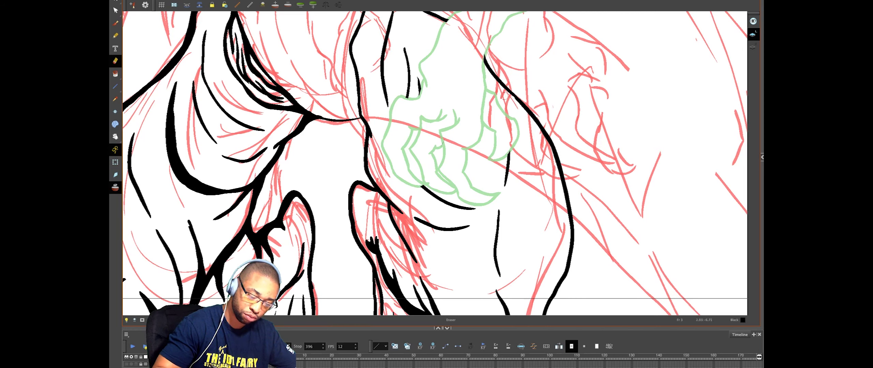
# Step: Turn off onion skin, move the whole arm from the next frame back into the creature drawing, and deselect it
pyautogui.press('1')
pyautogui.press('1')
pyautogui.press('1')
pyautogui.press('1')
pyautogui.moveTo(523, 128); pyautogui.dragTo(525, 191)
pyautogui.press('.')
pyautogui.hotkey('alt', 's')
pyautogui.hotkey('alt', 'o')
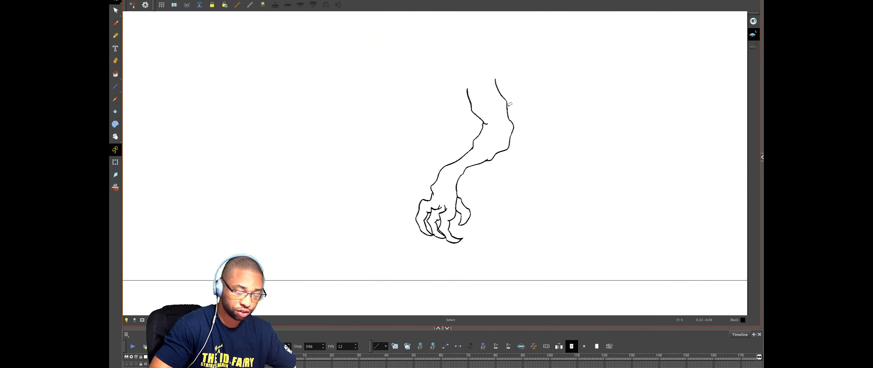
pyautogui.hotkey('ctrl', 'a')
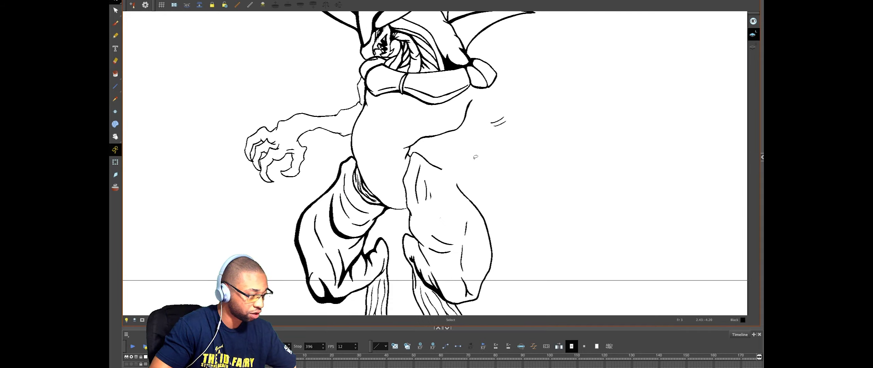
pyautogui.press('super+v')
pyautogui.click(544, 105)
# Step: Examine the whole creature at several magnifications to judge how the second arm sits against the body and thigh
pyautogui.press('1')
pyautogui.press('1')
pyautogui.press('1')
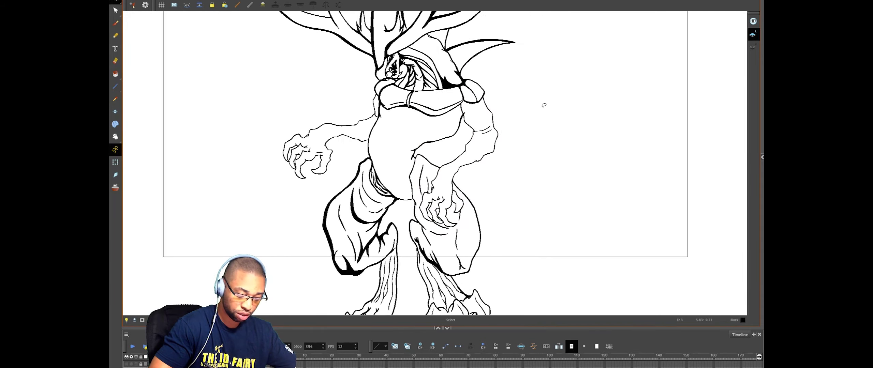
pyautogui.press('1')
pyautogui.moveTo(503, 122); pyautogui.dragTo(495, 172)
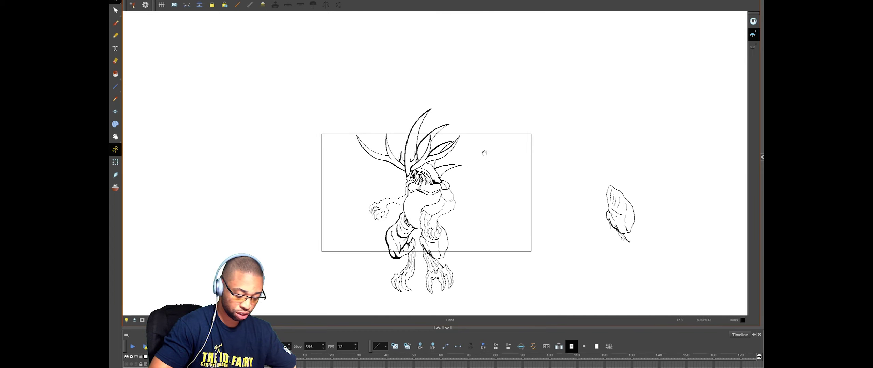
pyautogui.scroll(-3, 491, 137)
pyautogui.press('1')
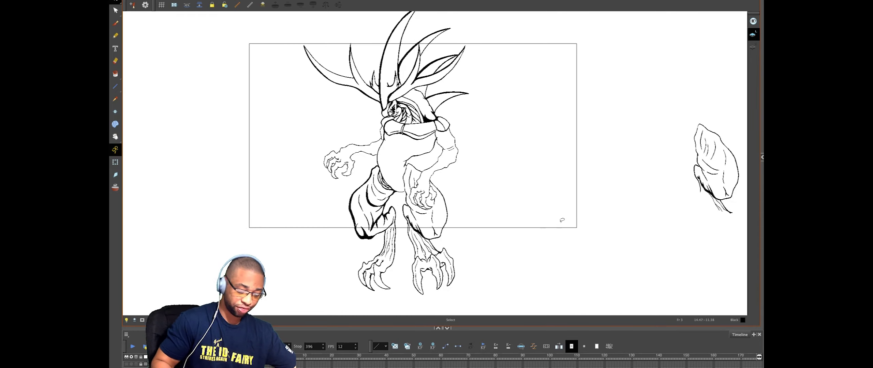
pyautogui.moveTo(535, 224); pyautogui.dragTo(546, 241)
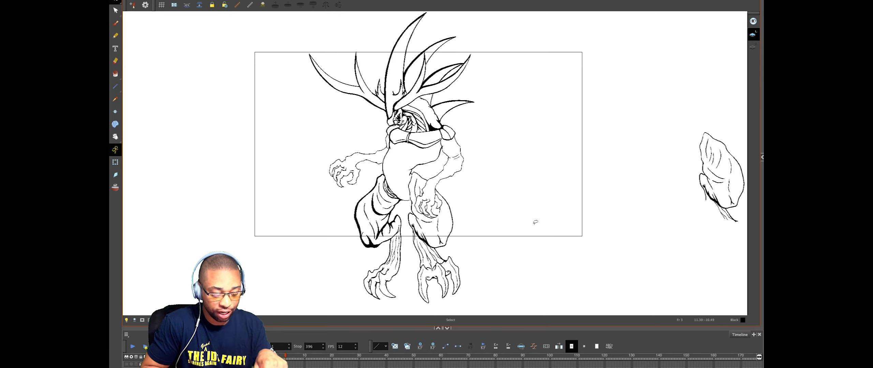
pyautogui.press('2')
pyautogui.press('2')
pyautogui.press('2')
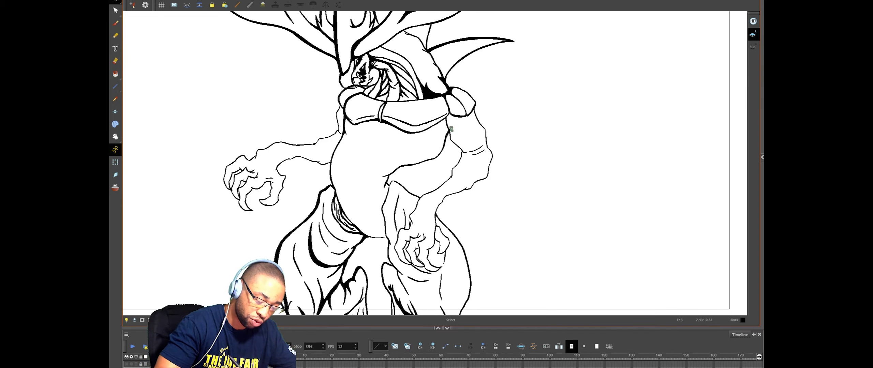
pyautogui.press('1')
pyautogui.press('1')
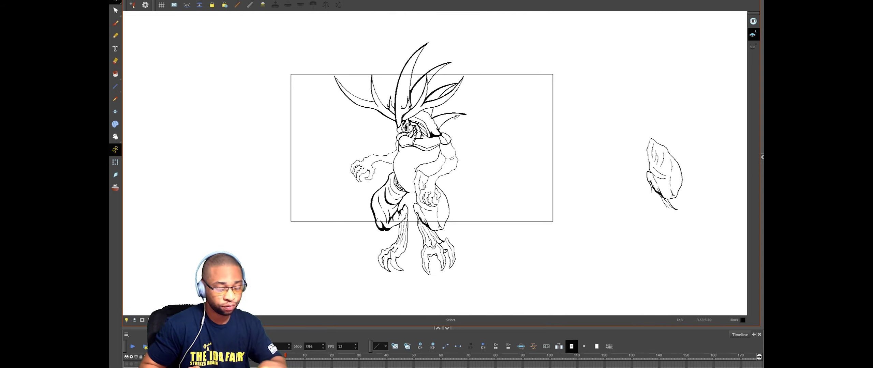